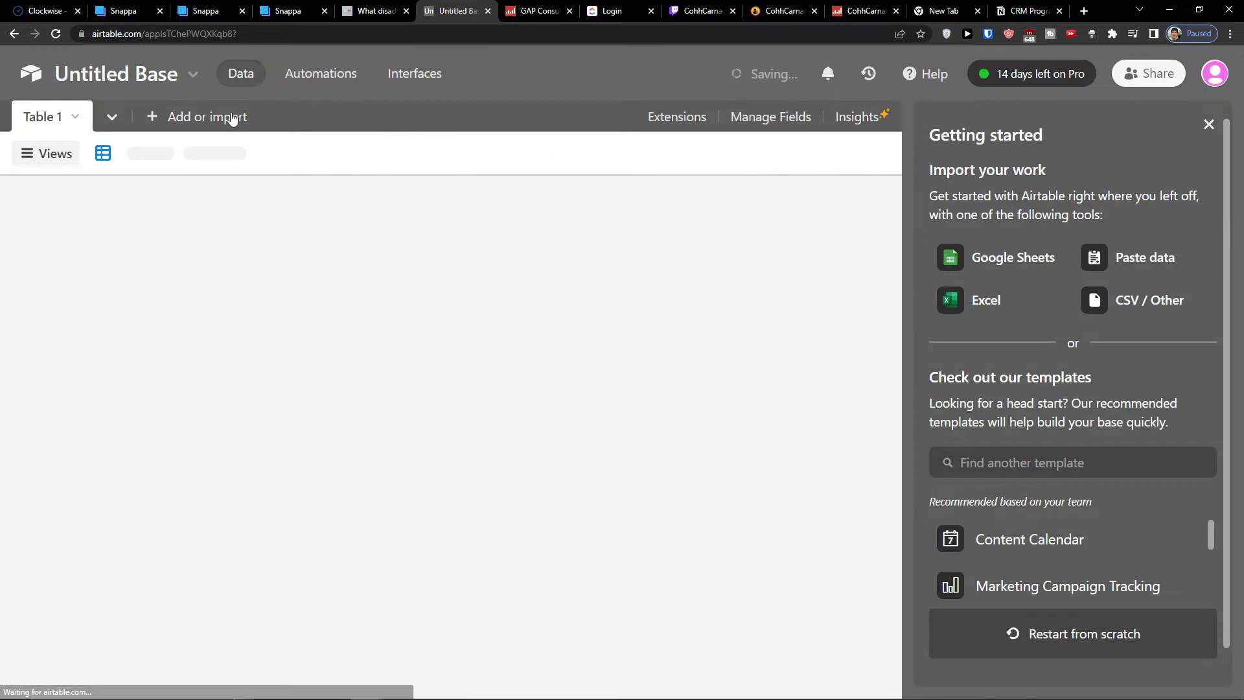
Return to the bases home page and delete the green Untitled Base
{"action": "left_click", "coordinate": [169, 117]}
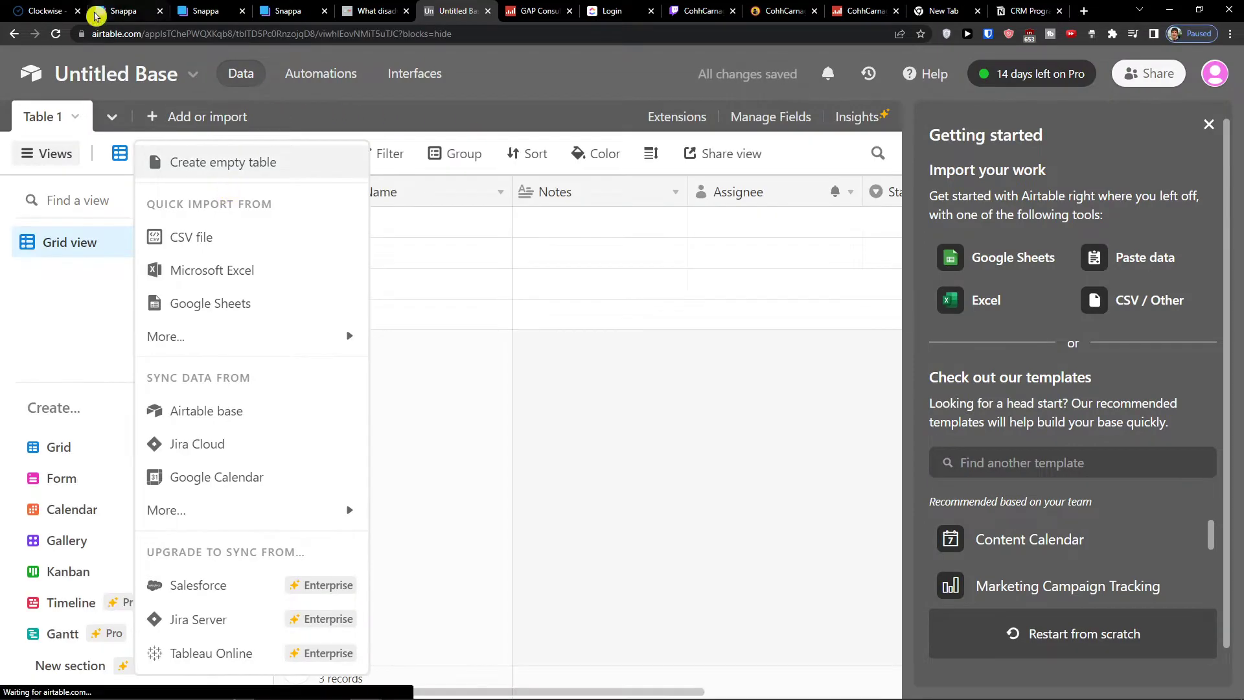
{"action": "left_click", "coordinate": [10, 36]}
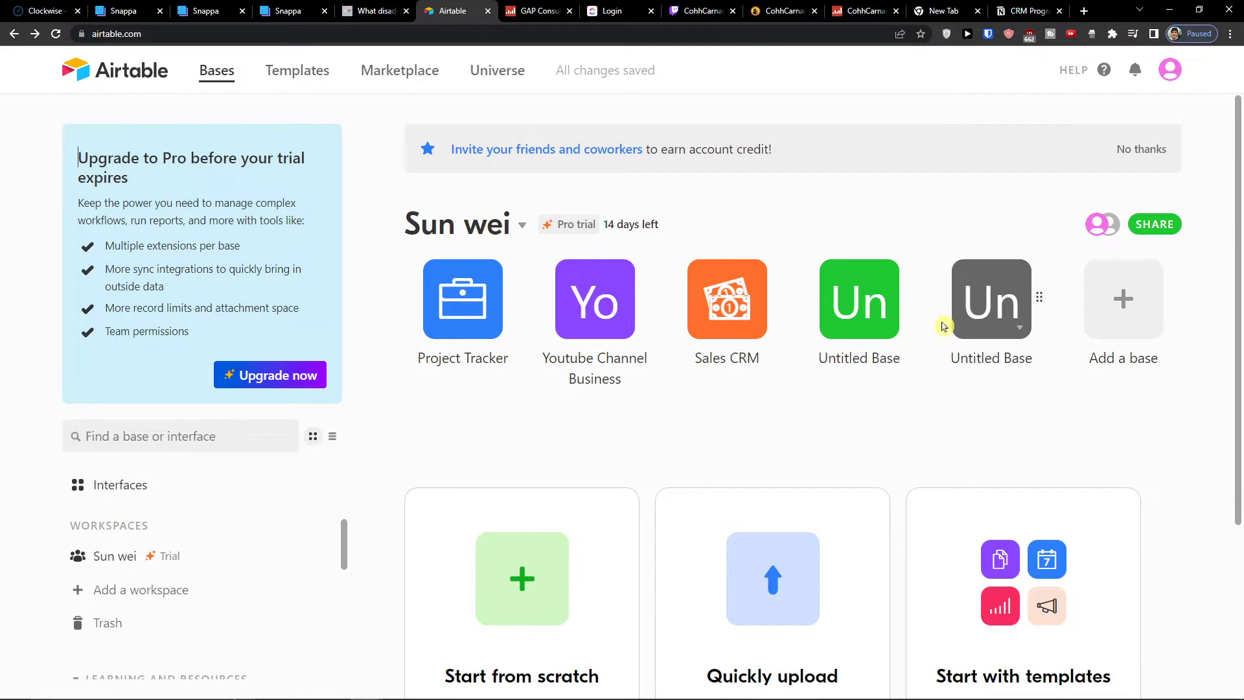
{"action": "left_click", "coordinate": [887, 327]}
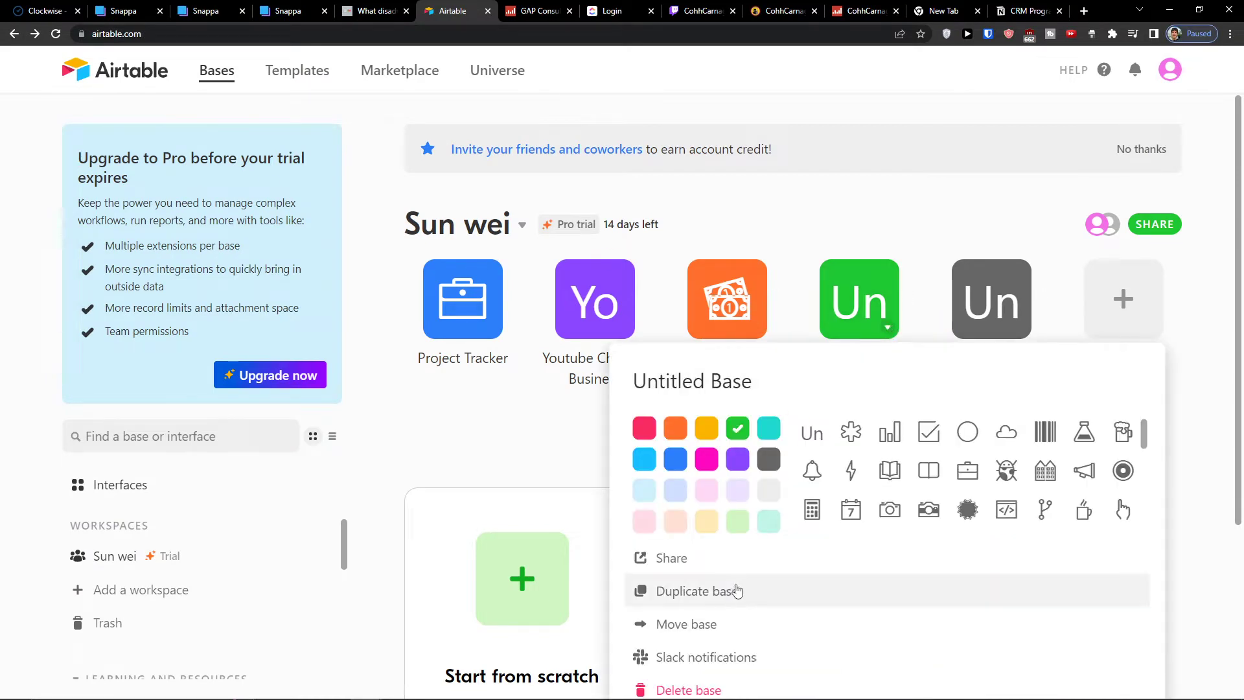
{"action": "left_click", "coordinate": [678, 690]}
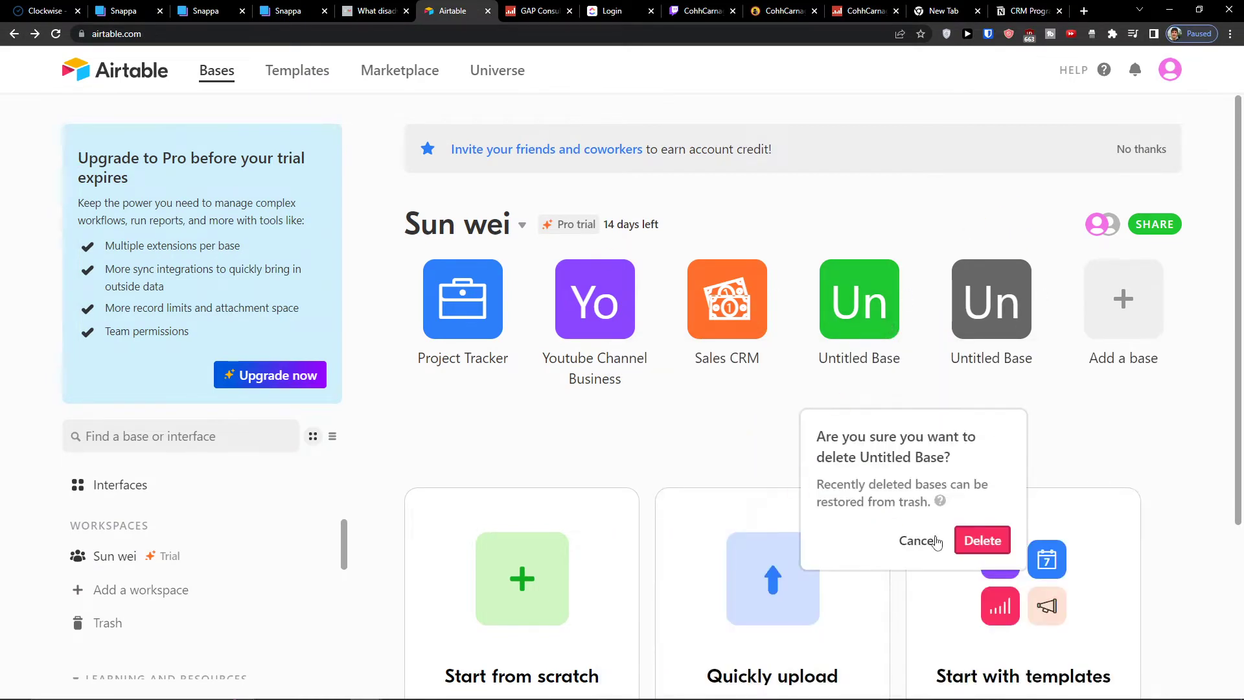
{"action": "left_click", "coordinate": [982, 540]}
Delete the remaining Untitled Base as well
{"action": "left_click", "coordinate": [876, 342]}
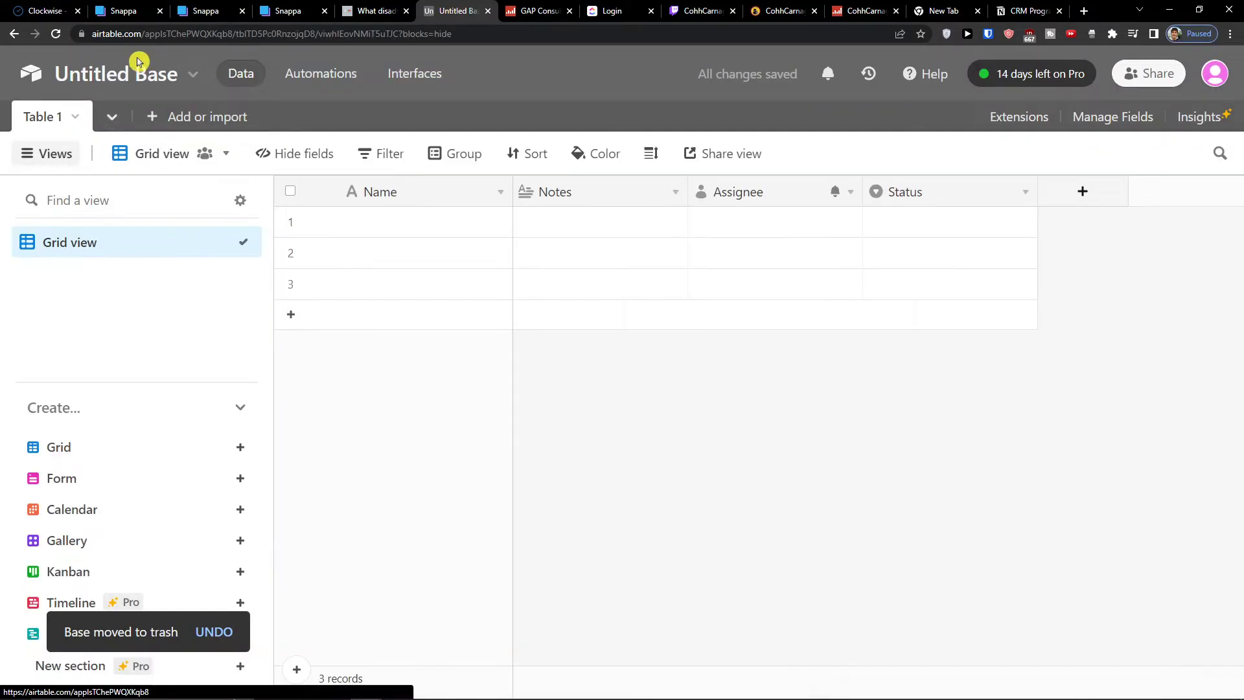
{"action": "left_click", "coordinate": [16, 37]}
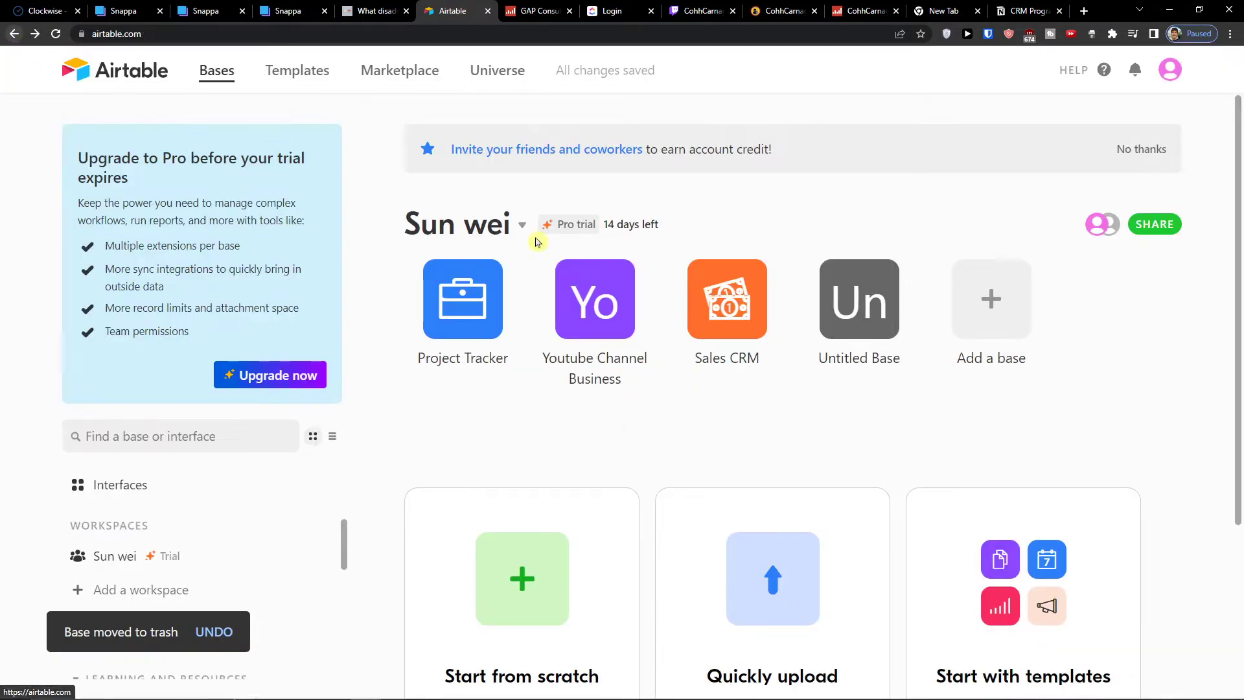
{"action": "left_click", "coordinate": [887, 327]}
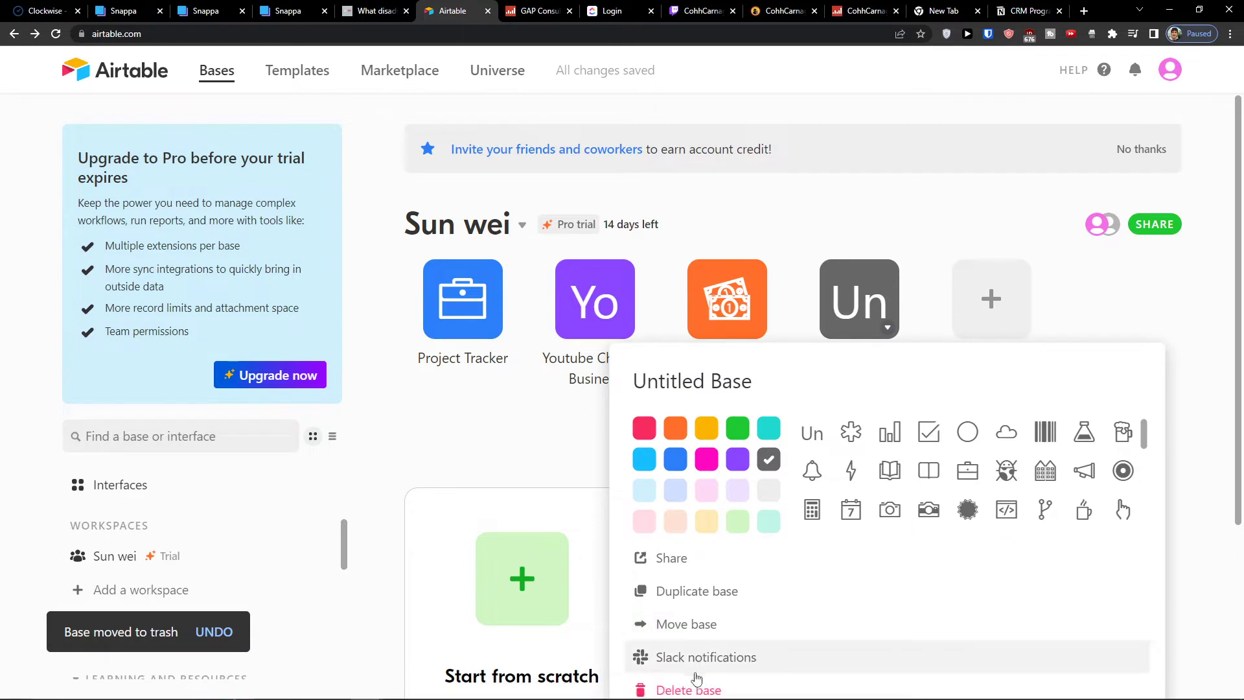
{"action": "left_click", "coordinate": [680, 688]}
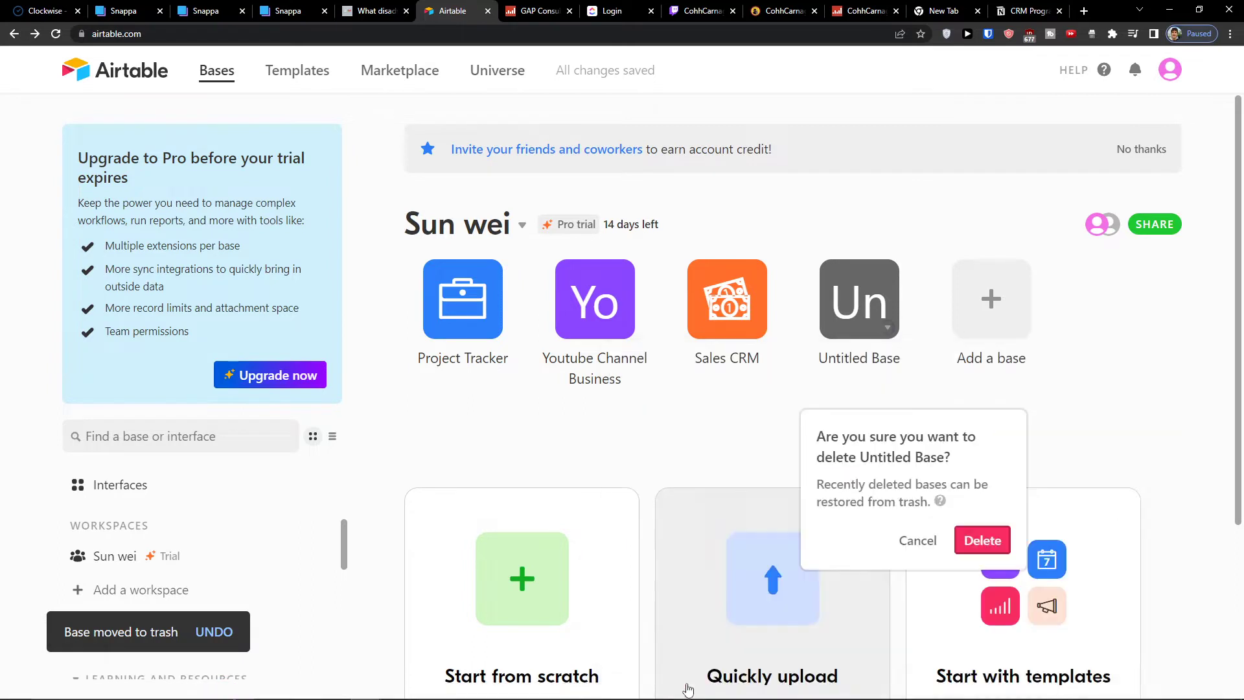
{"action": "left_click", "coordinate": [969, 547]}
Create a new workspace
{"action": "scroll", "coordinate": [584, 337], "scroll_direction": "down", "scroll_amount": 3}
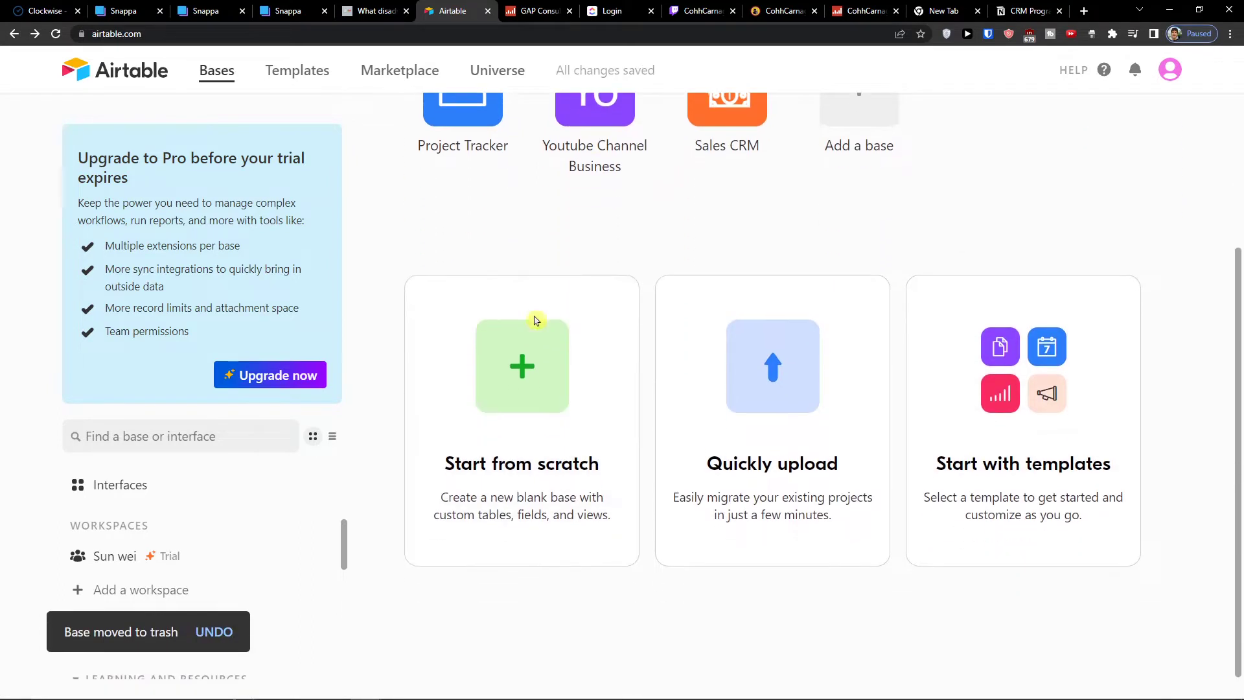
{"action": "scroll", "coordinate": [532, 311], "scroll_direction": "up", "scroll_amount": 2}
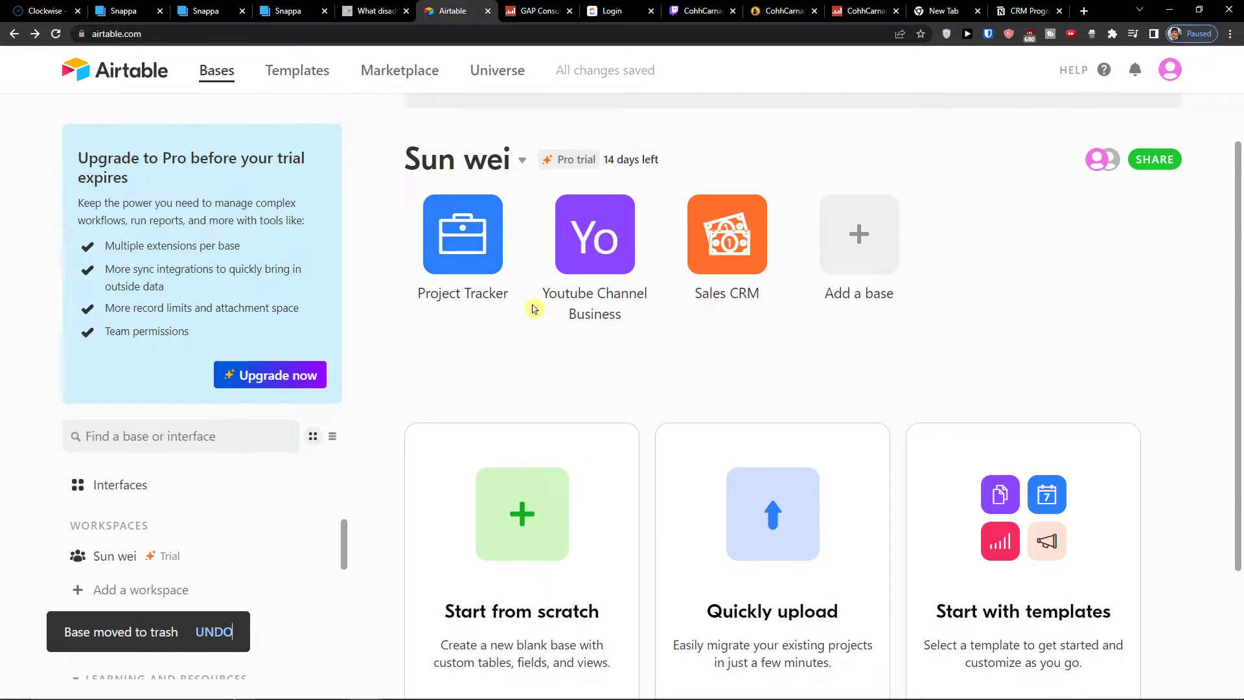
{"action": "left_click", "coordinate": [188, 591]}
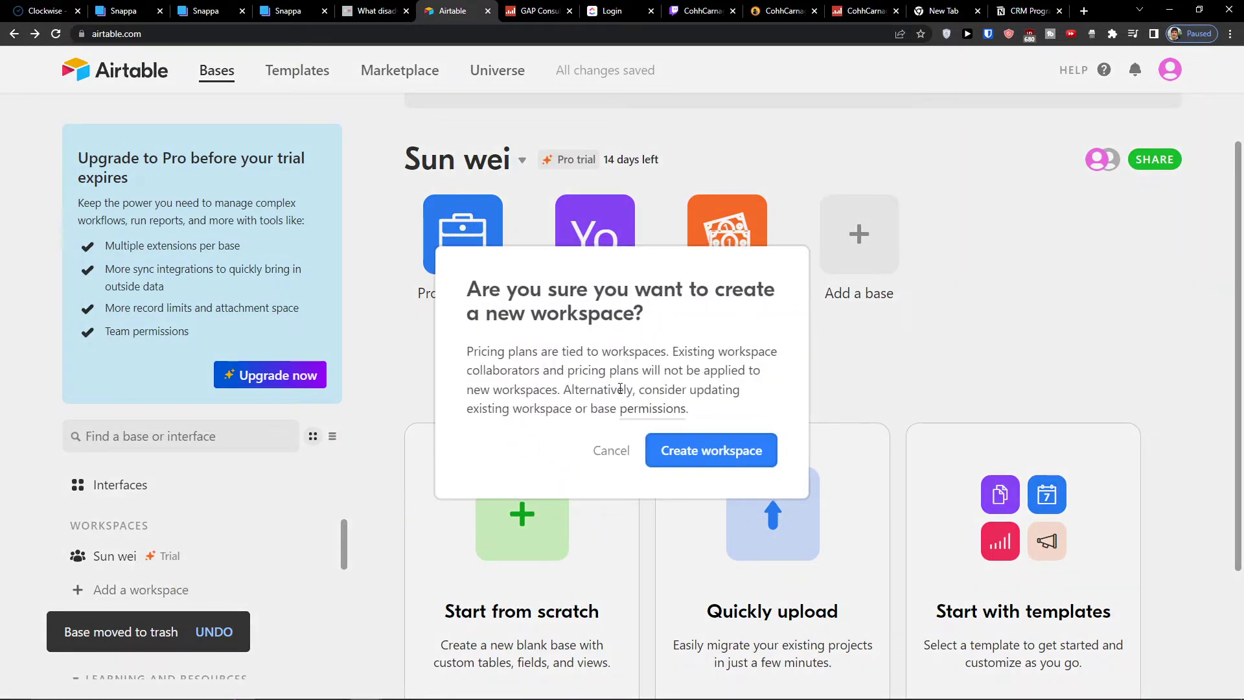
{"action": "left_click", "coordinate": [658, 449]}
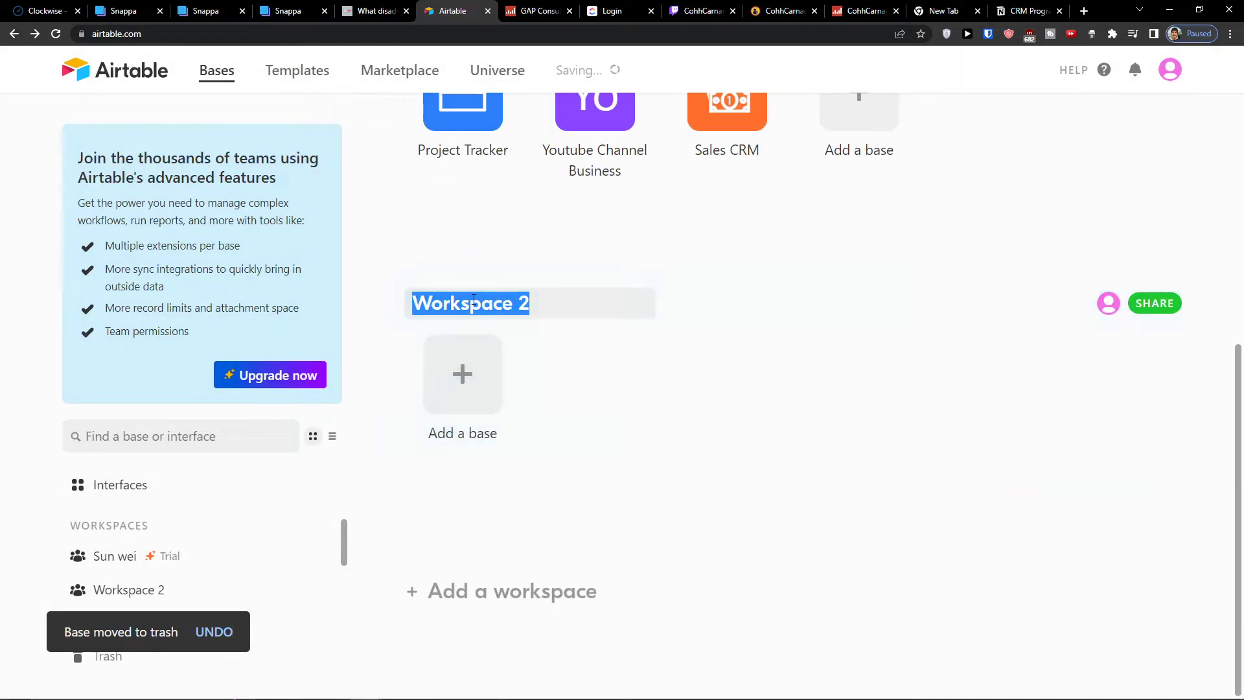
Name the new workspace after the account owner followed by Company
{"action": "scroll", "coordinate": [480, 315], "scroll_direction": "up", "scroll_amount": 3}
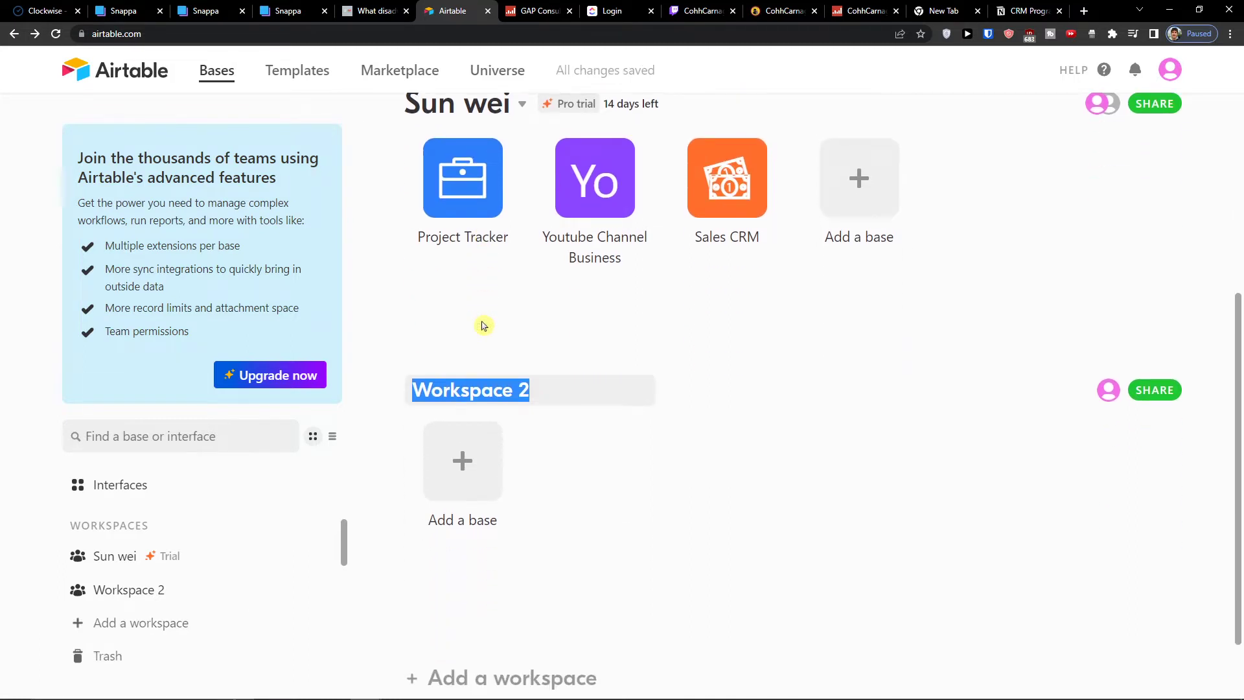
{"action": "type", "text": "Sun wei Company"}
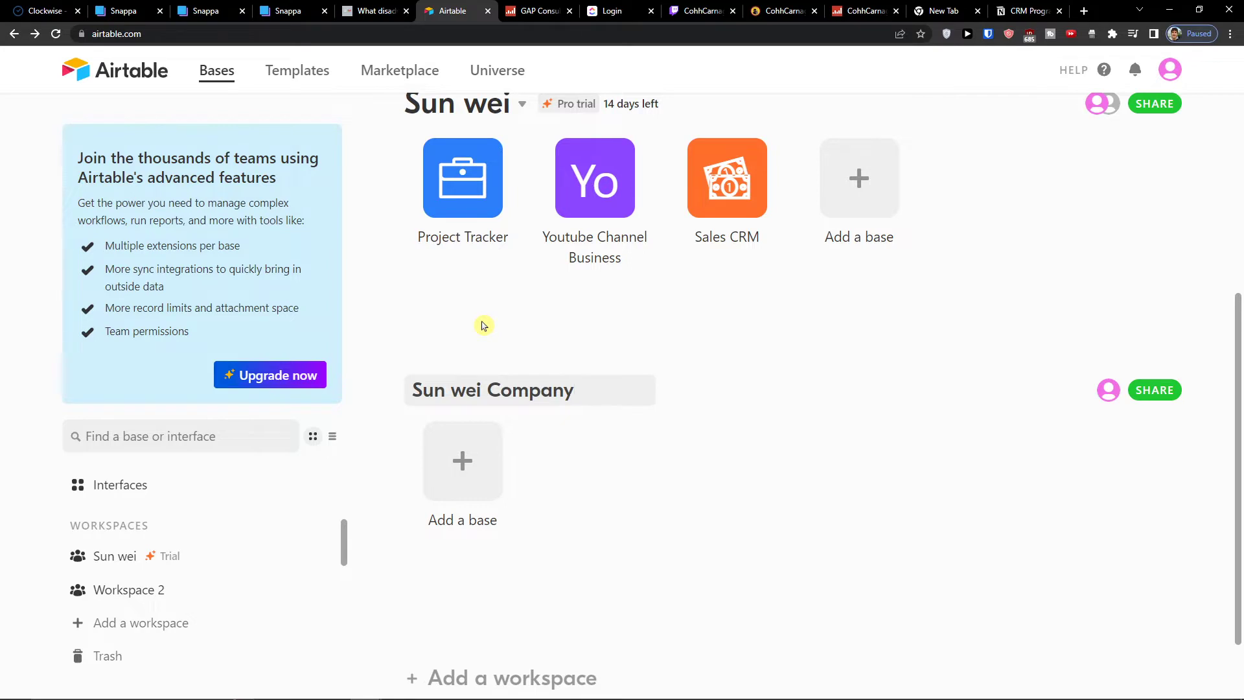
{"action": "key", "text": "Return"}
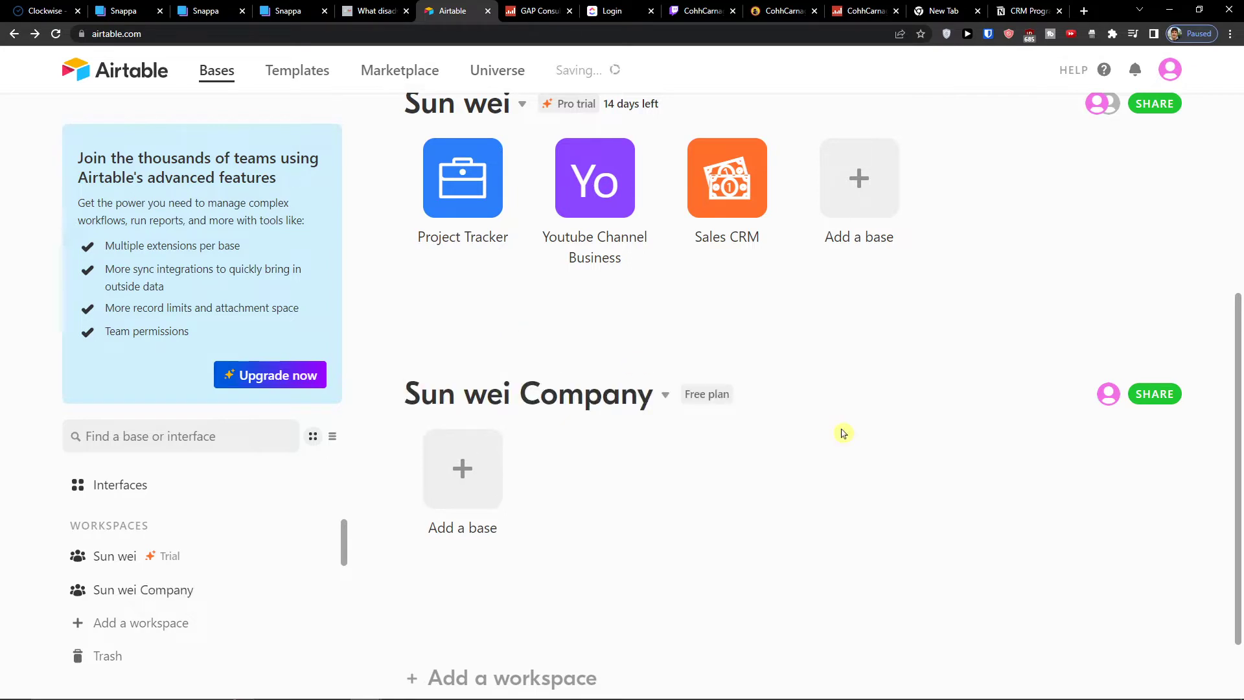
Add a new base to the new workspace and return to the home page
{"action": "left_click", "coordinate": [459, 483]}
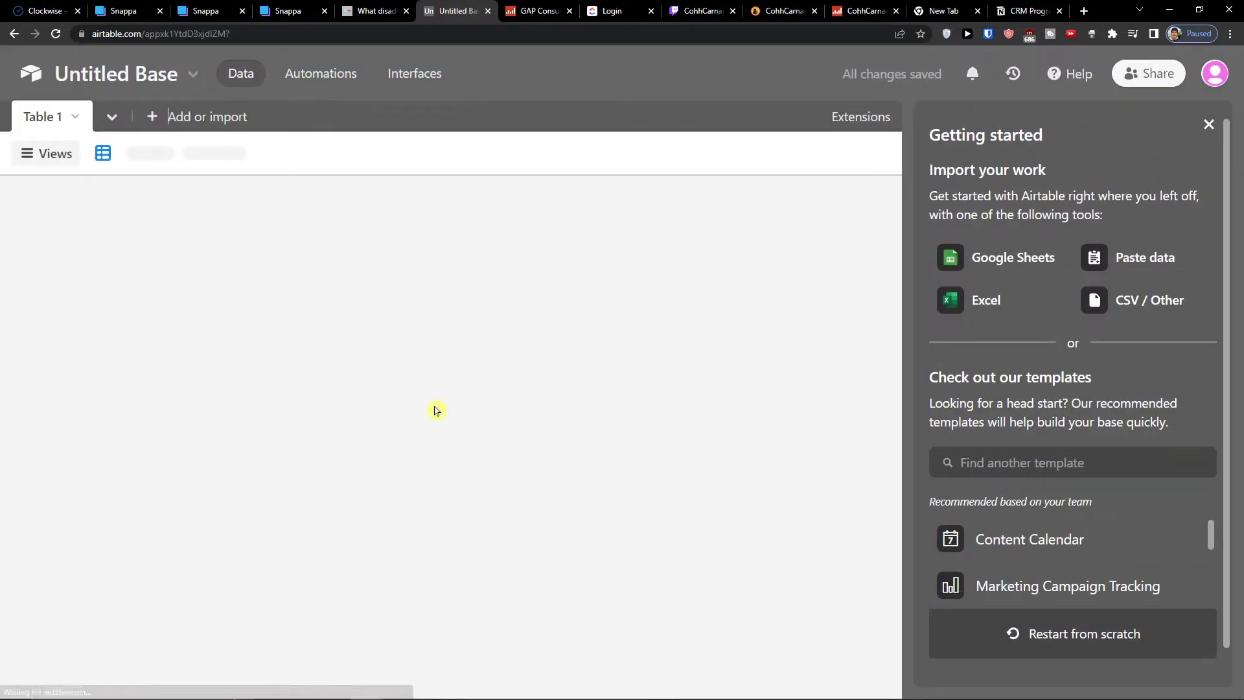
{"action": "left_click", "coordinate": [14, 33]}
{"action": "left_click", "coordinate": [437, 464]}
{"action": "left_click", "coordinate": [152, 76]}
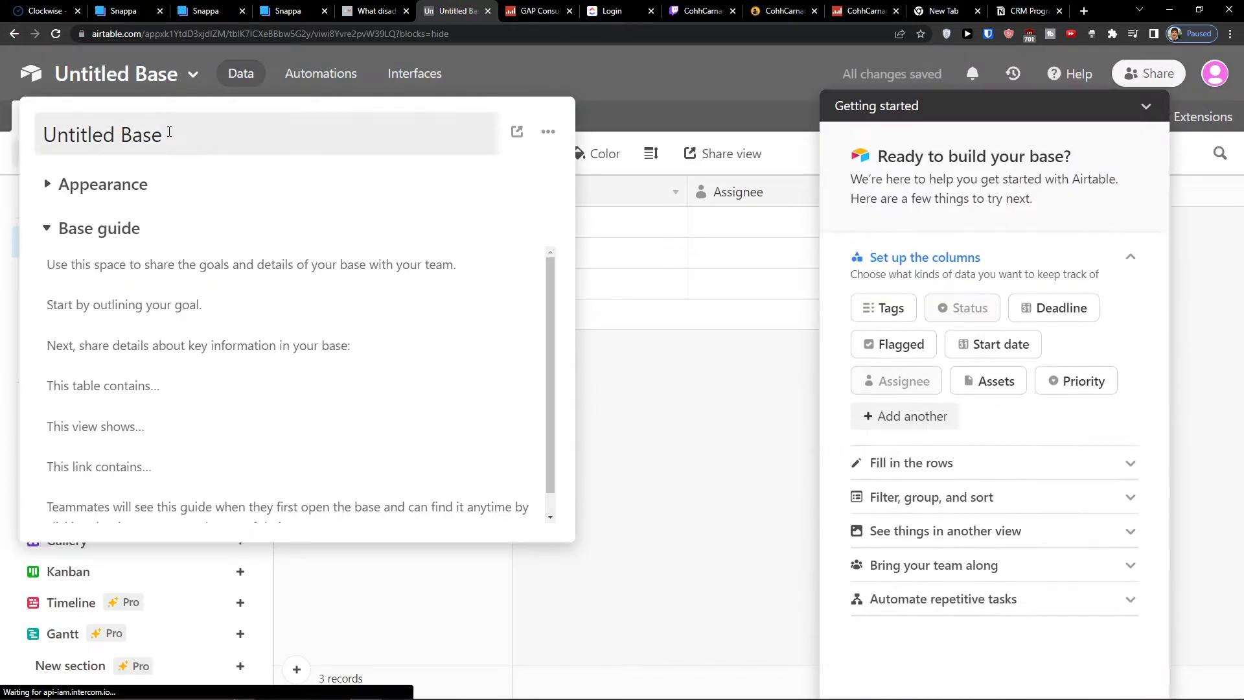
{"action": "left_click", "coordinate": [192, 81]}
{"action": "left_click", "coordinate": [192, 83]}
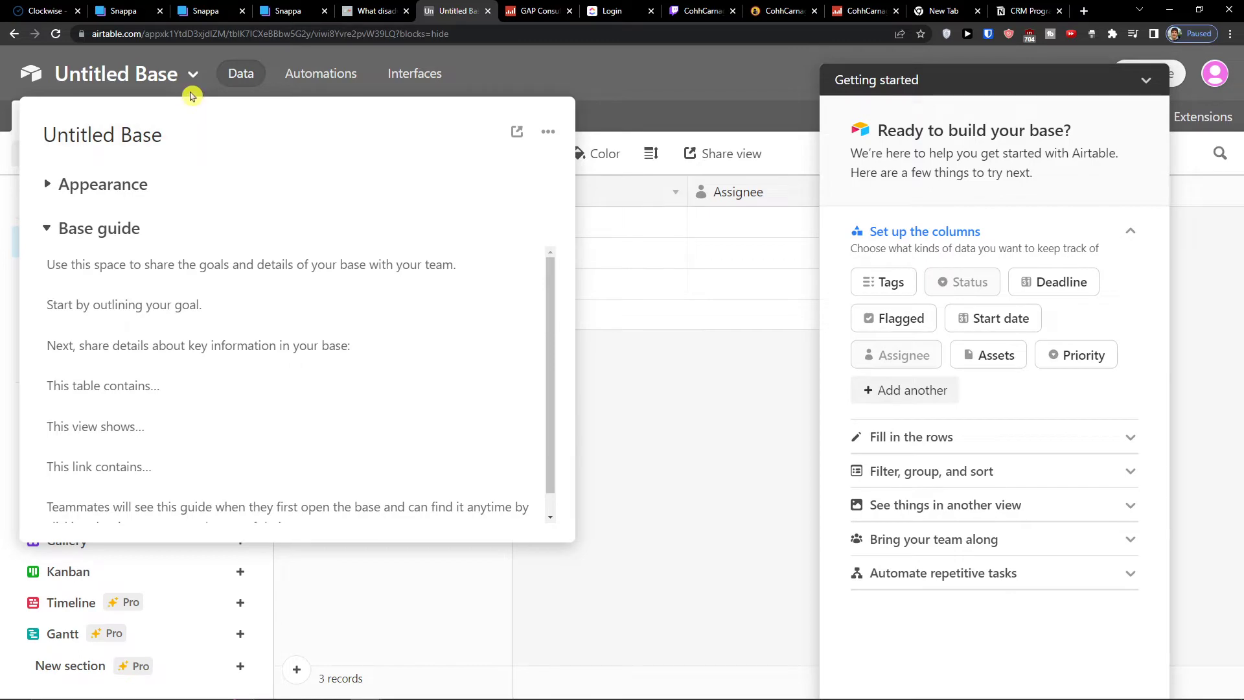
{"action": "left_click", "coordinate": [554, 131]}
{"action": "left_click", "coordinate": [554, 132]}
{"action": "left_click", "coordinate": [1149, 81]}
{"action": "left_click", "coordinate": [30, 73]}
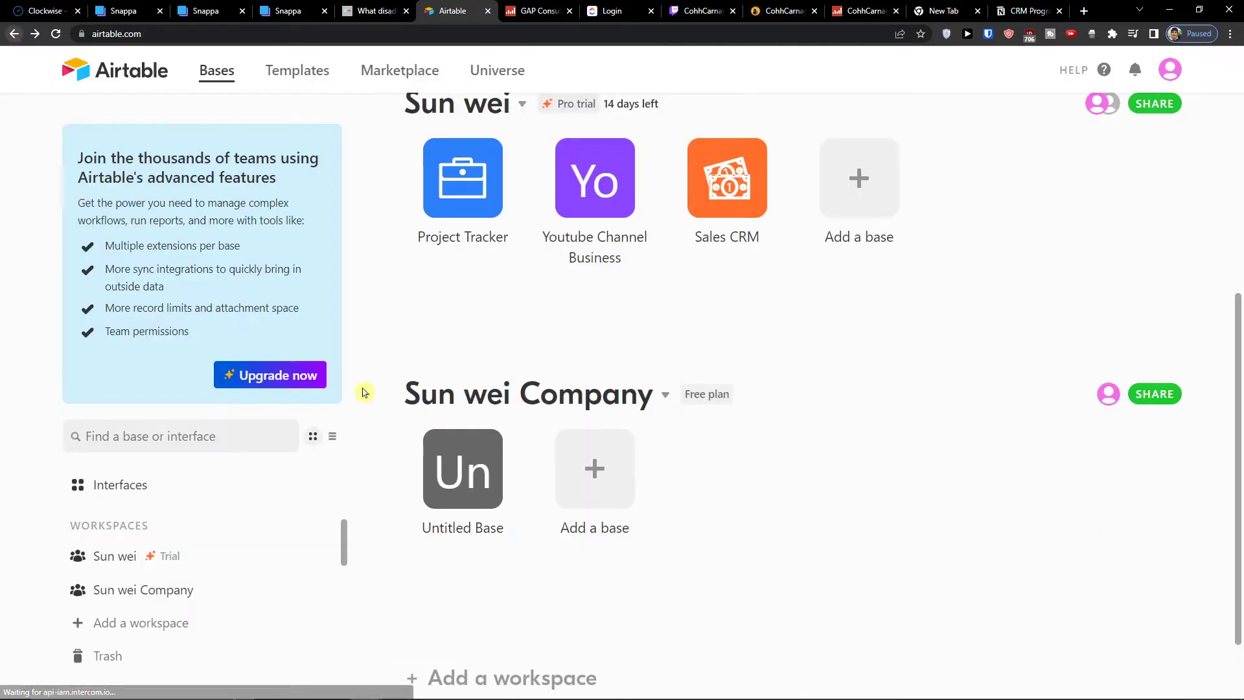
Rename the new base to Business and give it the building icon
{"action": "left_click", "coordinate": [491, 499]}
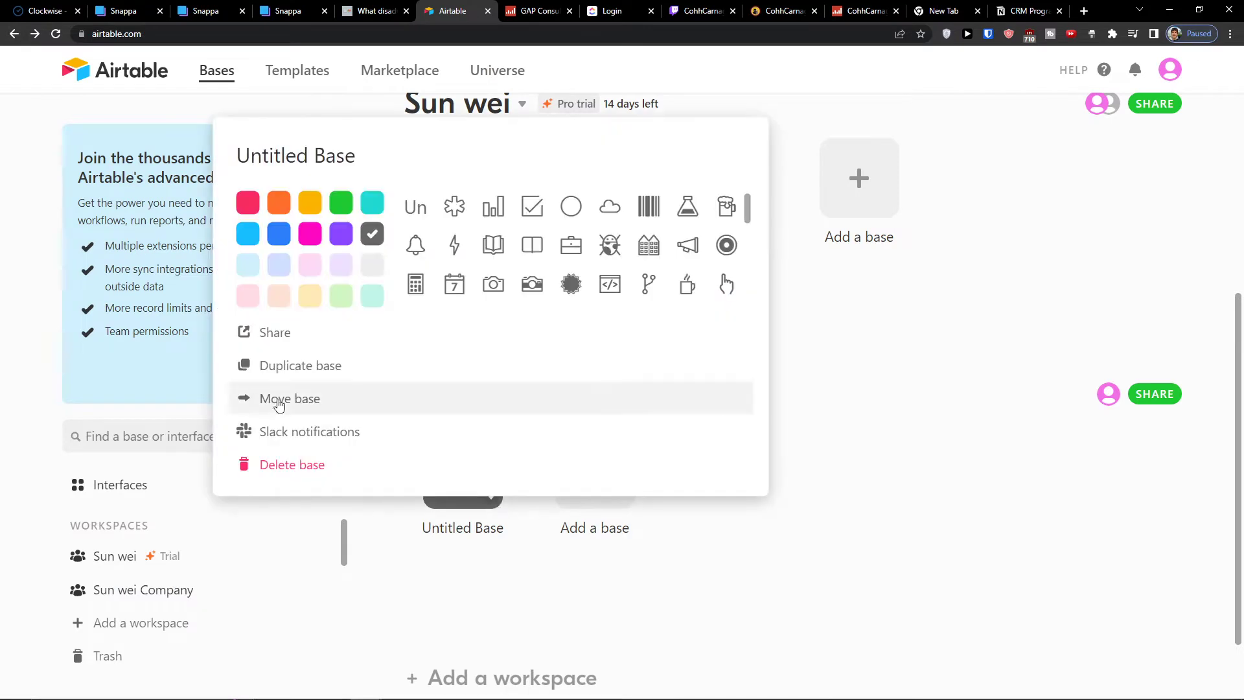
{"action": "triple_click", "coordinate": [318, 153]}
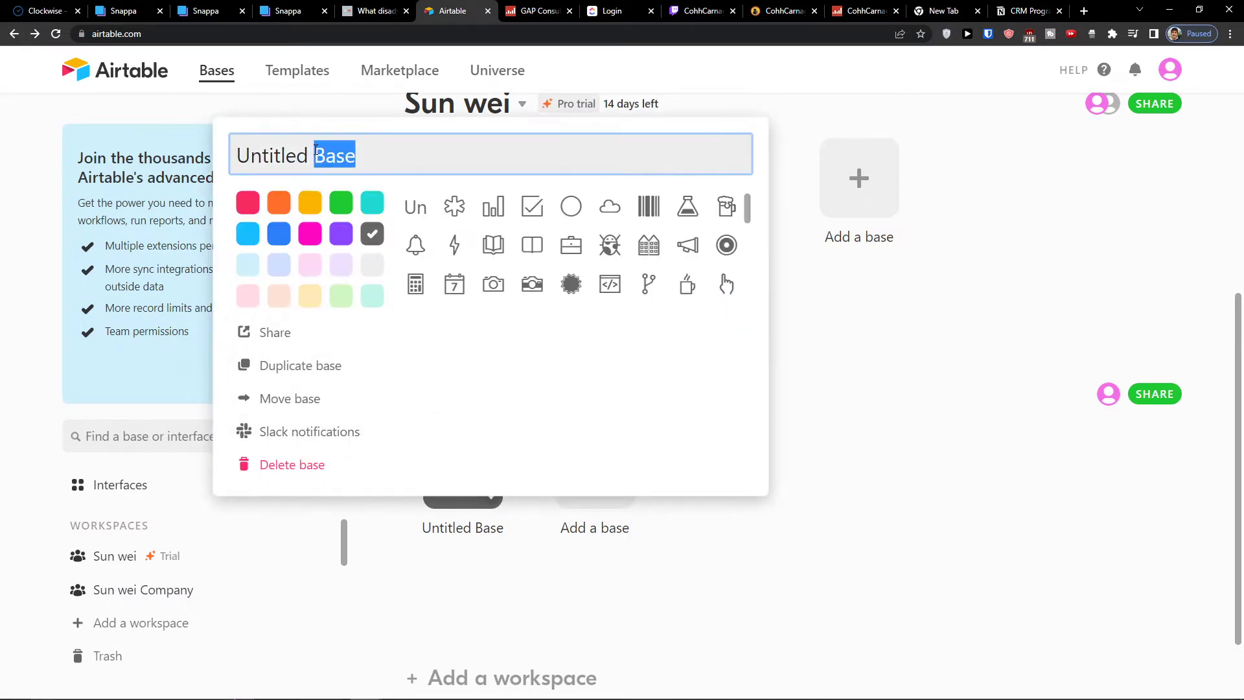
{"action": "type", "text": "Business"}
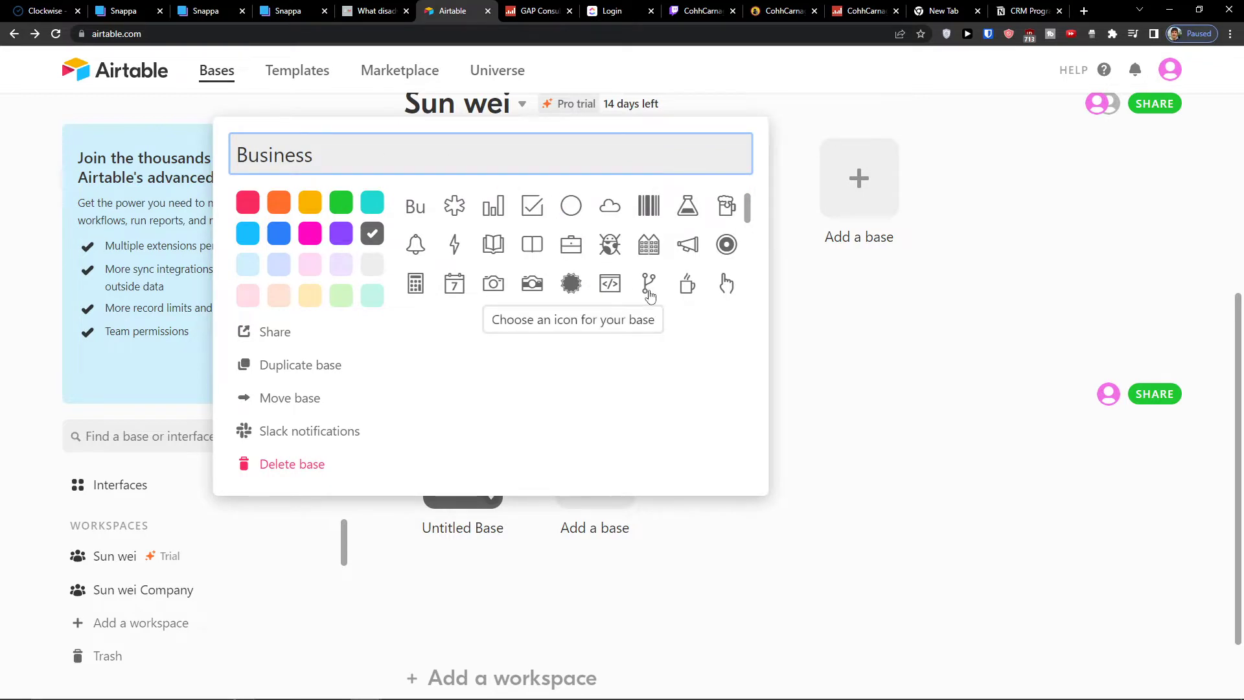
{"action": "left_click", "coordinate": [648, 245]}
{"action": "left_click", "coordinate": [441, 478]}
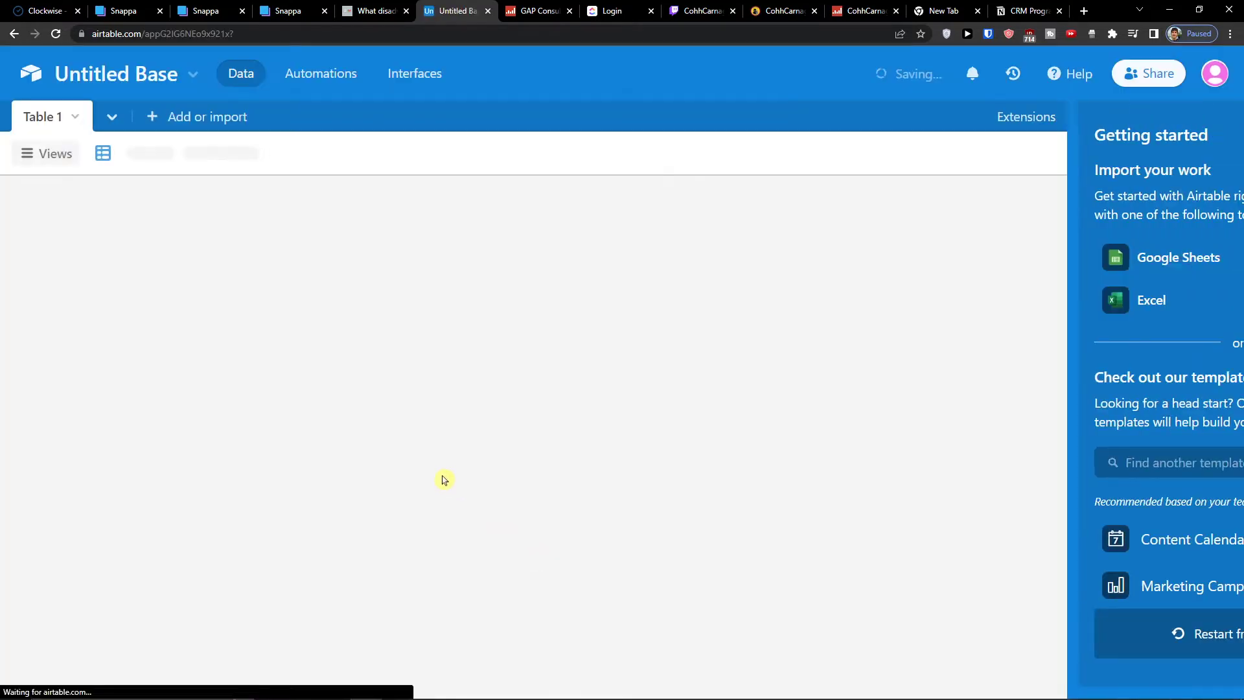
{"action": "left_click", "coordinate": [14, 33]}
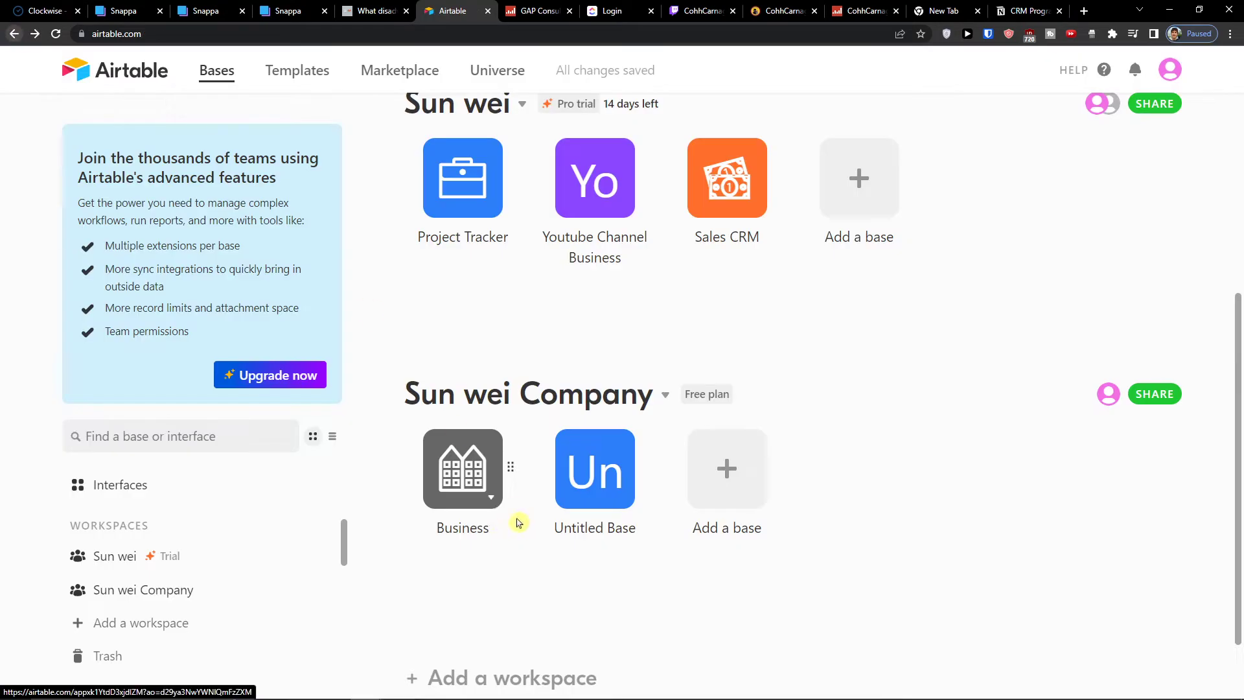
Open the Business base and rename Table 1 to Youtube Channels
{"action": "left_click", "coordinate": [441, 477]}
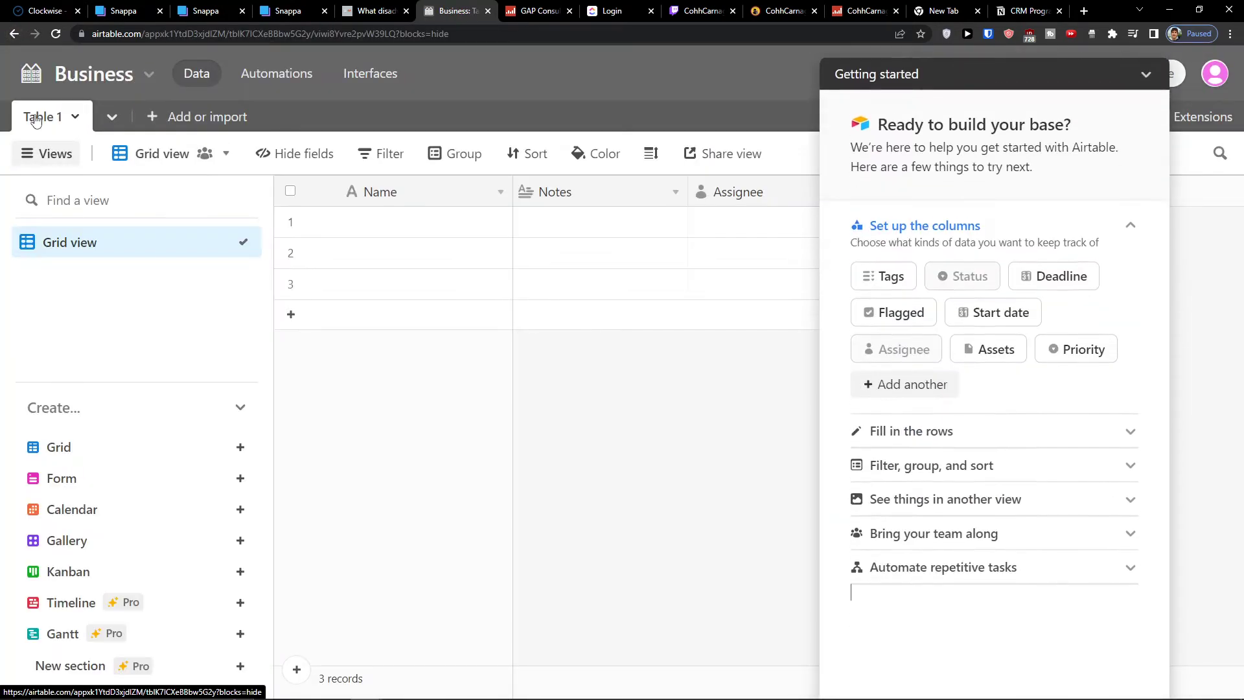
{"action": "left_click", "coordinate": [1145, 80]}
{"action": "double_click", "coordinate": [39, 116]}
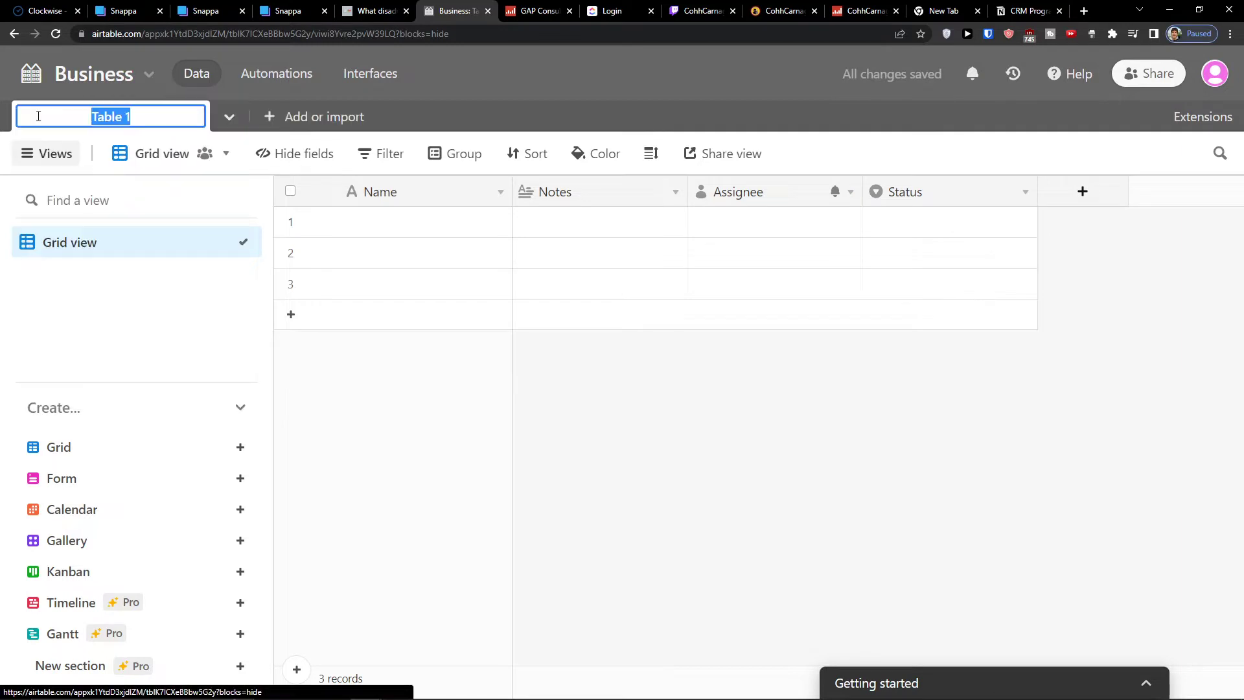
{"action": "type", "text": "Youtube Channels"}
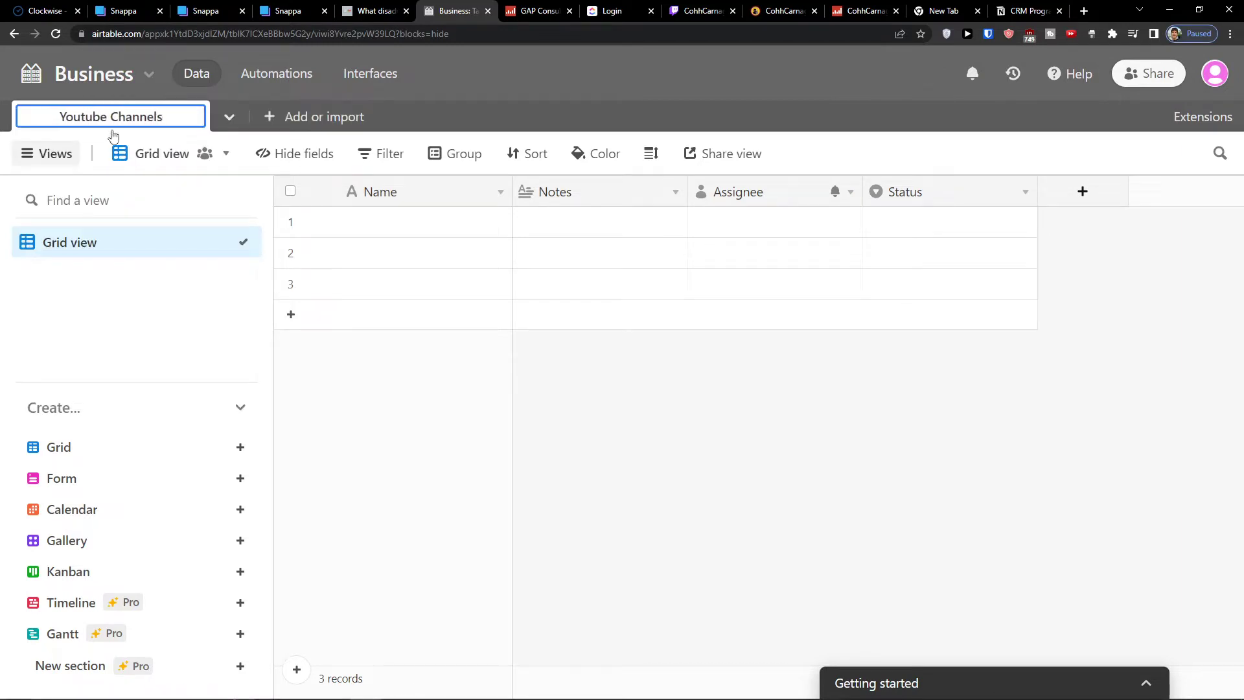
Add an empty table named Accountant
{"action": "left_click", "coordinate": [285, 129]}
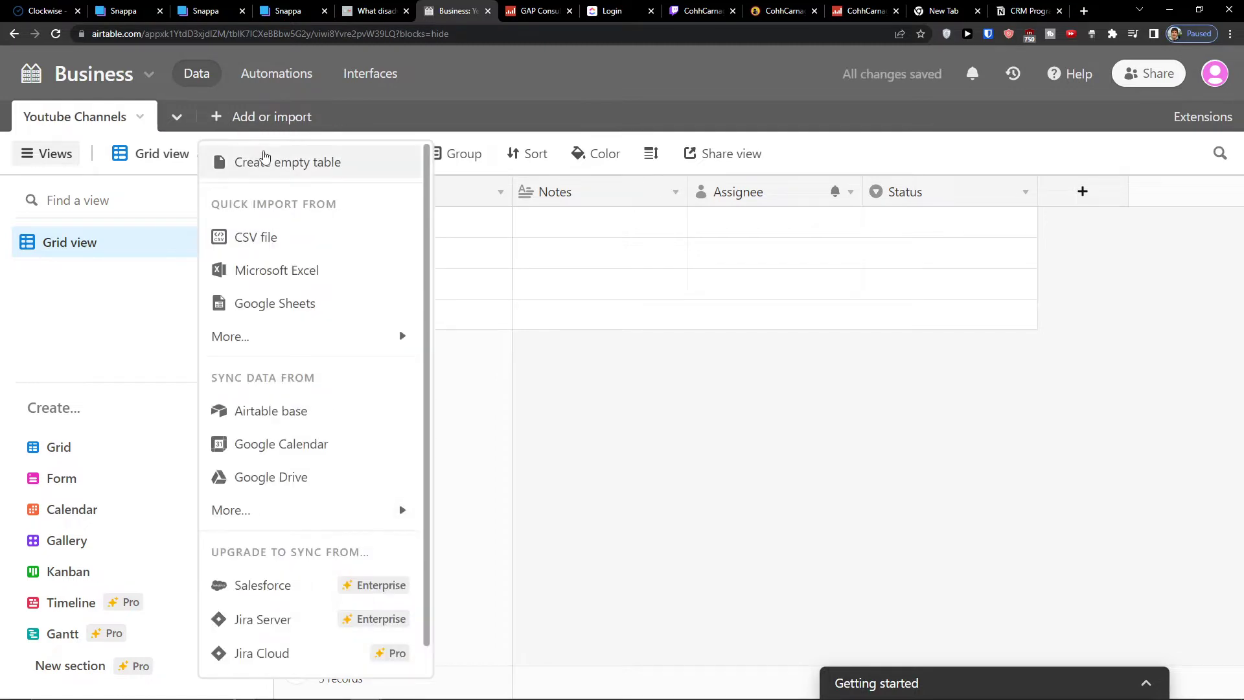
{"action": "left_click", "coordinate": [285, 162]}
{"action": "type", "text": "Acc"}
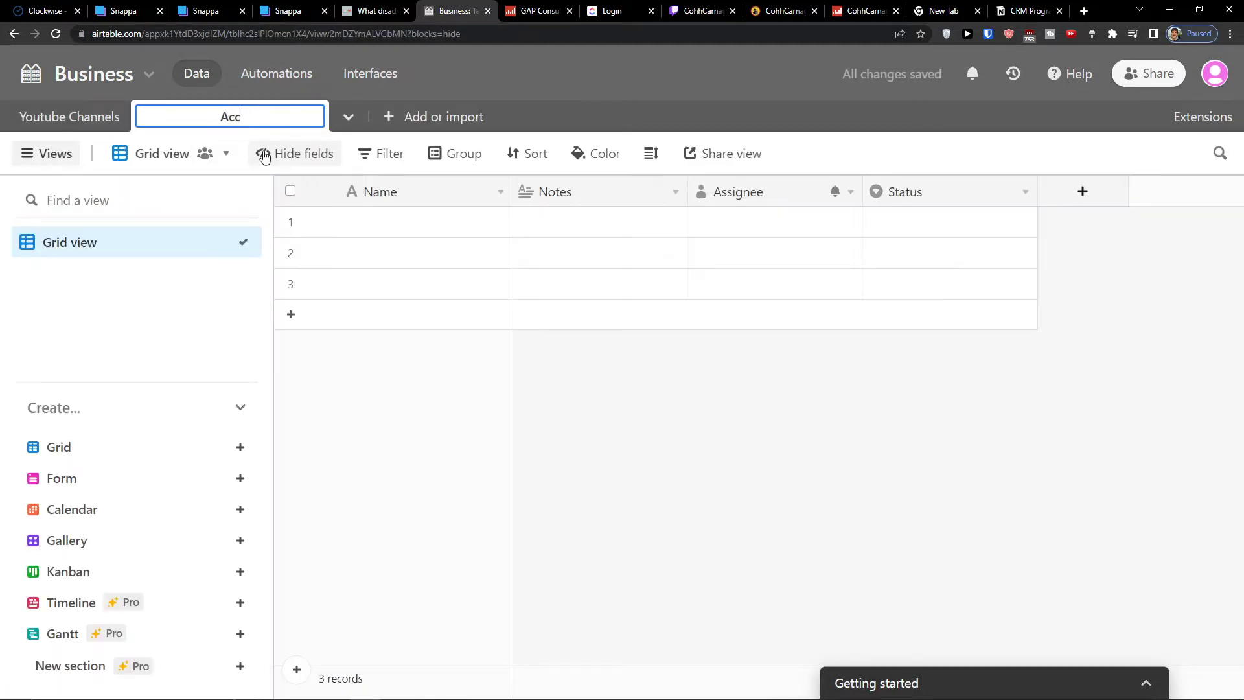
{"action": "type", "text": "ountant"}
{"action": "key", "text": "Return"}
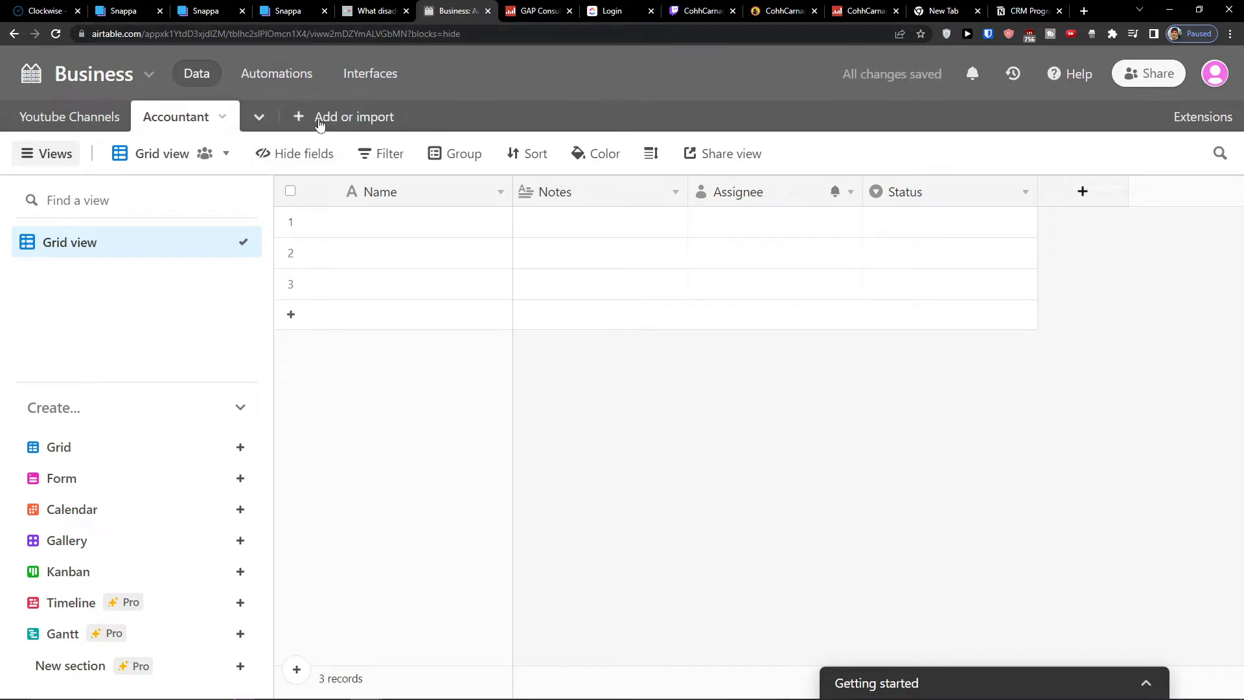
Add another empty table named What to buy
{"action": "left_click", "coordinate": [320, 120]}
{"action": "left_click", "coordinate": [305, 124]}
{"action": "left_click", "coordinate": [302, 123]}
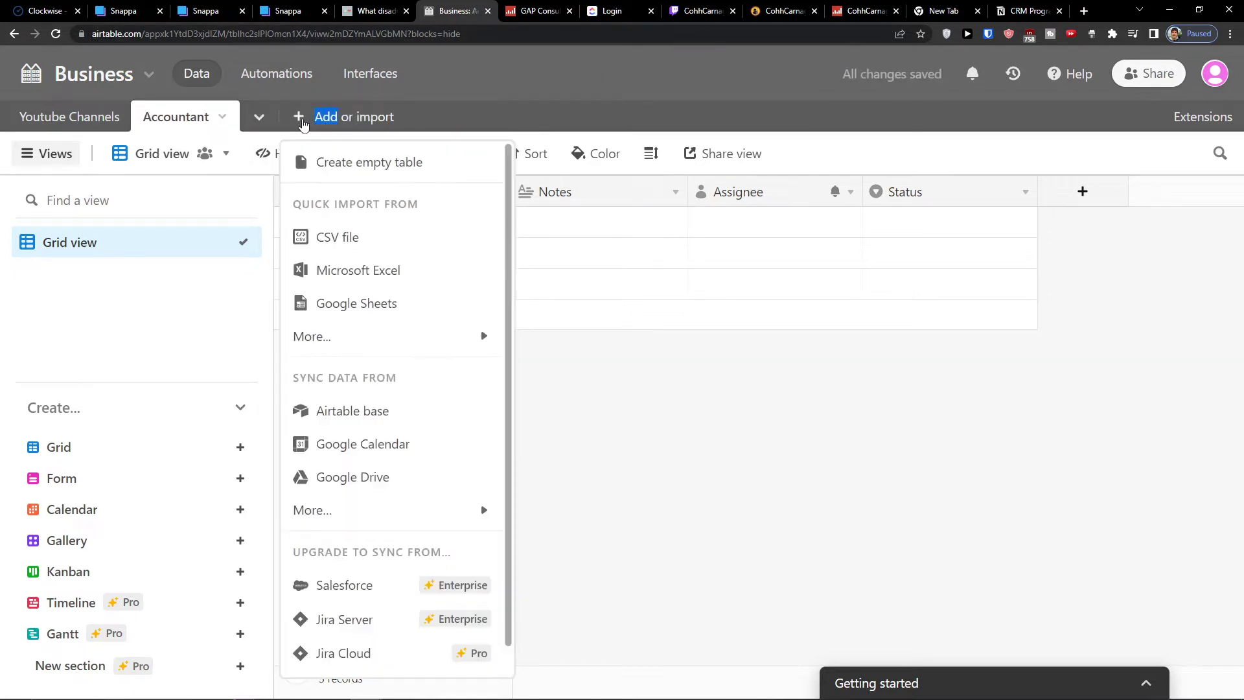
{"action": "left_click", "coordinate": [320, 134]}
{"action": "left_click", "coordinate": [321, 132]}
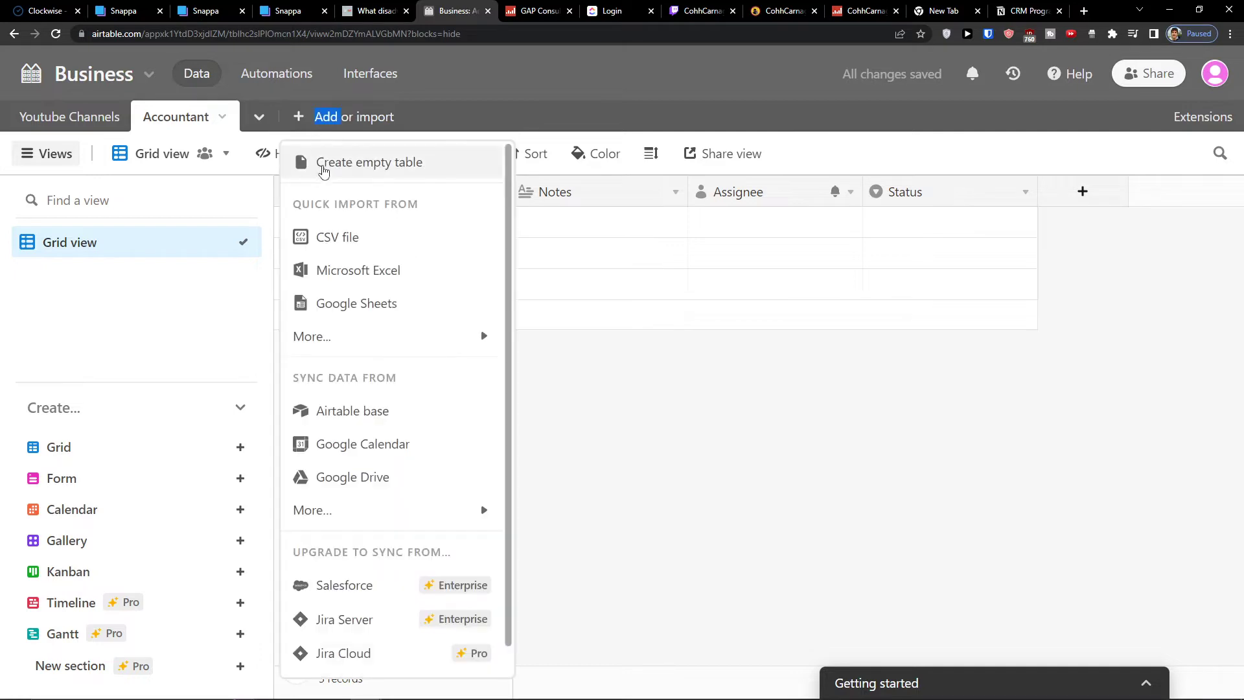
{"action": "left_click", "coordinate": [324, 171]}
{"action": "type", "text": "What to buy"}
{"action": "key", "text": "Return"}
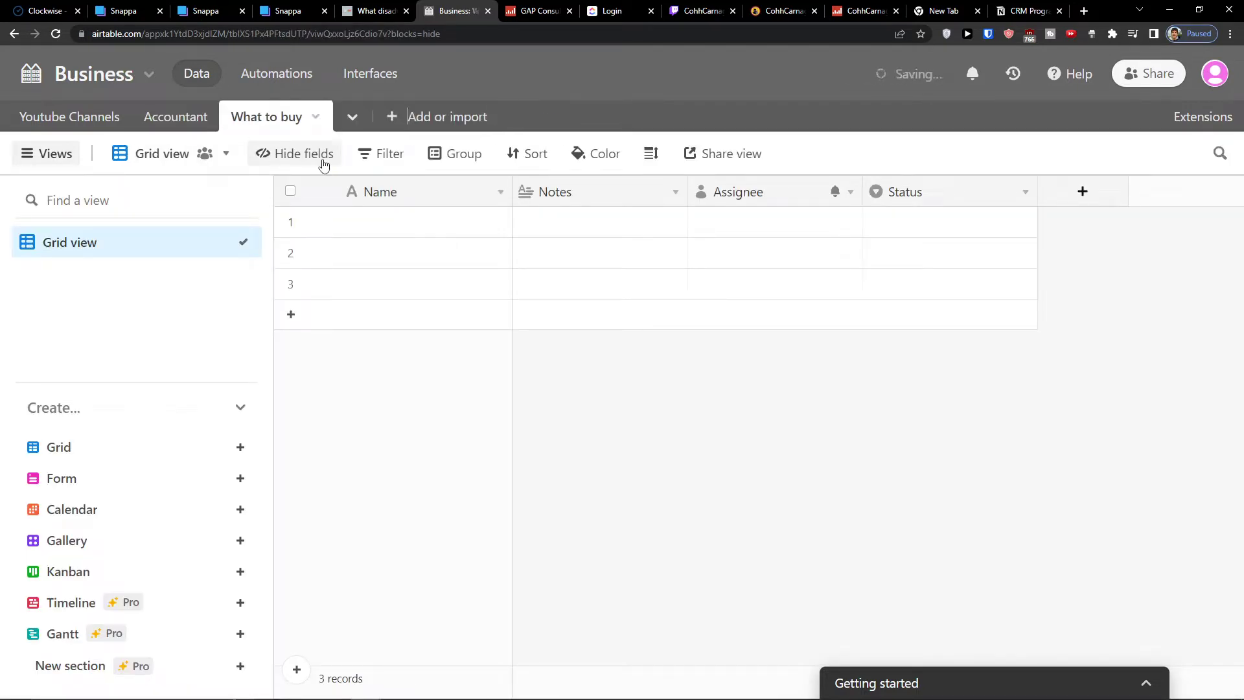
Switch between the Youtube Channels, What to buy and Accountant tables
{"action": "left_click", "coordinate": [68, 118]}
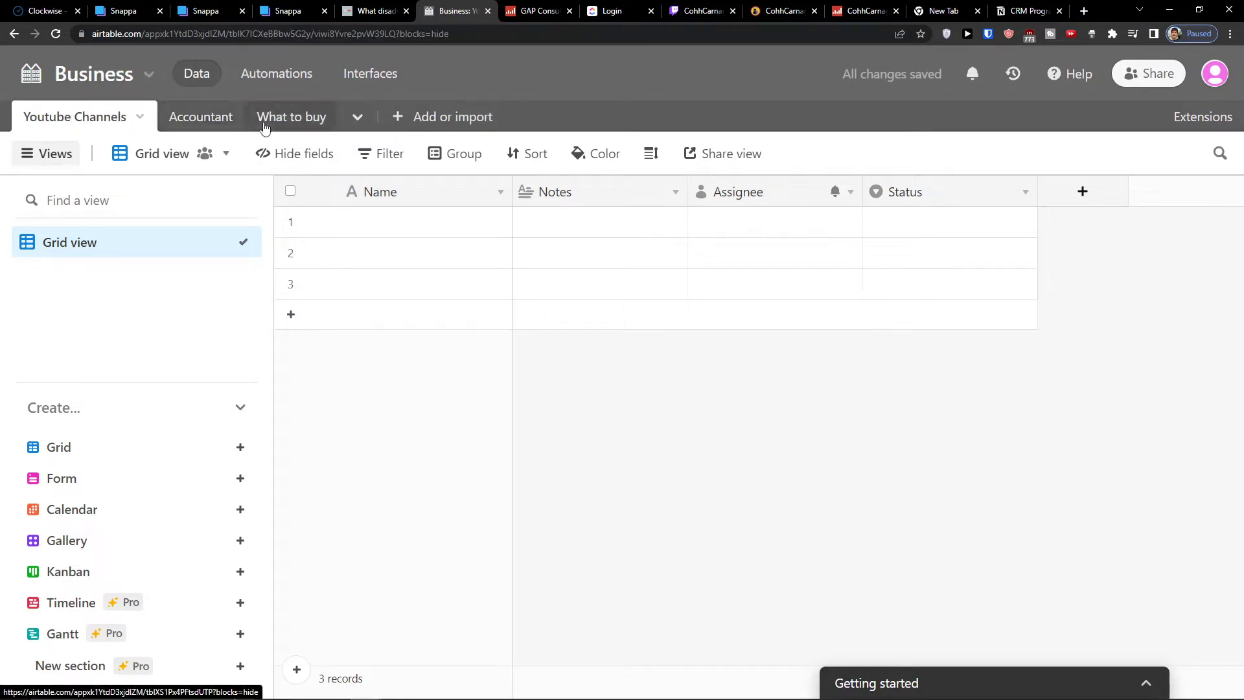
{"action": "left_click", "coordinate": [279, 118]}
{"action": "left_click", "coordinate": [194, 118]}
{"action": "left_click", "coordinate": [80, 120]}
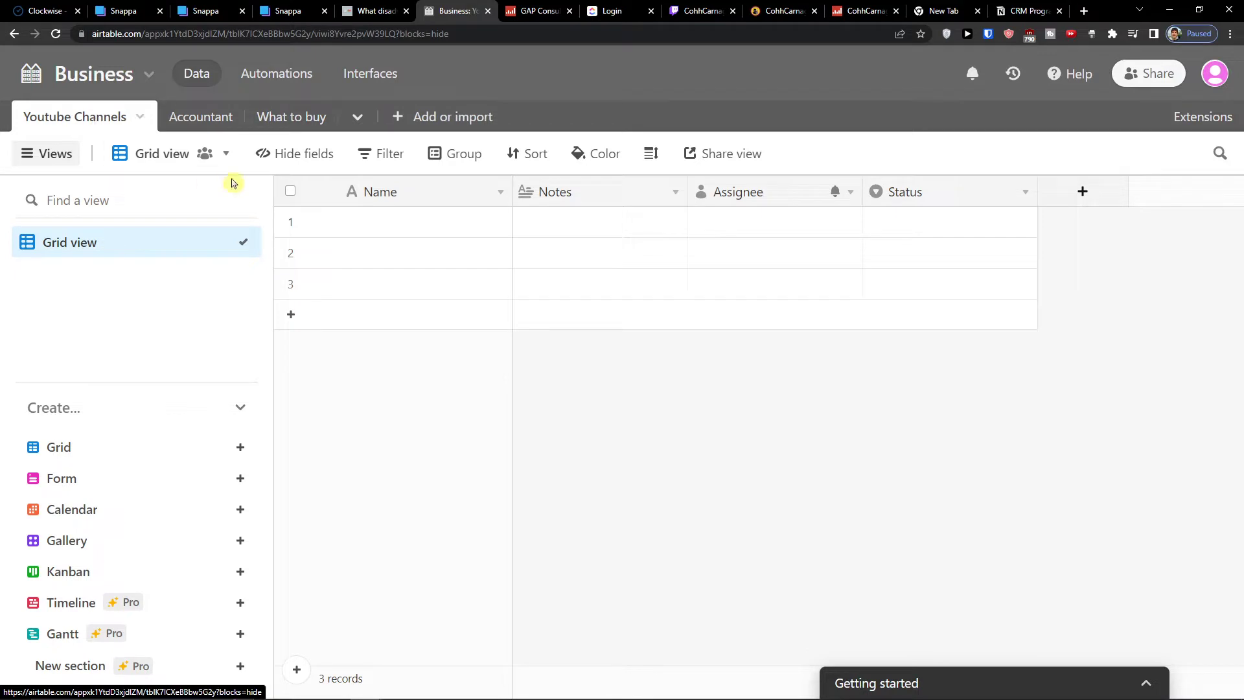
Enter Youtube marketing video as the name of the first record in the Youtube Channels table
{"action": "left_click", "coordinate": [214, 118]}
{"action": "left_click", "coordinate": [284, 118]}
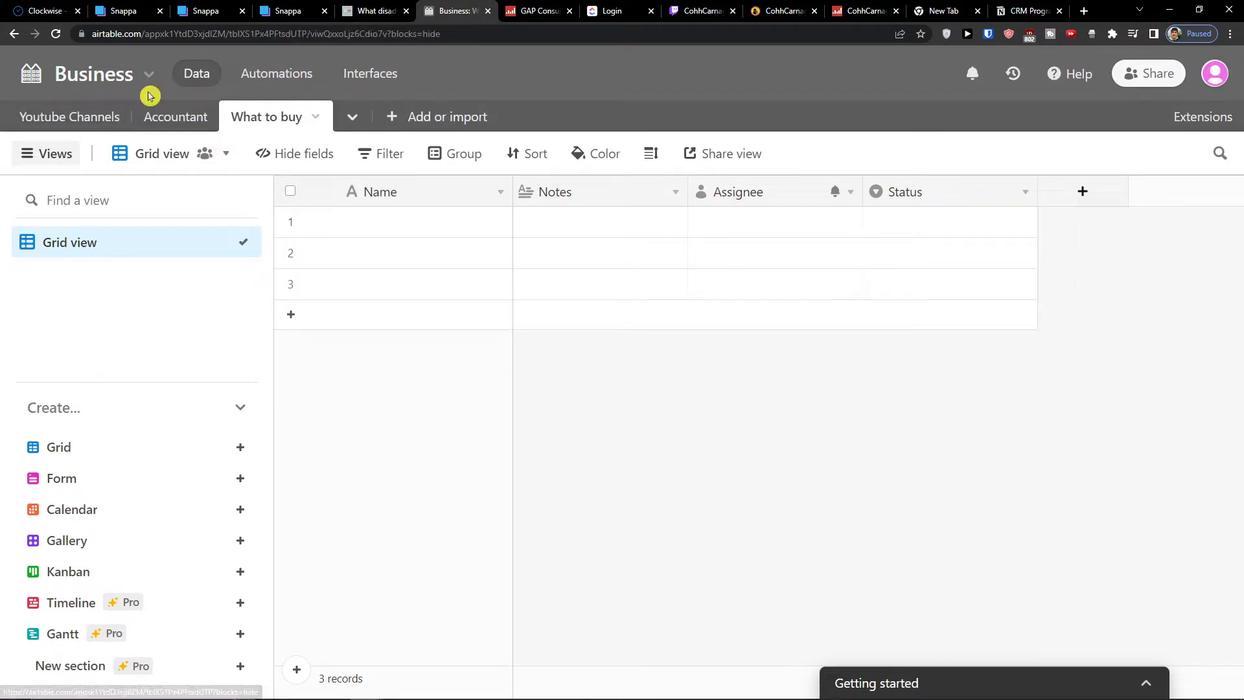
{"action": "left_click", "coordinate": [78, 117]}
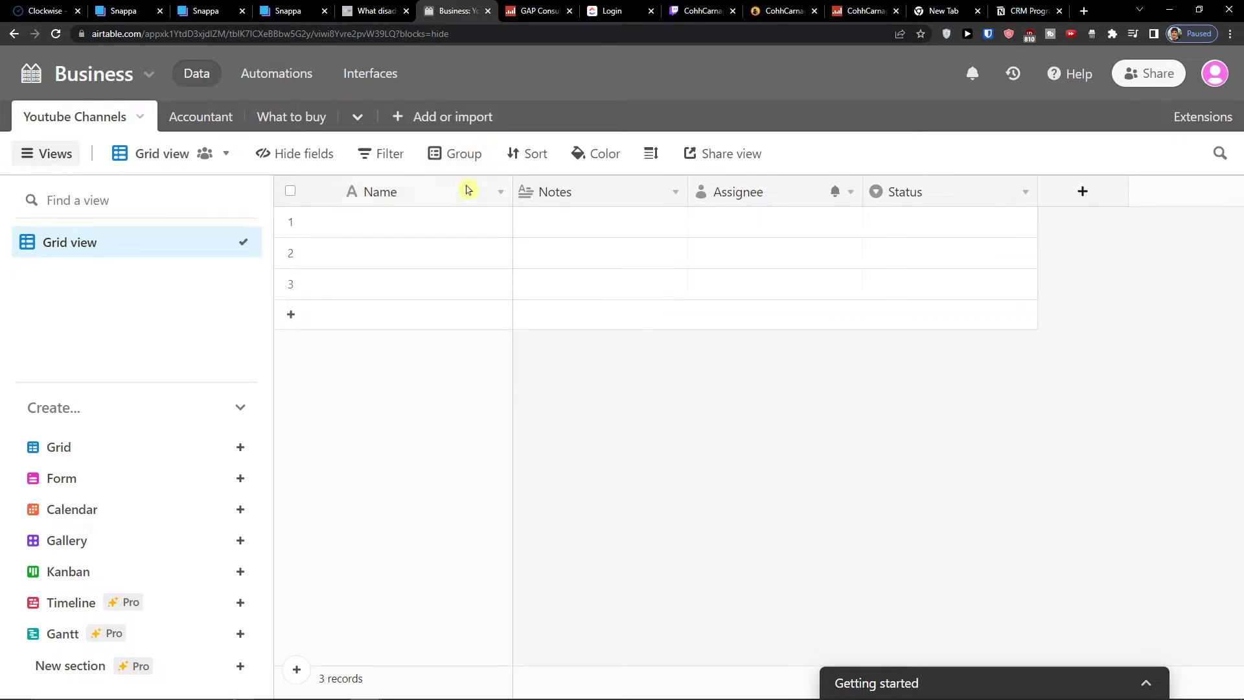
{"action": "left_click", "coordinate": [912, 221]}
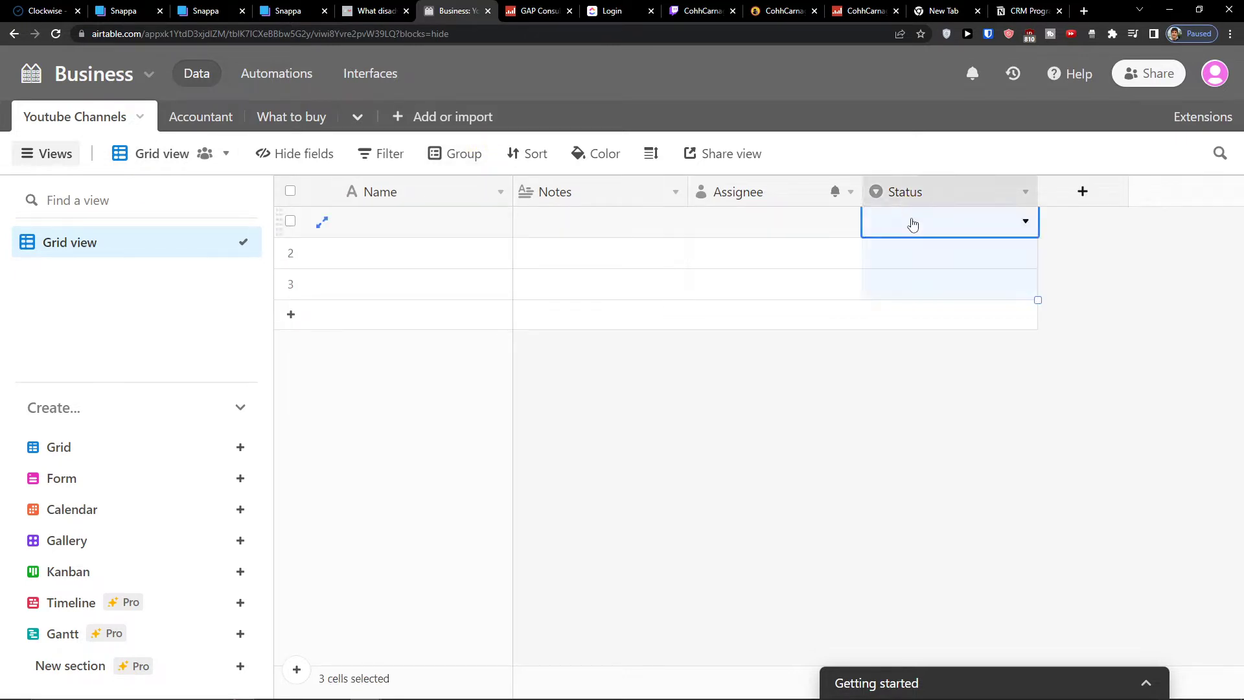
{"action": "left_click", "coordinate": [439, 234]}
{"action": "left_click", "coordinate": [439, 231]}
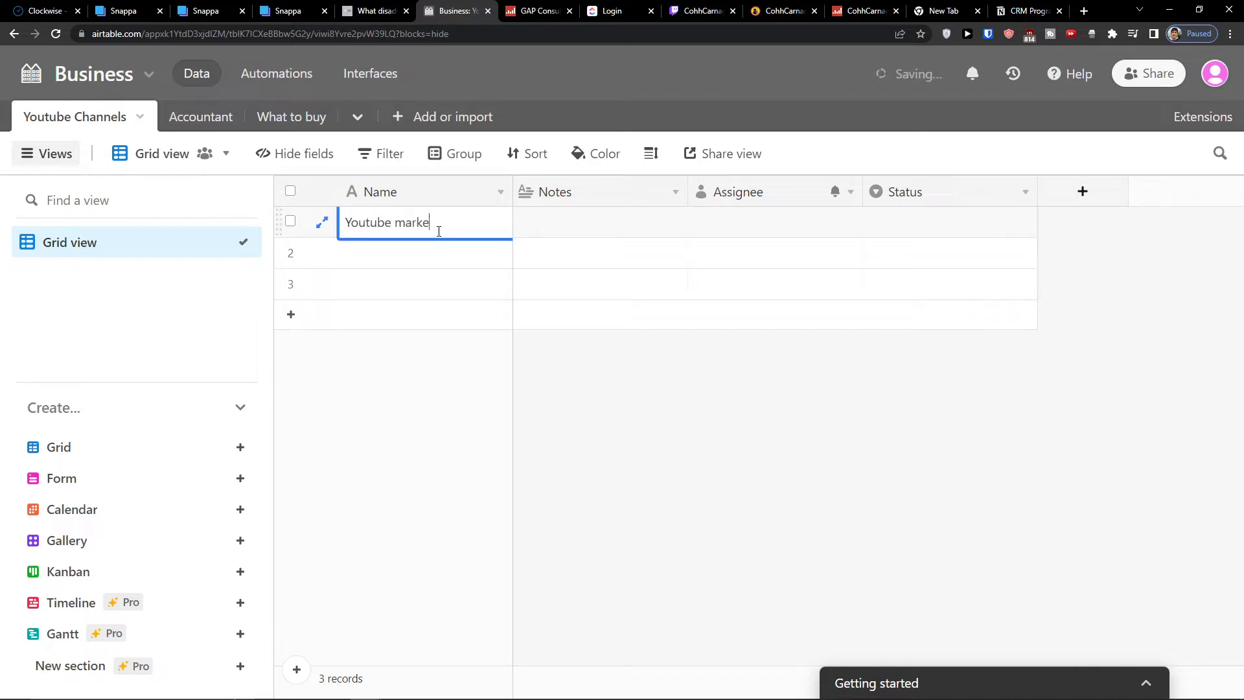
{"action": "type", "text": "Youtube marketing video"}
{"action": "key", "text": "Return"}
Name the second and third records Youtube yoga and Youtube off grid video
{"action": "left_click", "coordinate": [398, 249]}
{"action": "left_click", "coordinate": [367, 356]}
{"action": "left_click", "coordinate": [389, 258]}
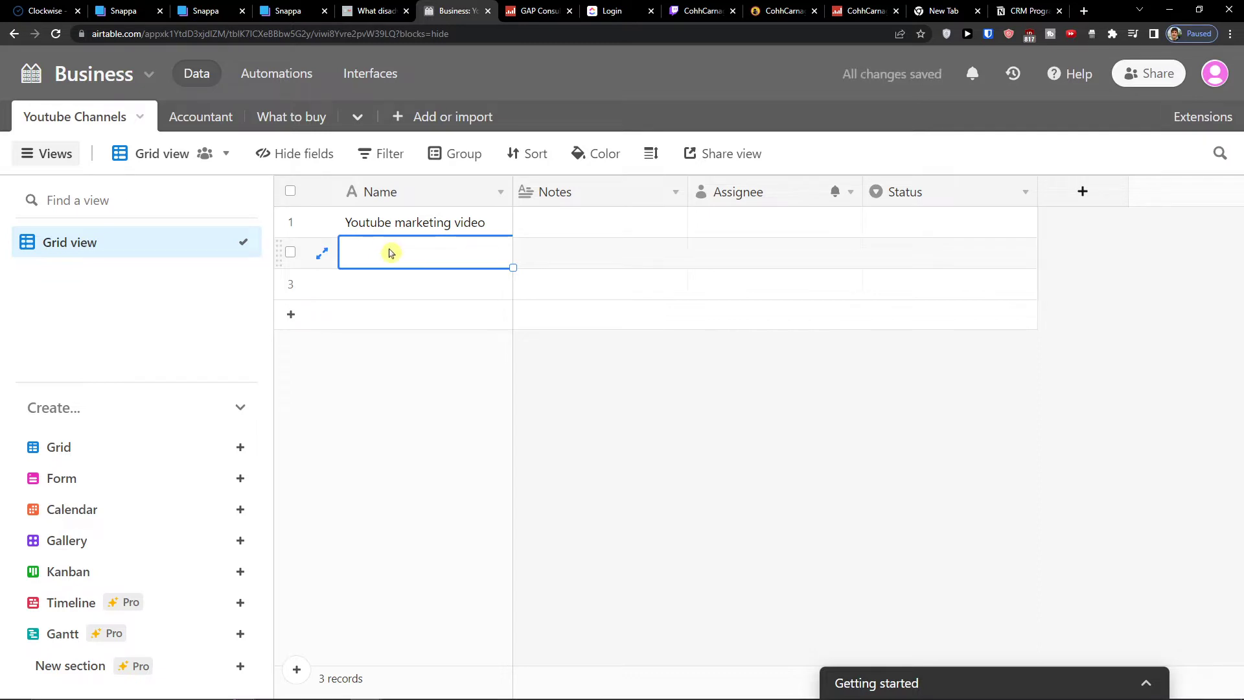
{"action": "left_click", "coordinate": [390, 252]}
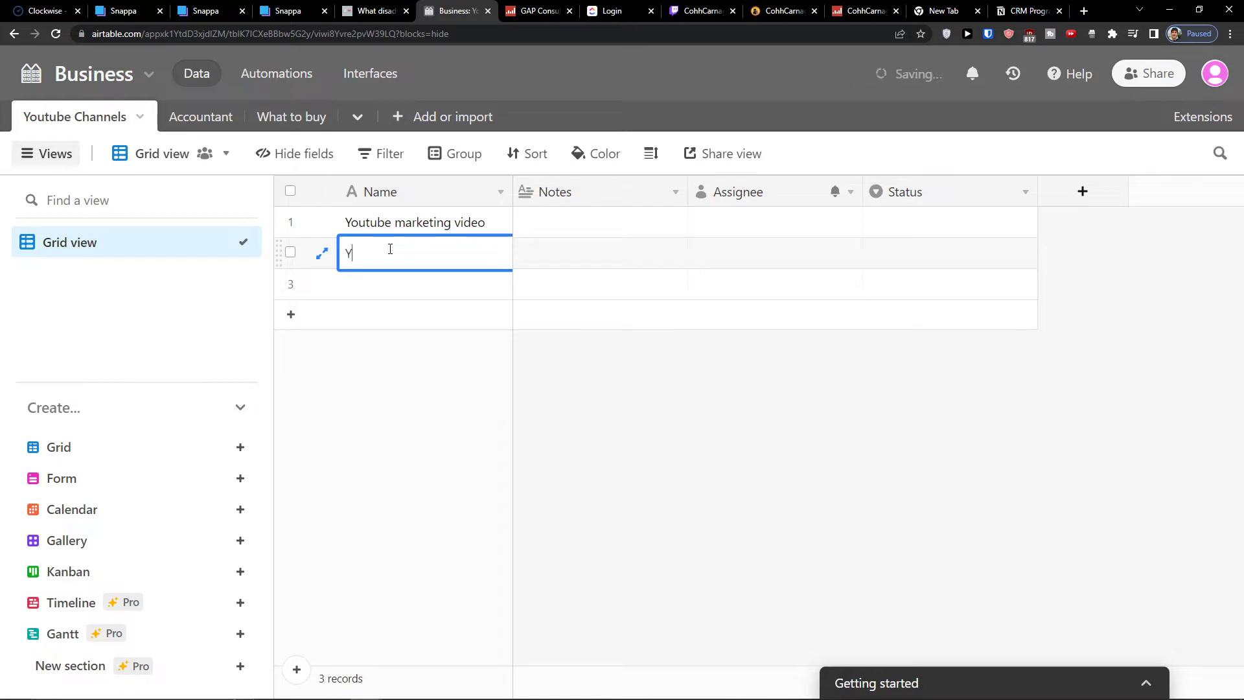
{"action": "key", "text": "Return"}
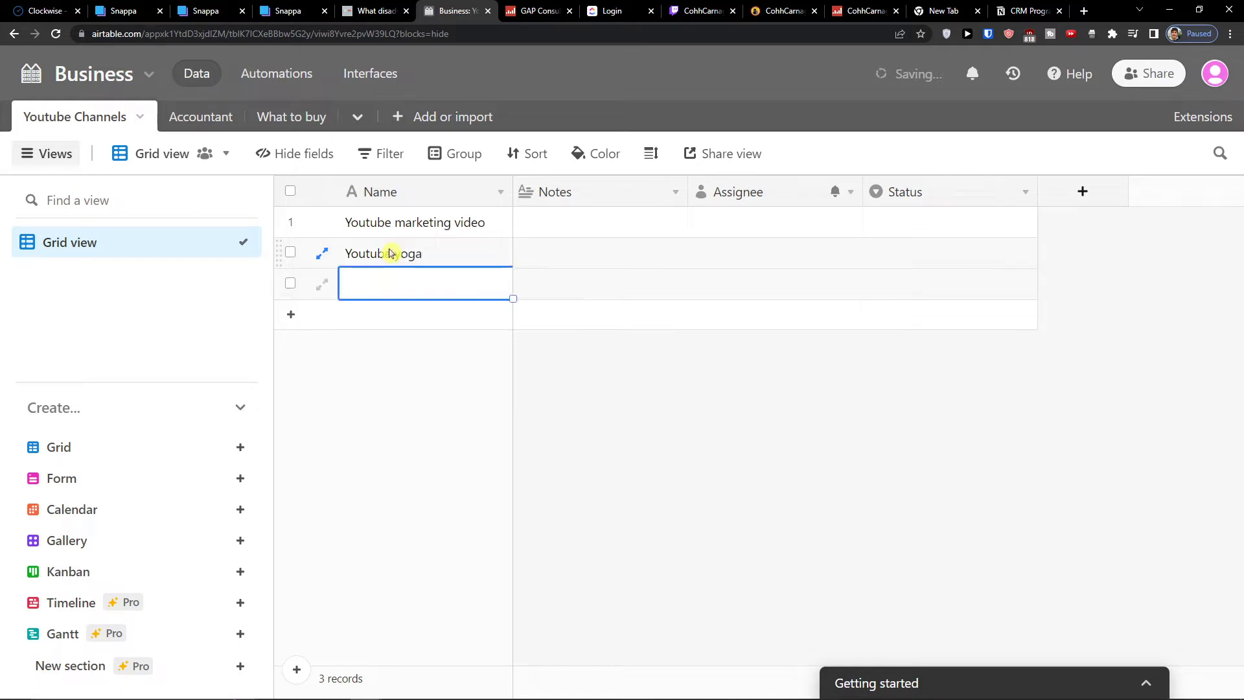
{"action": "type", "text": "Youtube off"}
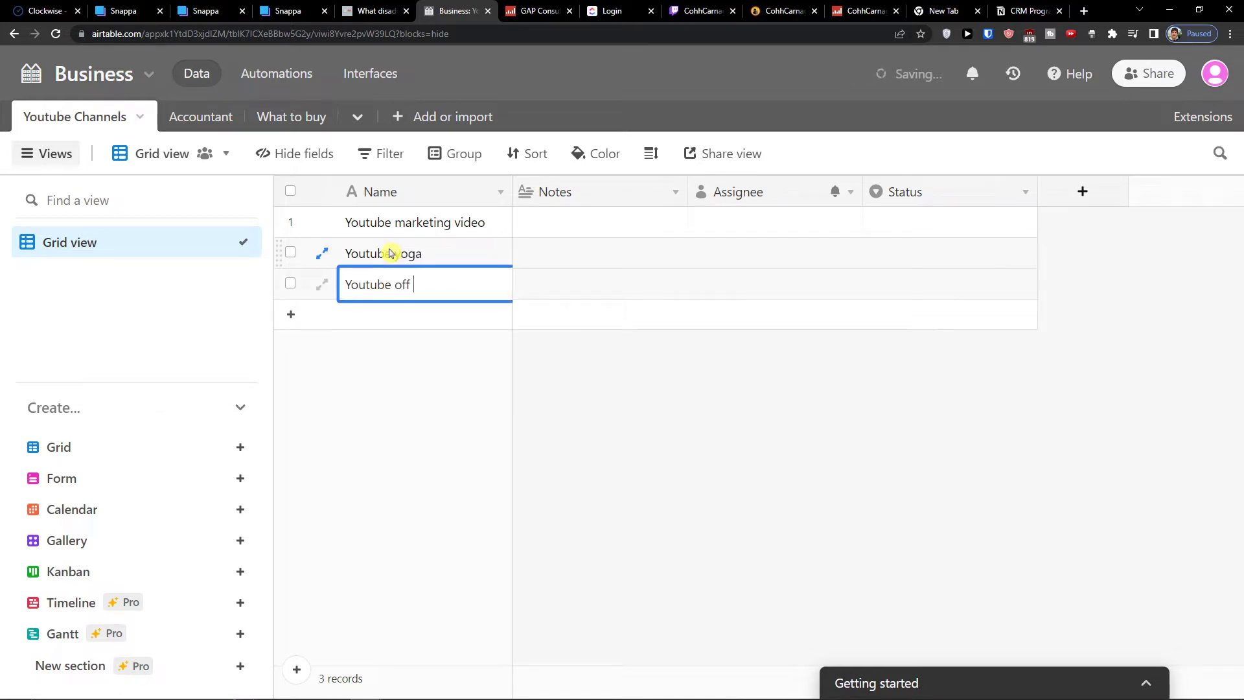
{"action": "type", "text": " grid video"}
{"action": "key", "text": "Return"}
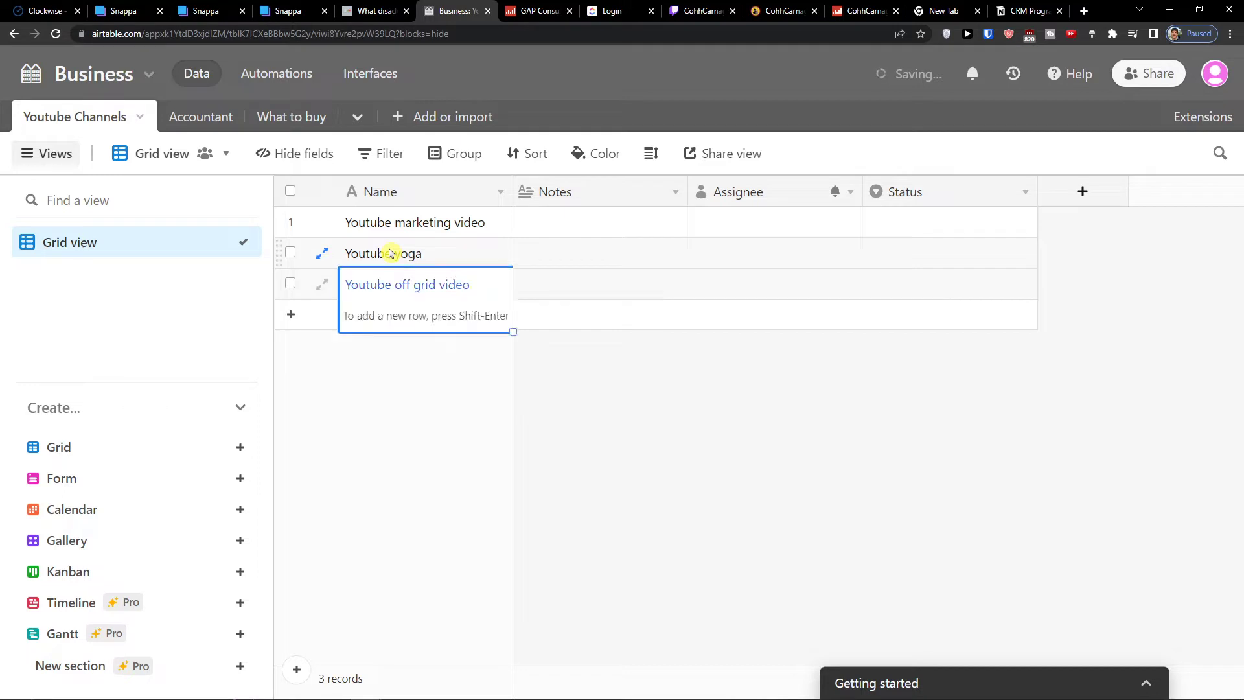
Expand the first record to view its details, then close it
{"action": "left_click", "coordinate": [406, 444]}
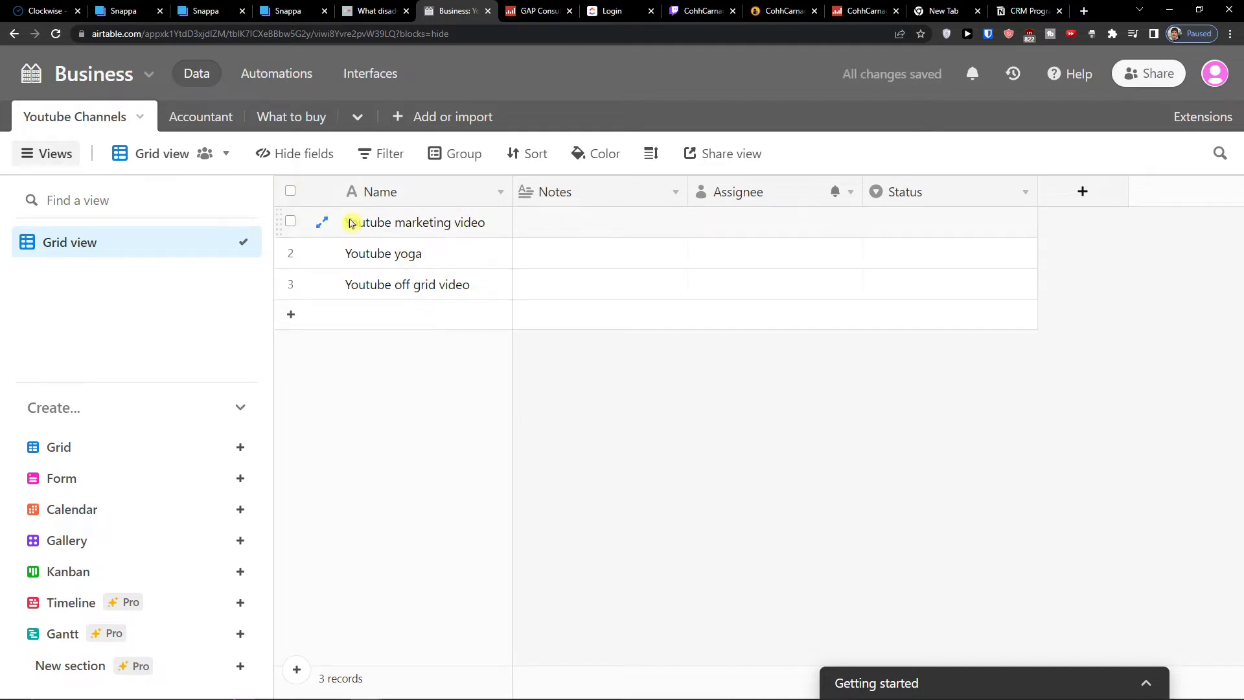
{"action": "left_click", "coordinate": [321, 222]}
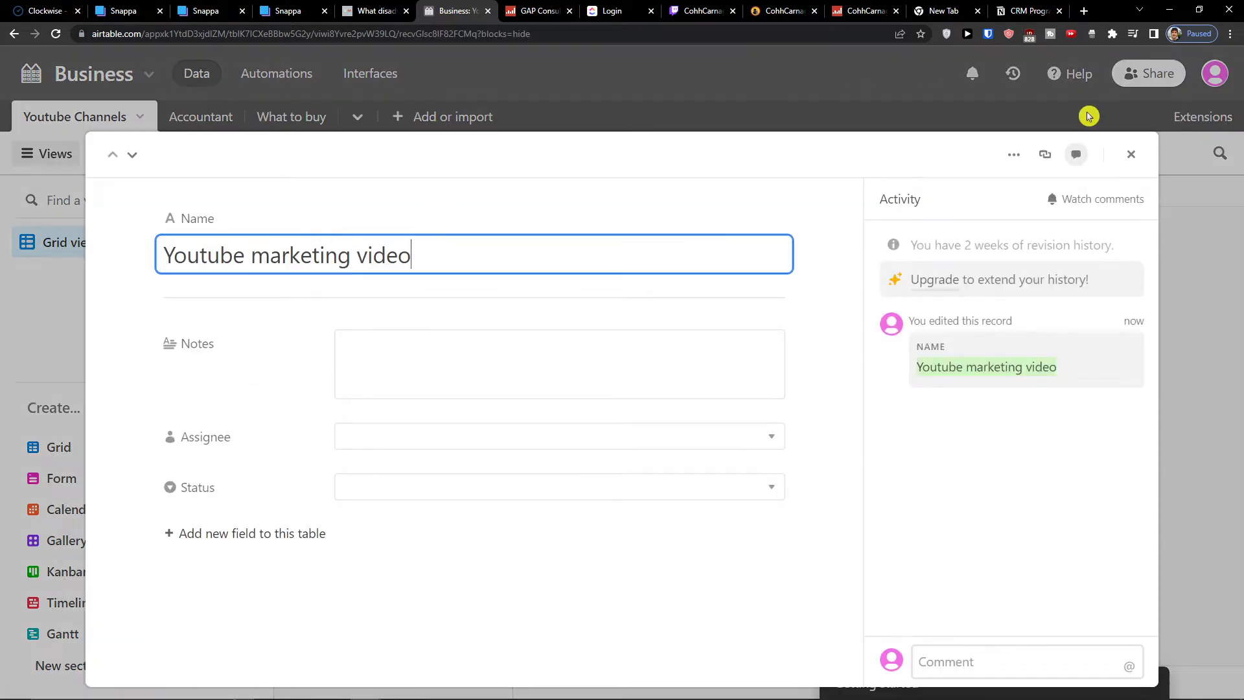
{"action": "left_click", "coordinate": [1130, 156]}
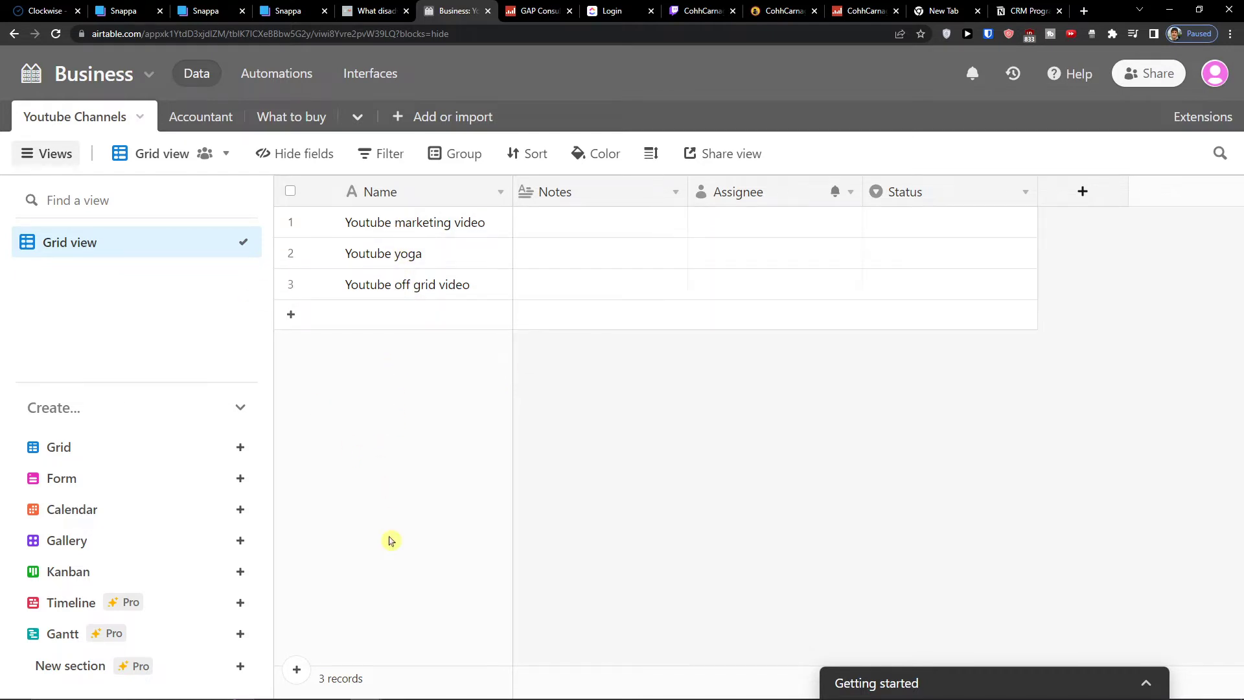
Add an empty table named Youtube Ideas and move it right after Youtube Channels
{"action": "left_click", "coordinate": [412, 115]}
{"action": "left_click", "coordinate": [418, 162]}
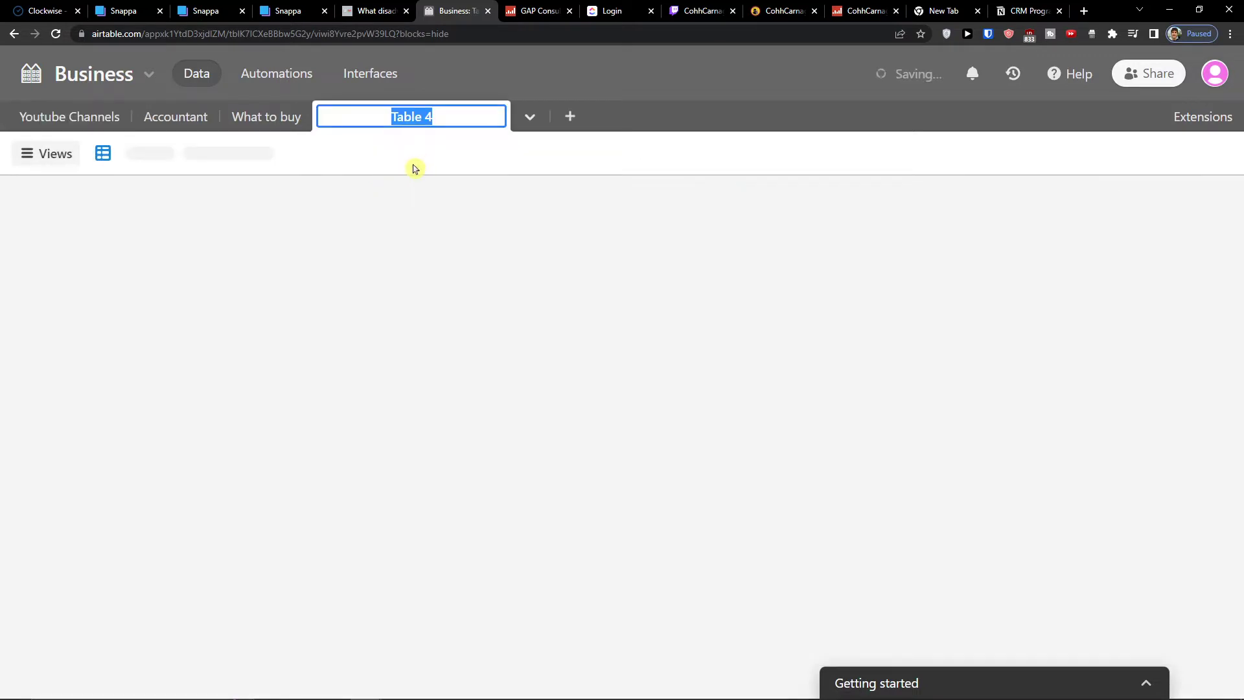
{"action": "type", "text": "Youtube "}
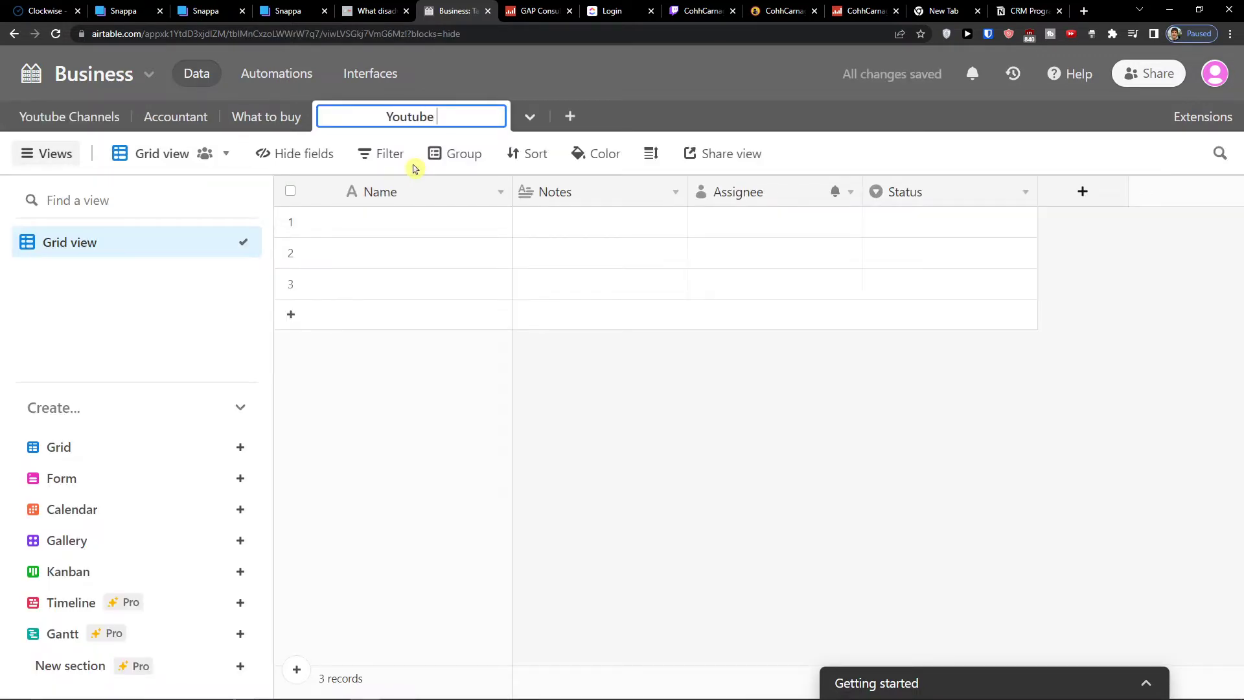
{"action": "type", "text": "Ideas"}
{"action": "key", "text": "Return"}
{"action": "left_click_drag", "start_coordinate": [342, 119], "coordinate": [162, 127]}
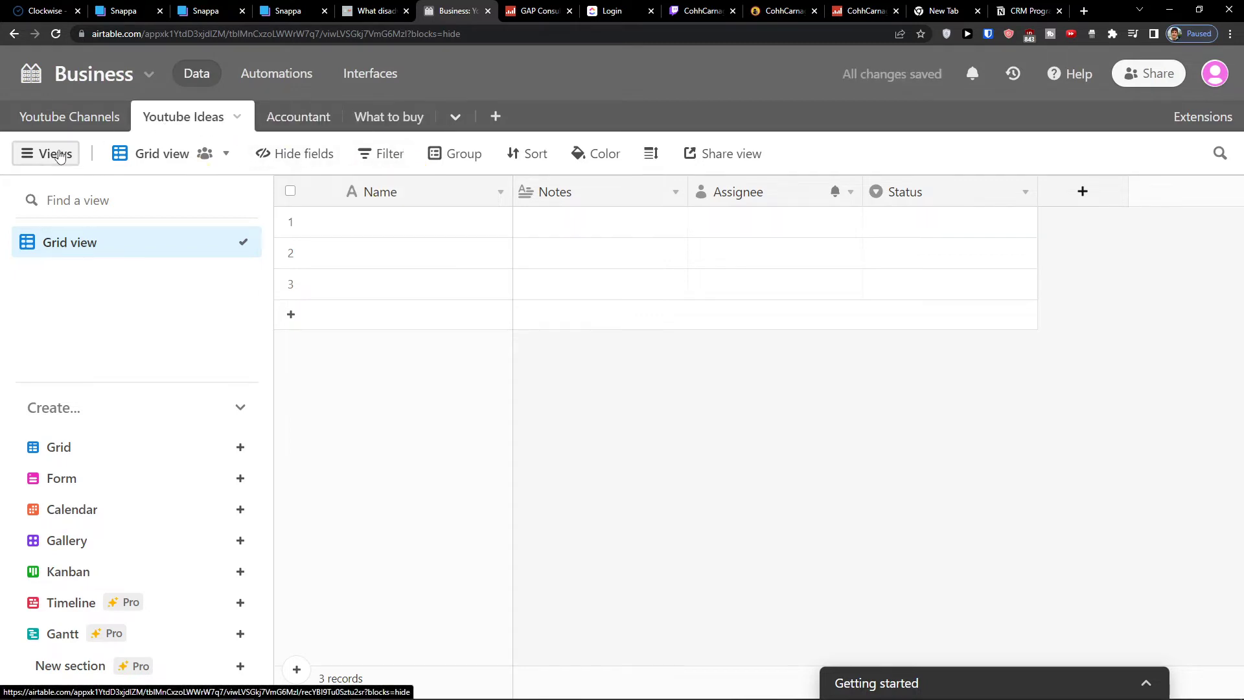
Switch through the Youtube Ideas, Youtube Channels, Accountant and What to buy tables
{"action": "left_click", "coordinate": [61, 126]}
{"action": "left_click", "coordinate": [172, 118]}
{"action": "left_click", "coordinate": [395, 218]}
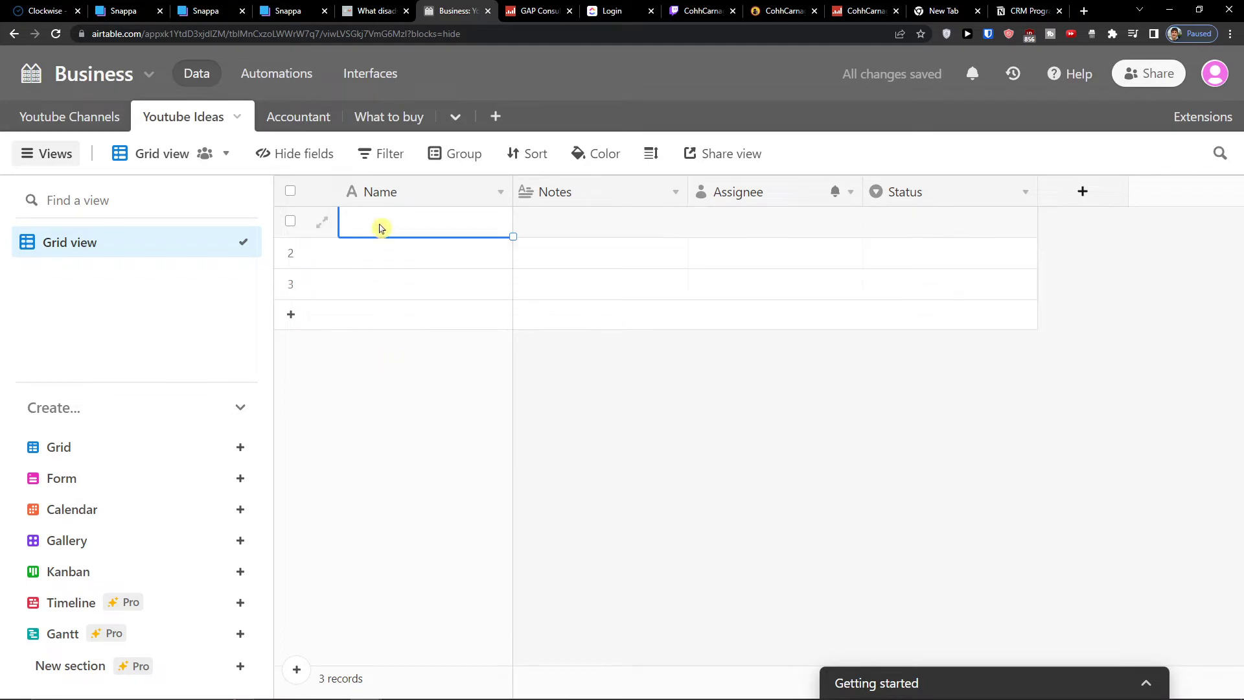
{"action": "left_click", "coordinate": [380, 223]}
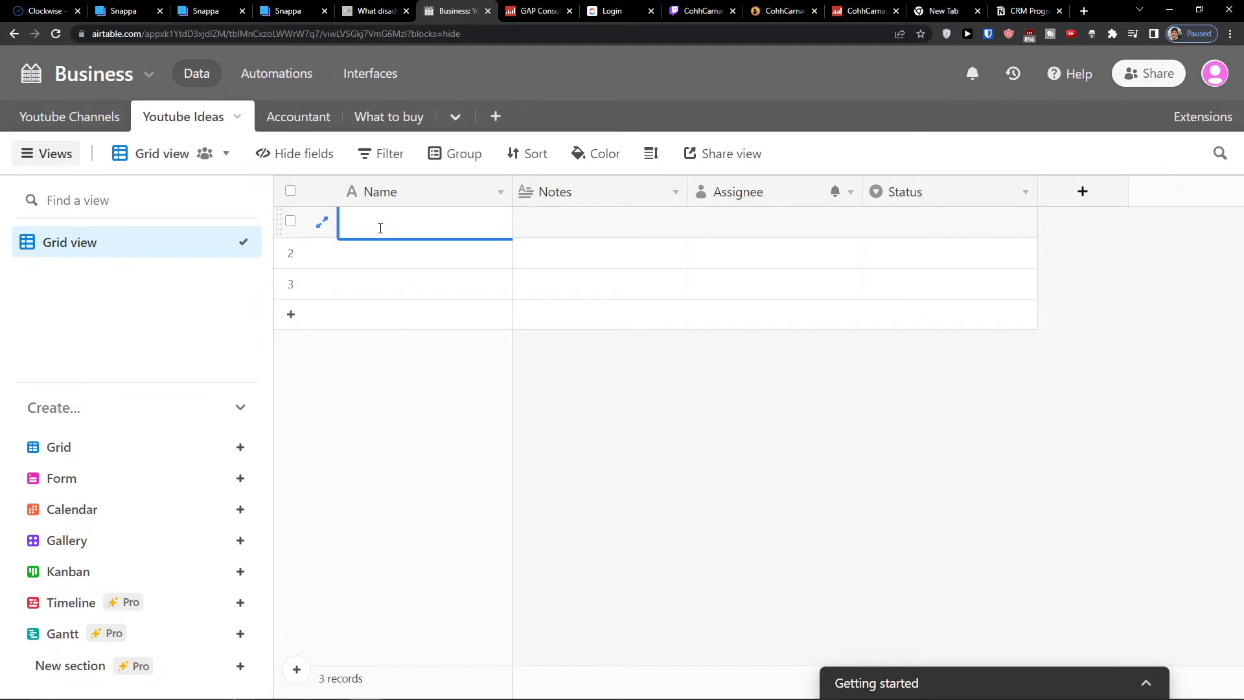
{"action": "left_click", "coordinate": [91, 120]}
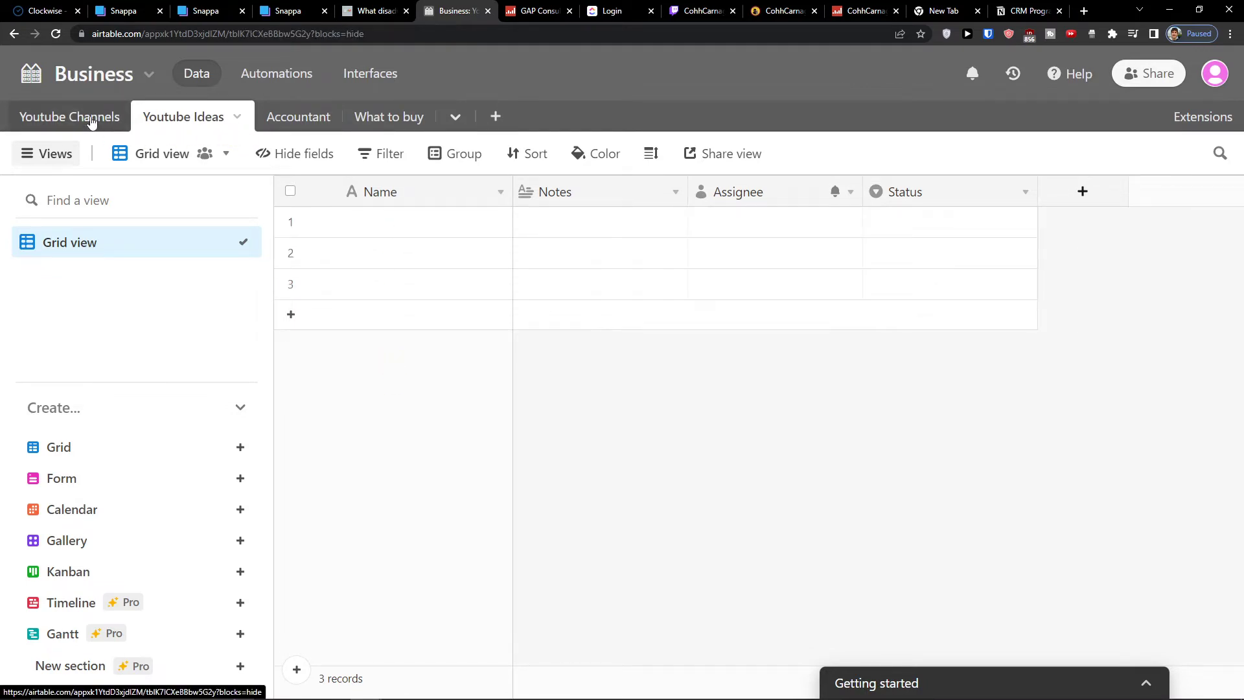
{"action": "left_click", "coordinate": [190, 123]}
{"action": "left_click", "coordinate": [277, 127]}
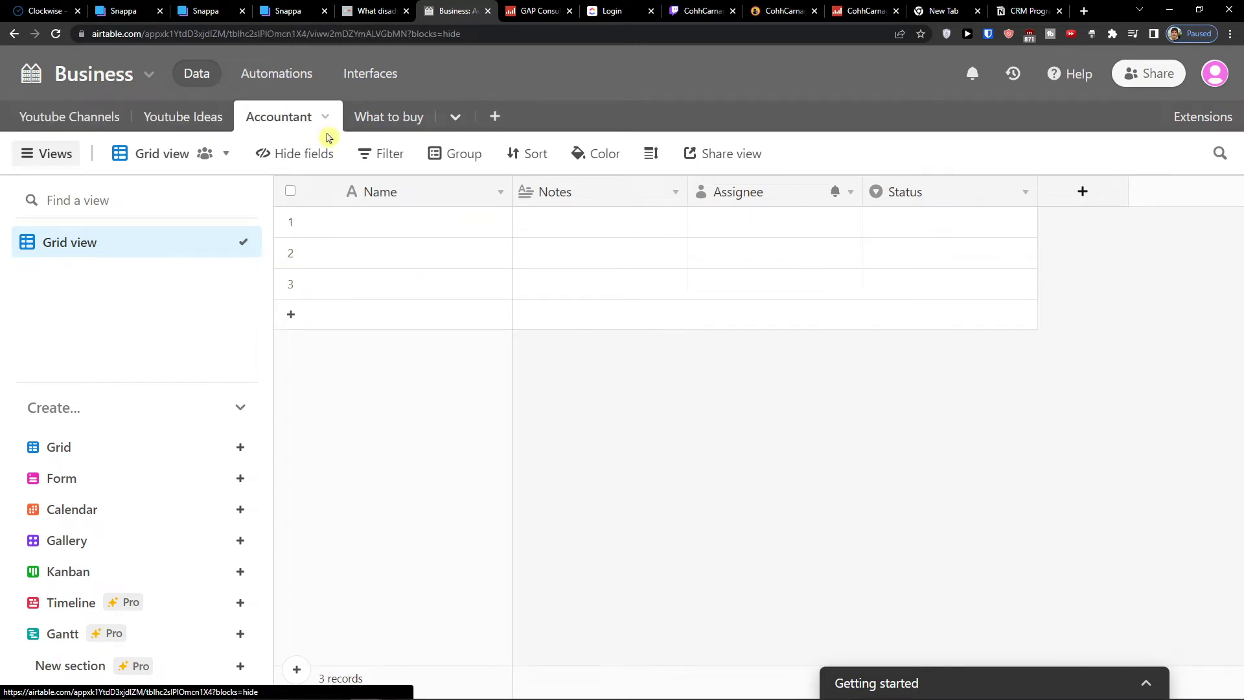
{"action": "left_click", "coordinate": [362, 121]}
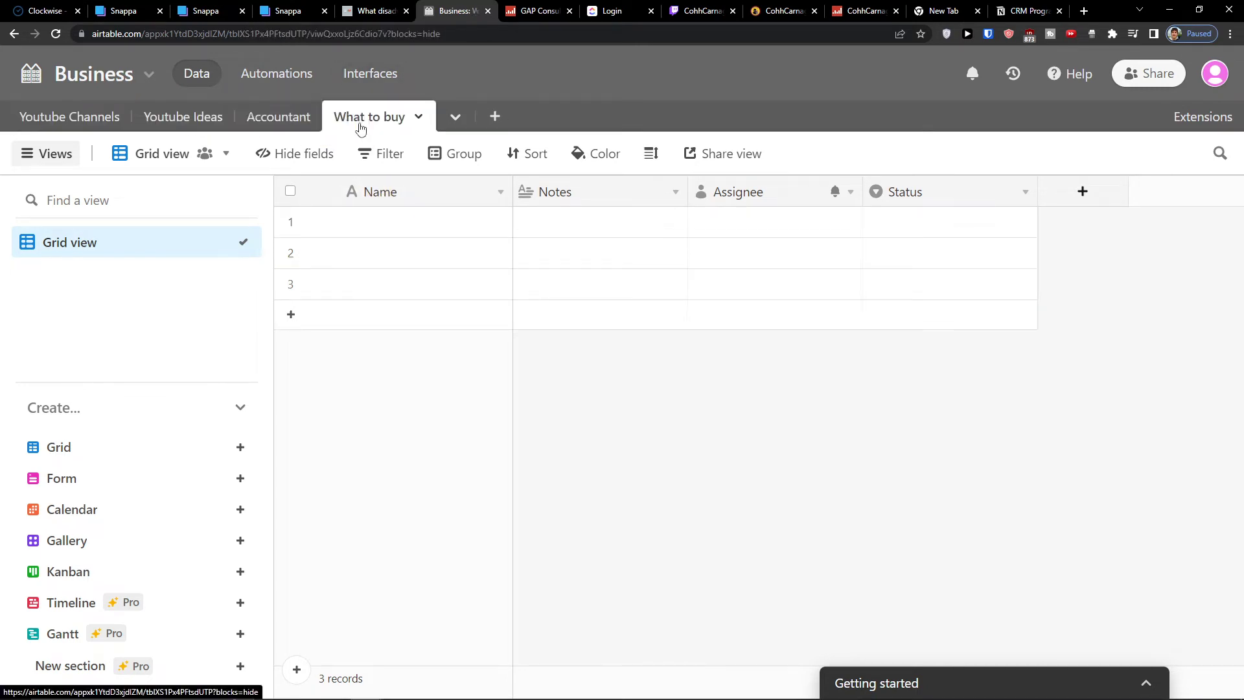
{"action": "left_click", "coordinate": [83, 119]}
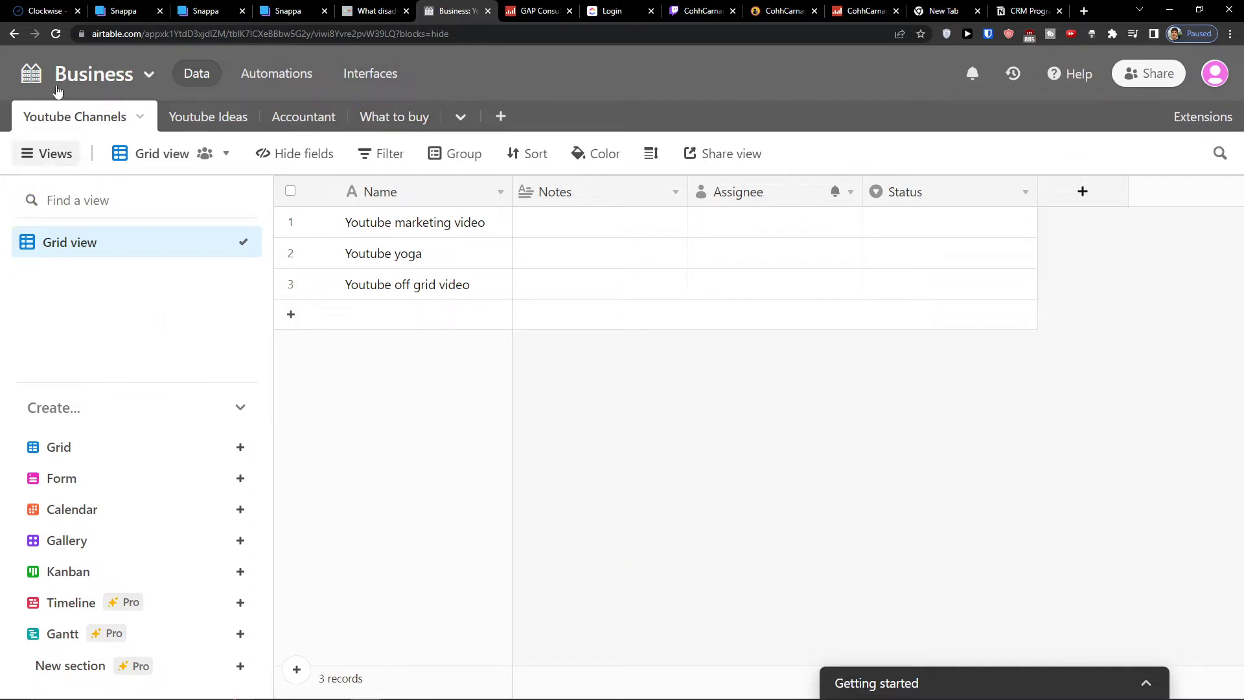
Return to the home page and delete the company workspace that contains the Business base
{"action": "left_click", "coordinate": [14, 35]}
{"action": "left_click", "coordinate": [14, 34]}
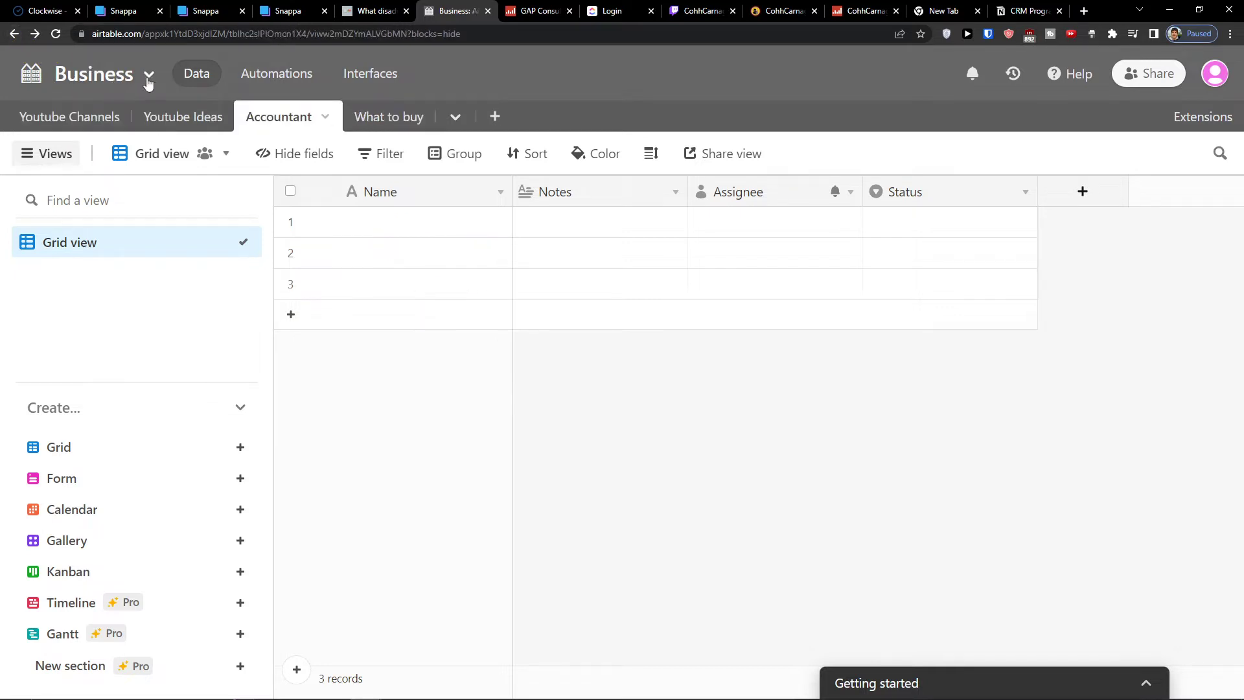
{"action": "left_click", "coordinate": [31, 73]}
{"action": "left_click", "coordinate": [665, 396]}
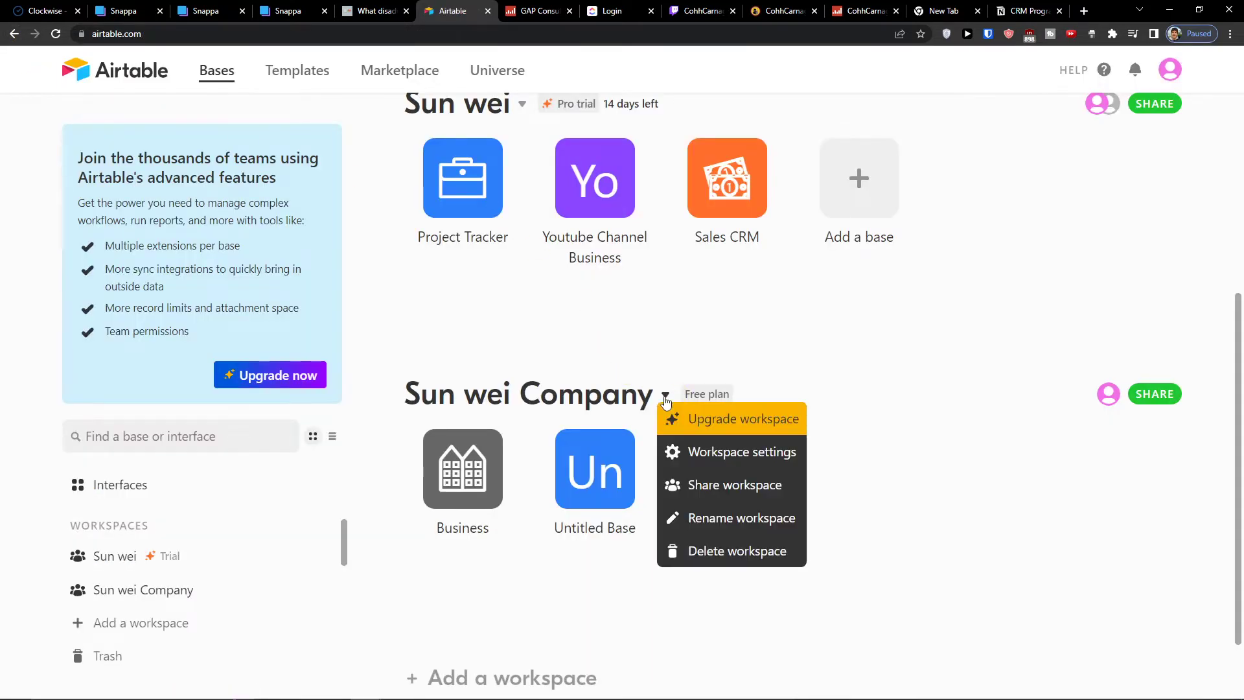
{"action": "left_click", "coordinate": [728, 550]}
{"action": "left_click", "coordinate": [519, 558]}
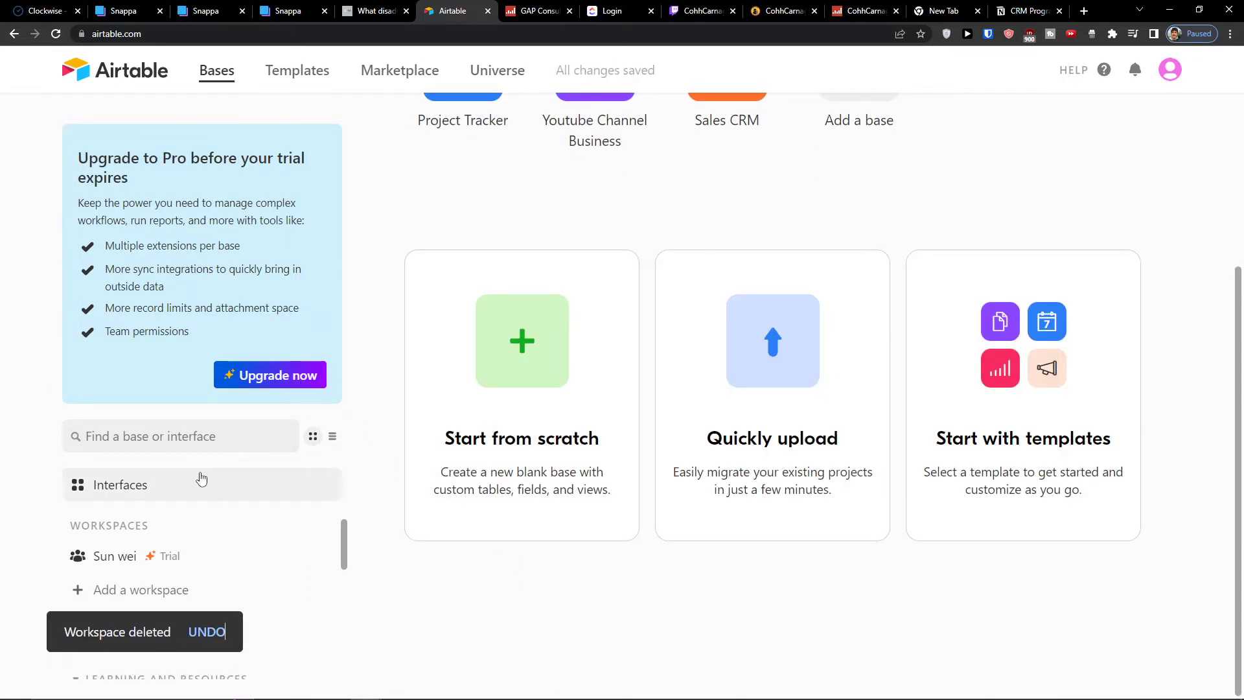
Create a new workspace and name it with the account owner's name followed by company
{"action": "left_click", "coordinate": [162, 587]}
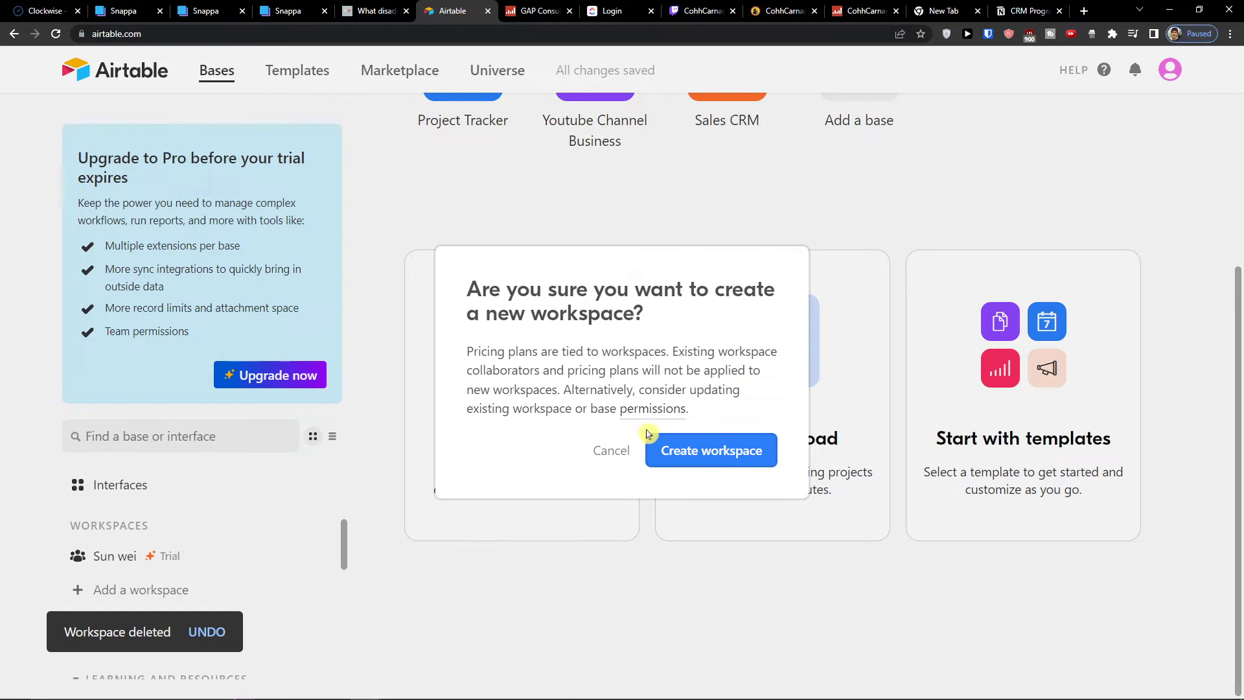
{"action": "left_click", "coordinate": [648, 434]}
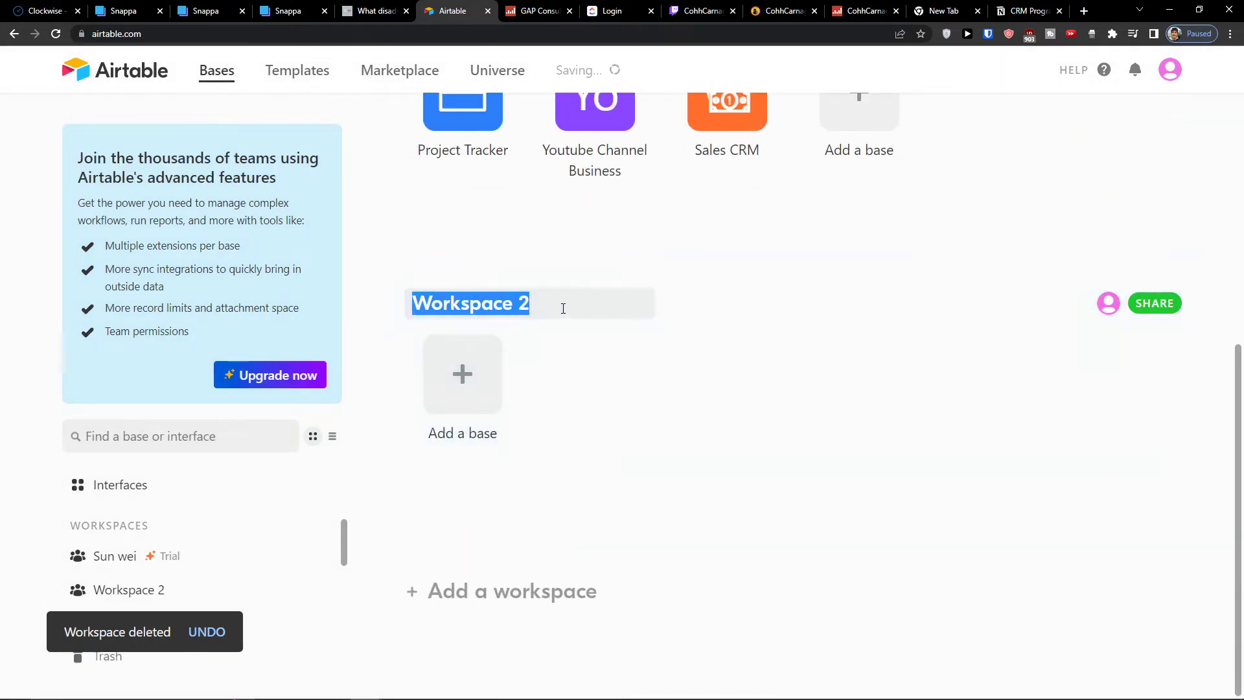
{"action": "type", "text": "Sun "}
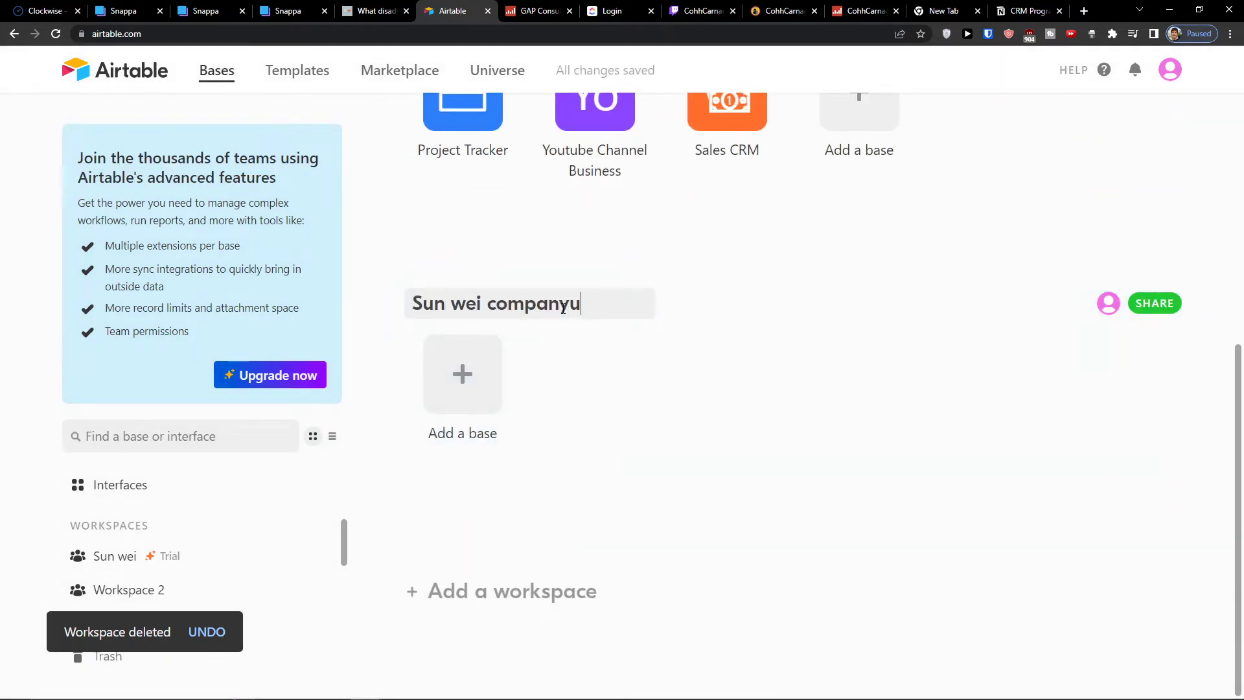
{"action": "type", "text": "wei companyu"}
{"action": "key", "text": "BackSpace"}
{"action": "key", "text": "Return"}
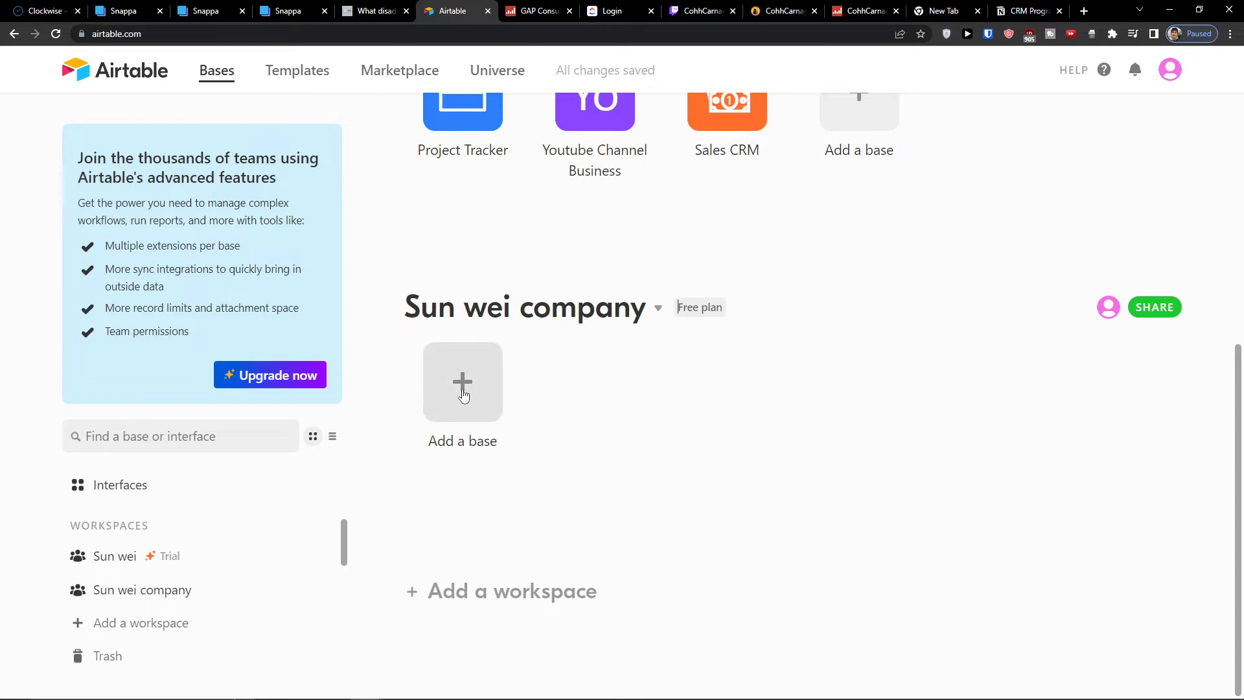
Add a base to the new workspace and rename it Youtube Marketing Channel
{"action": "left_click", "coordinate": [463, 395]}
{"action": "left_click", "coordinate": [26, 37]}
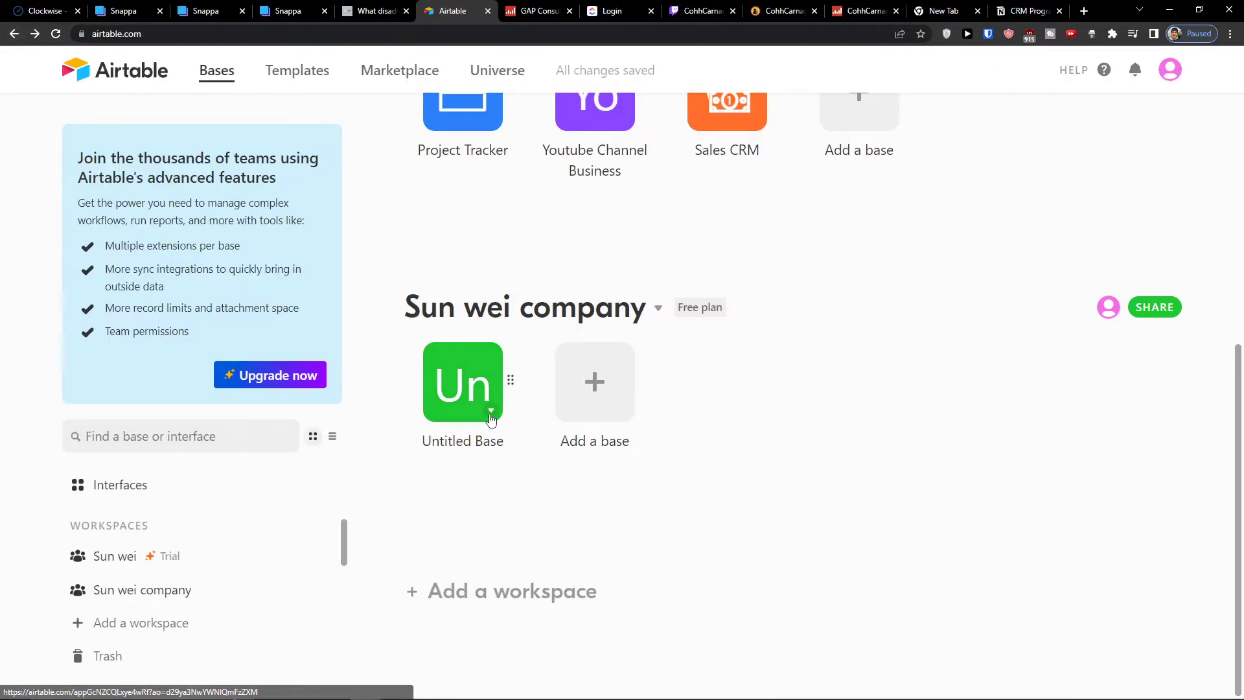
{"action": "left_click", "coordinate": [490, 410]}
{"action": "triple_click", "coordinate": [313, 452]}
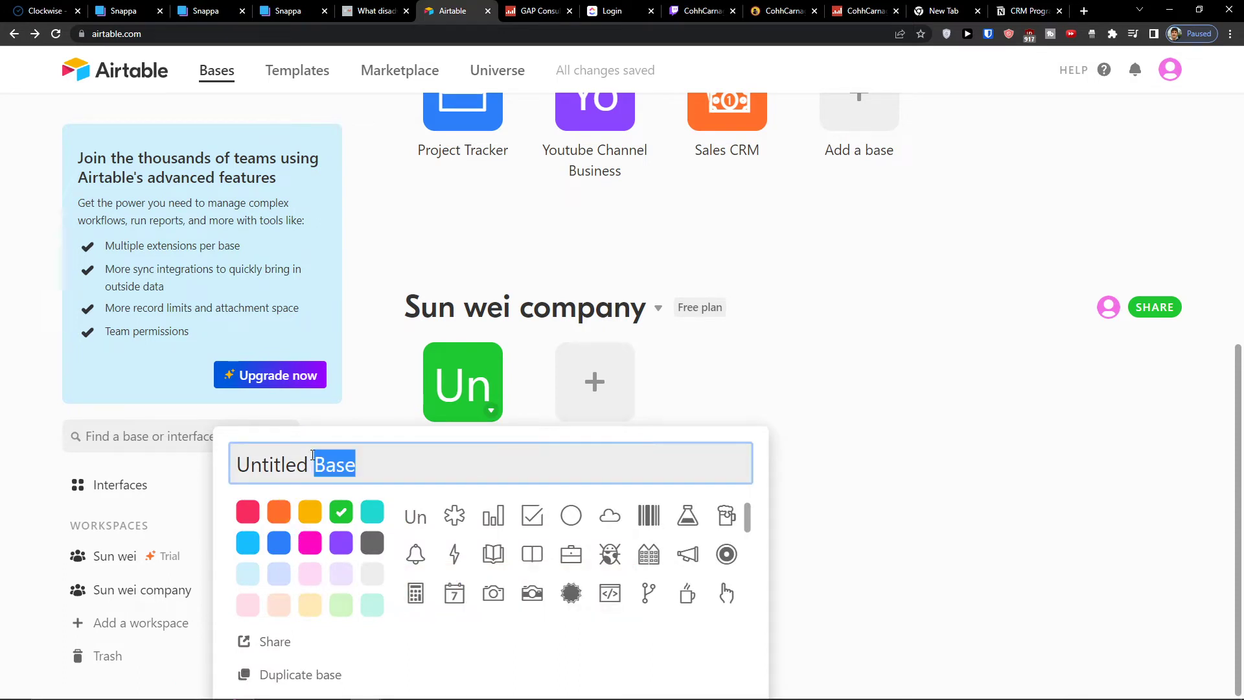
{"action": "type", "text": "Y"}
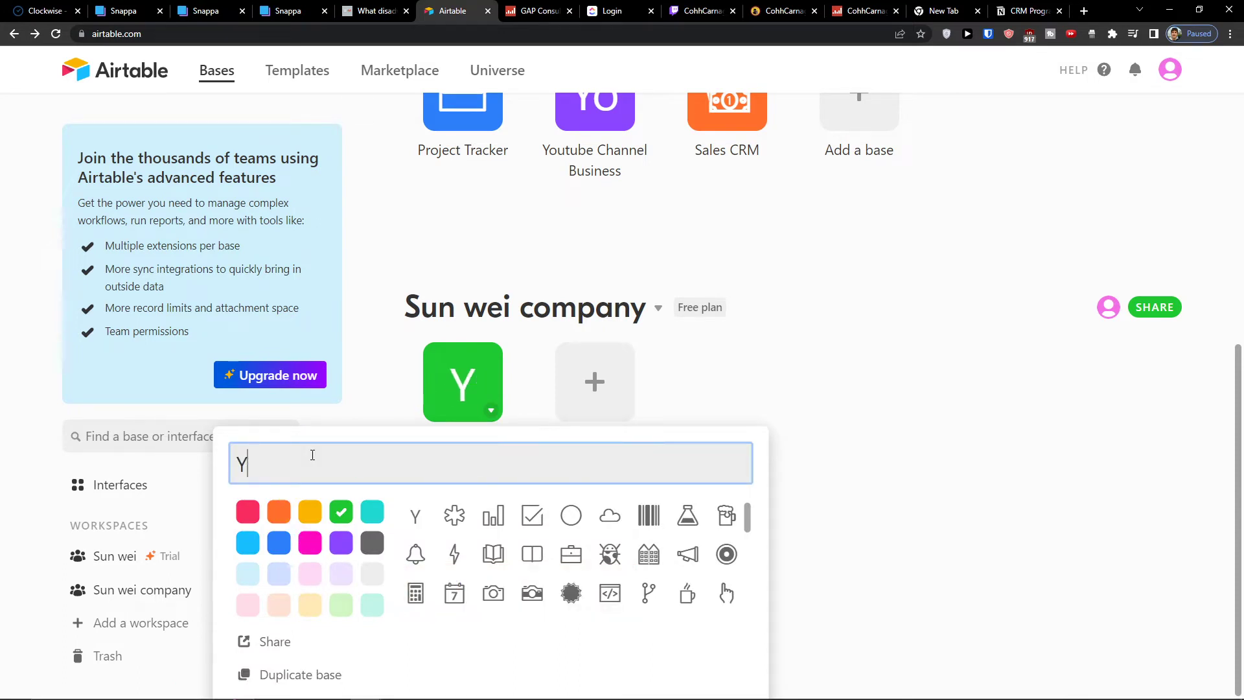
{"action": "type", "text": "outube Marketing Channel"}
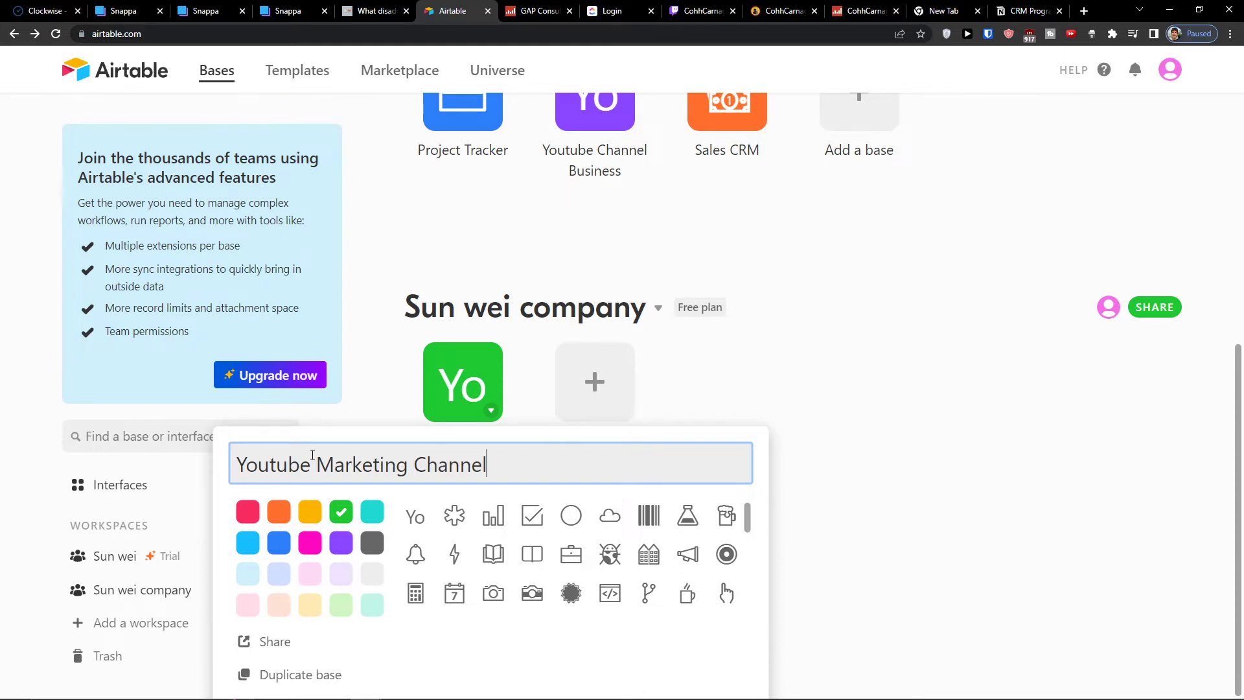
{"action": "key", "text": "Return"}
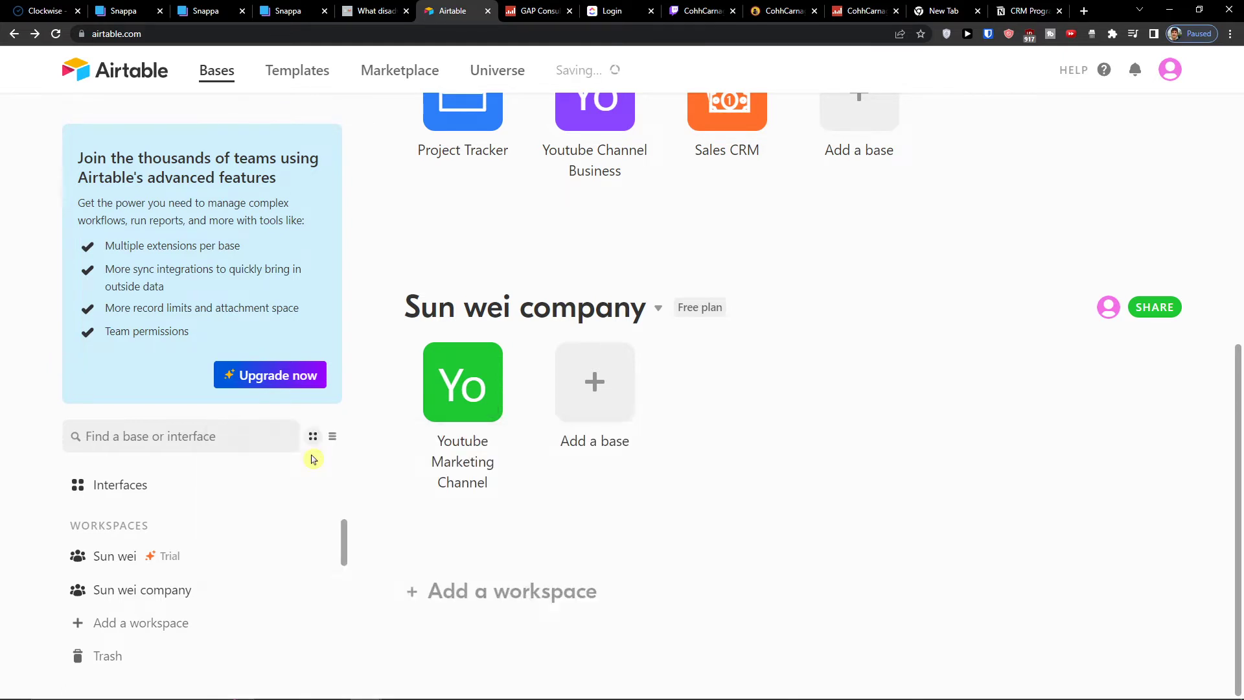
Add a base to the company workspace and name it Accountancy, then return home
{"action": "left_click", "coordinate": [596, 423]}
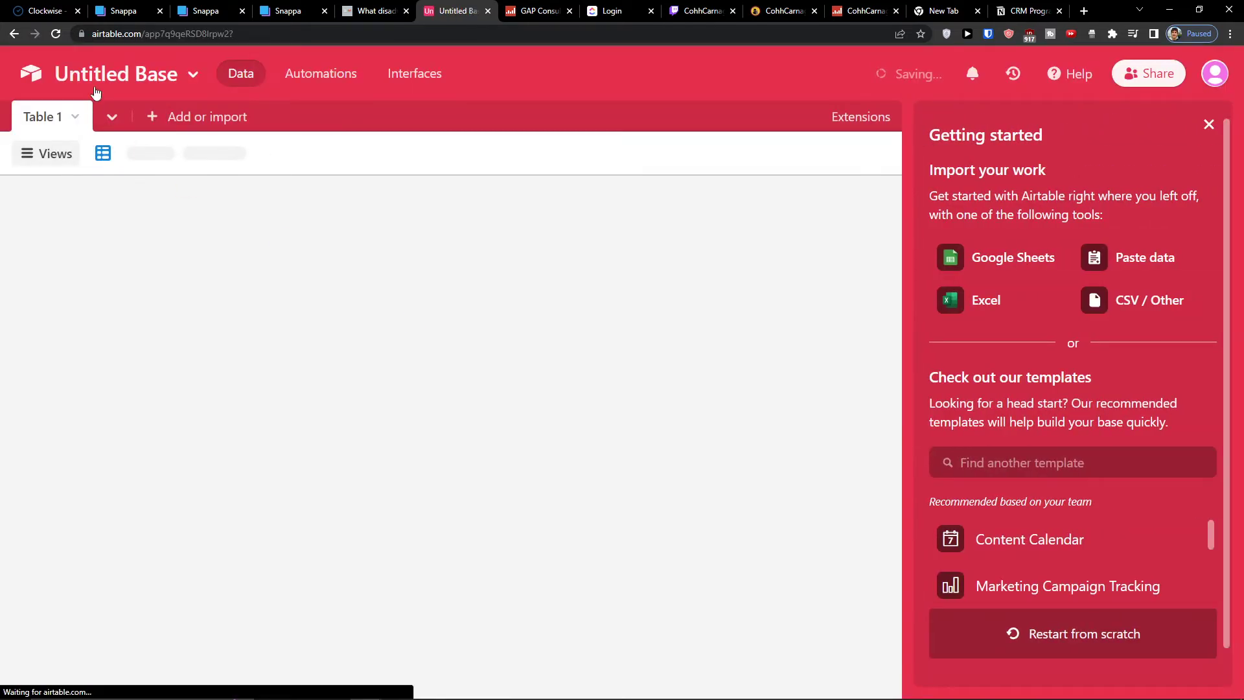
{"action": "left_click", "coordinate": [97, 76]}
{"action": "double_click", "coordinate": [95, 140]}
{"action": "triple_click", "coordinate": [93, 141]}
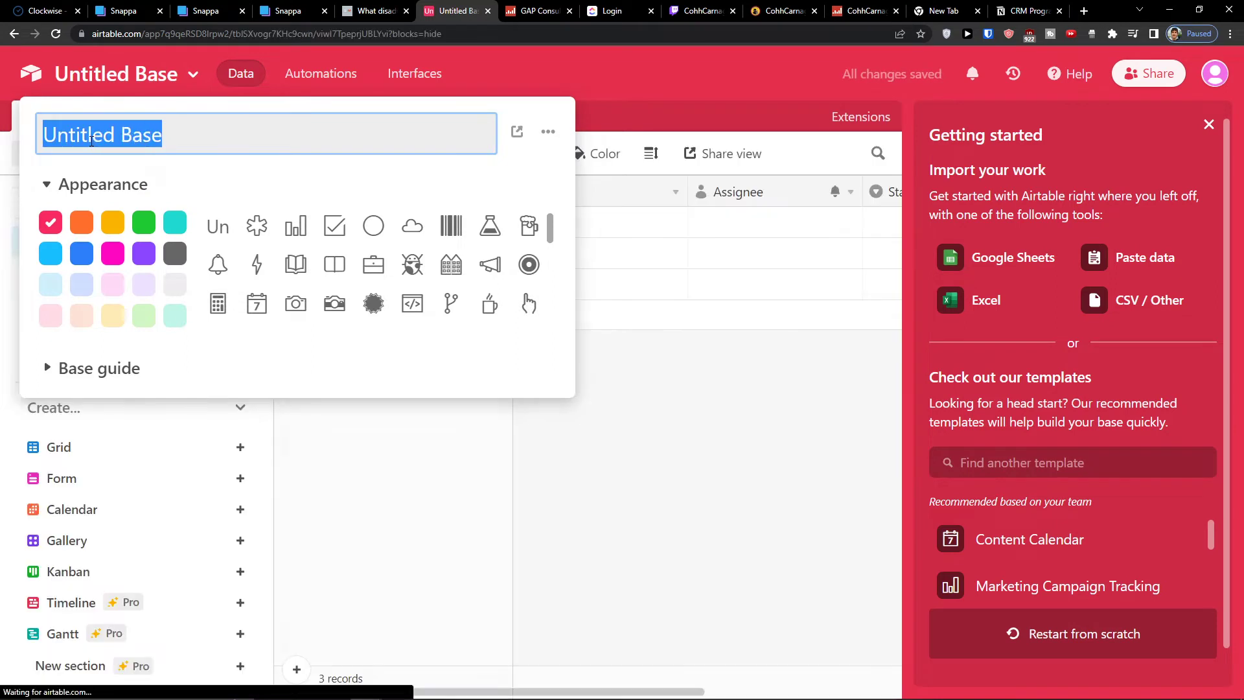
{"action": "type", "text": "AC"}
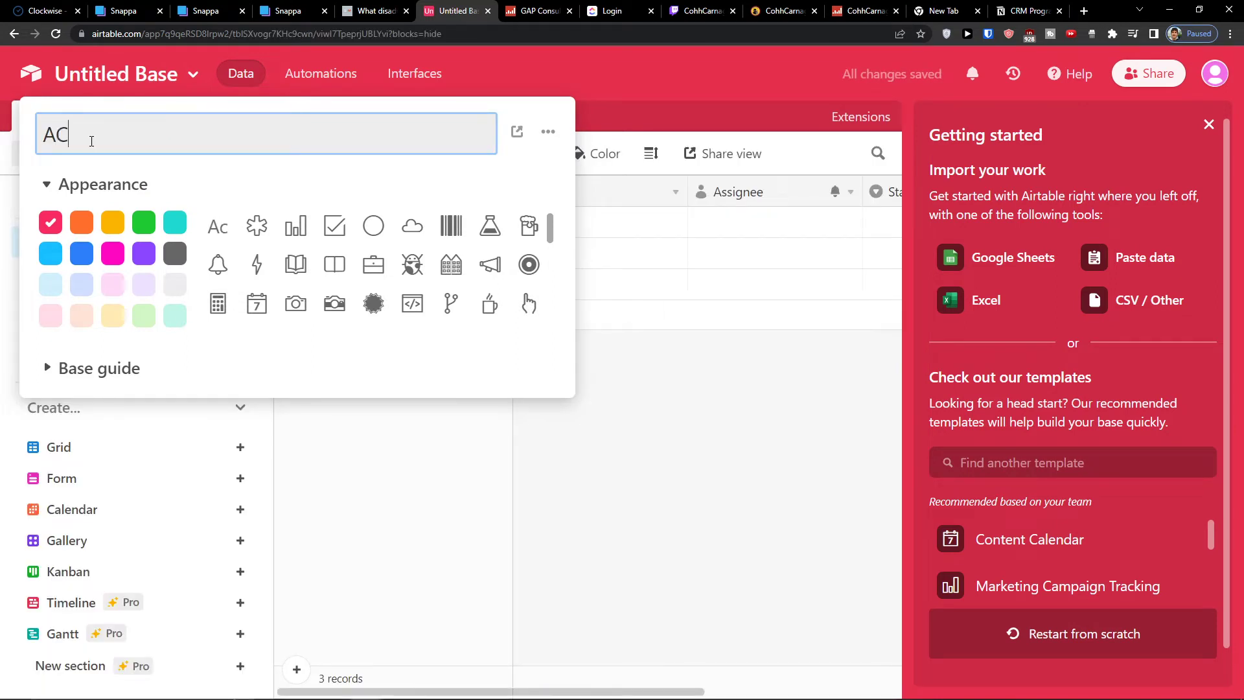
{"action": "key", "text": "BackSpace"}
{"action": "type", "text": "ccountancy"}
{"action": "key", "text": "Return"}
{"action": "left_click", "coordinate": [31, 73]}
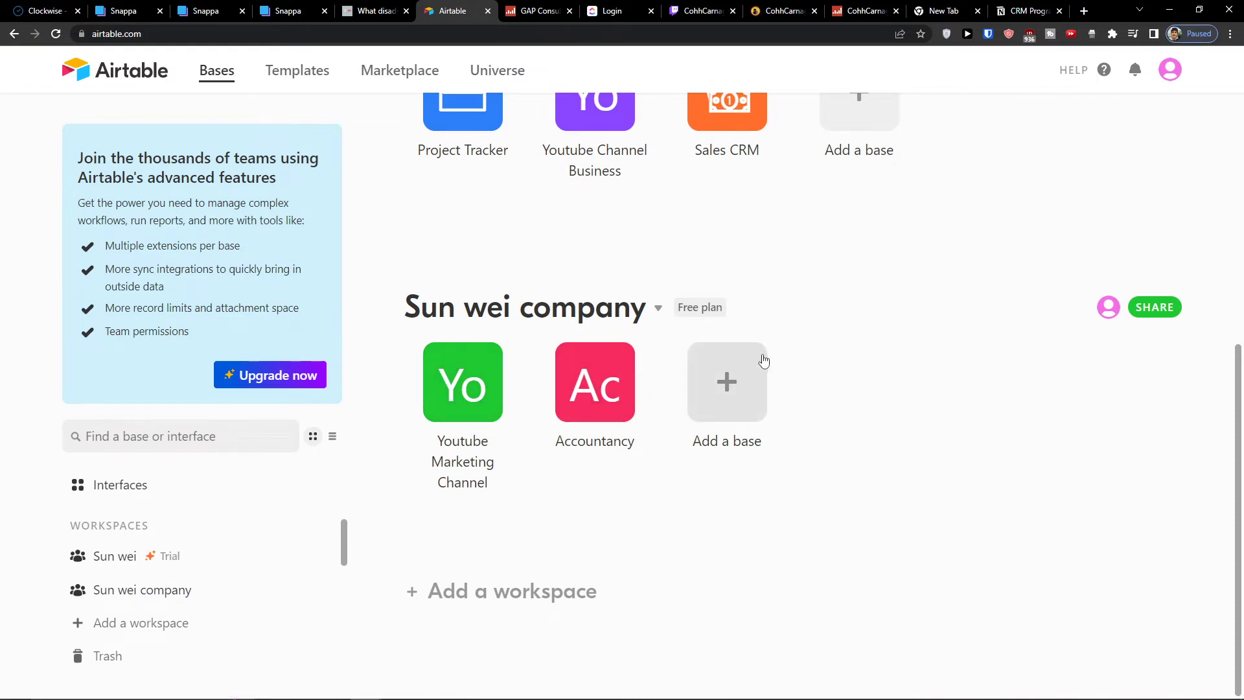
Add another base to the company workspace and name it Revenue reports and my income
{"action": "scroll", "coordinate": [694, 353], "scroll_direction": "up", "scroll_amount": 1}
{"action": "scroll", "coordinate": [622, 391], "scroll_direction": "down", "scroll_amount": 1}
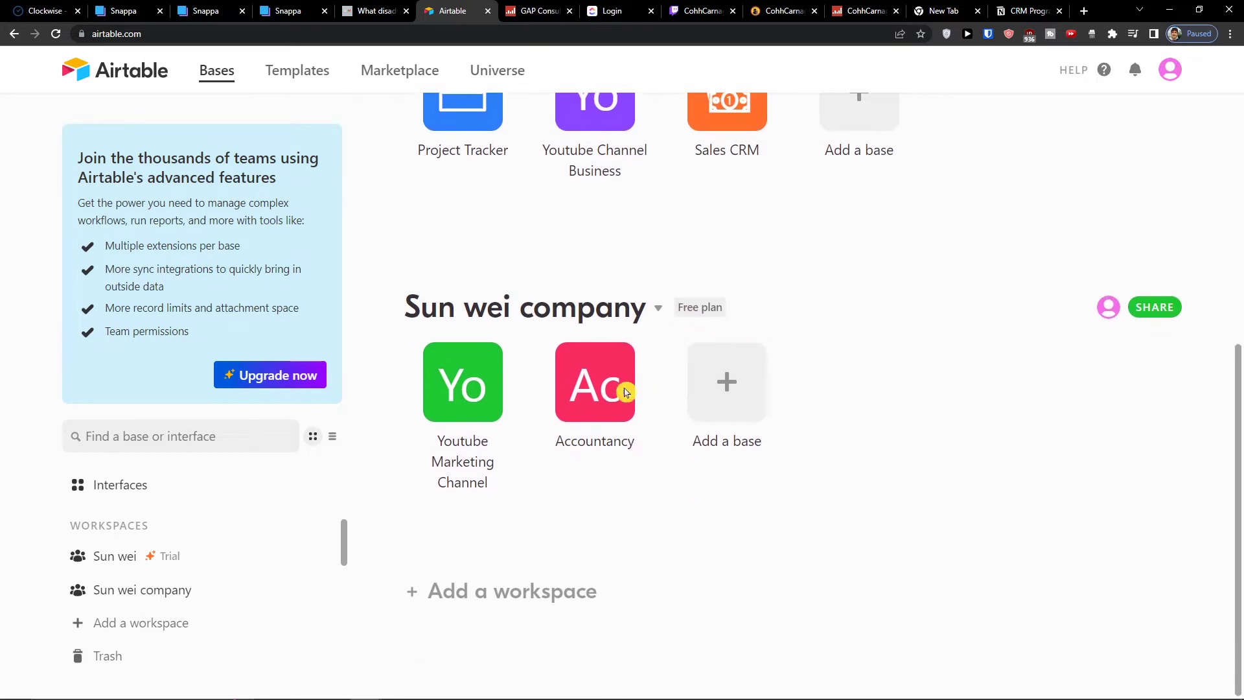
{"action": "left_click", "coordinate": [734, 389]}
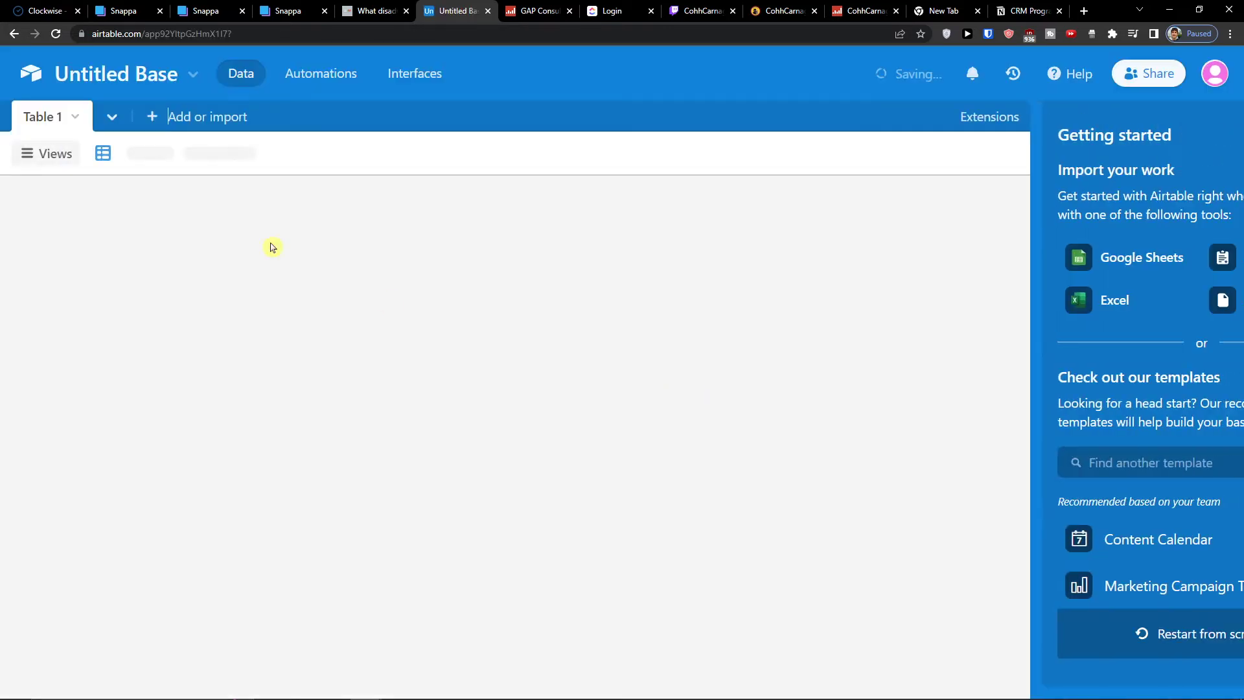
{"action": "left_click", "coordinate": [192, 76]}
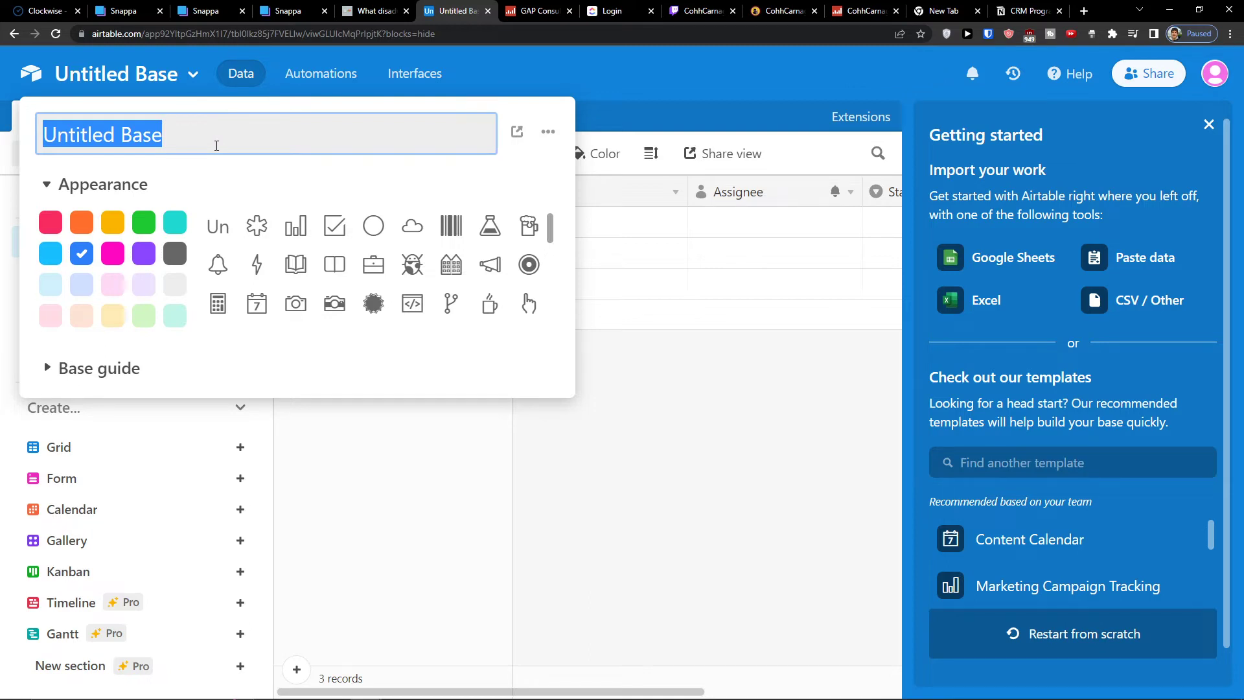
{"action": "type", "text": "&t"}
{"action": "key", "text": "BackSpace"}
{"action": "key", "text": "BackSpace"}
{"action": "type", "text": "R"}
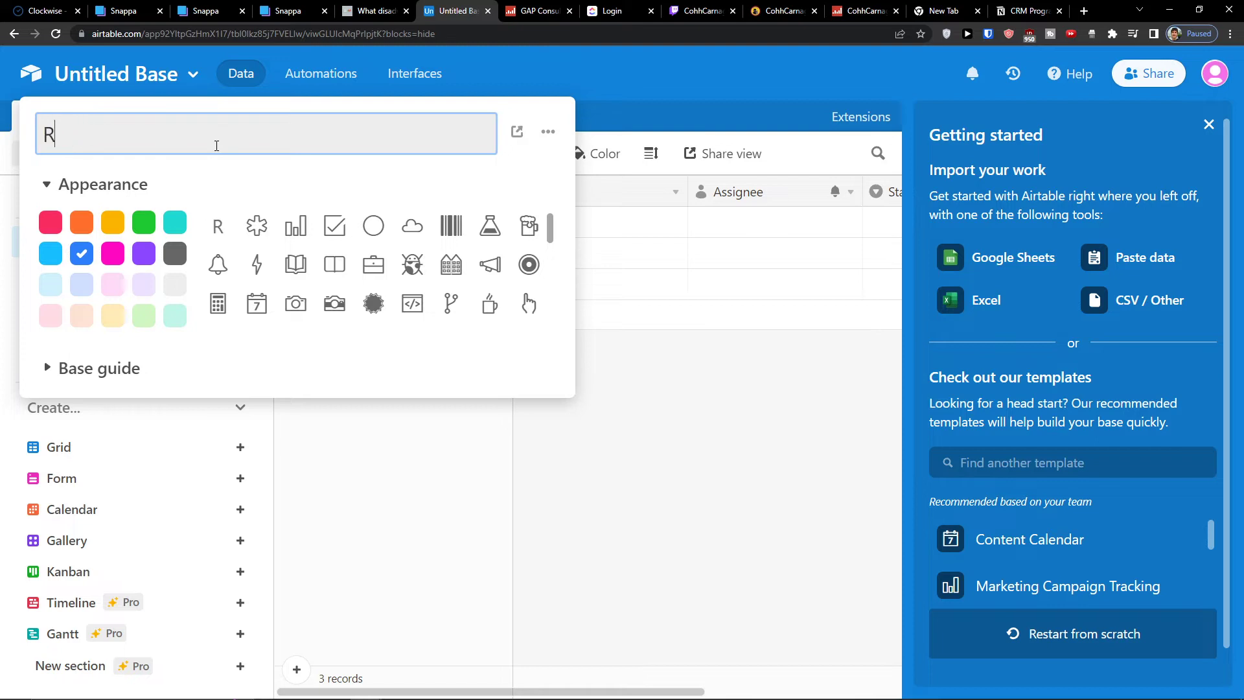
{"action": "type", "text": "evenue repor"}
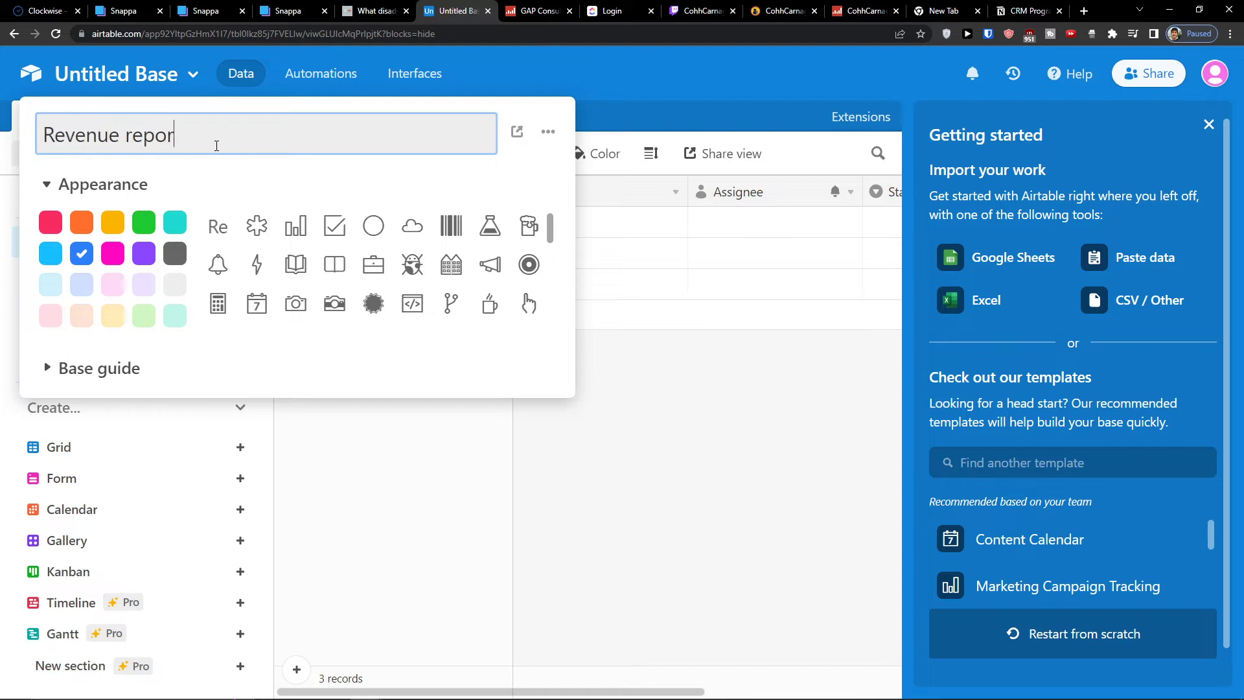
{"action": "type", "text": "ts and my income"}
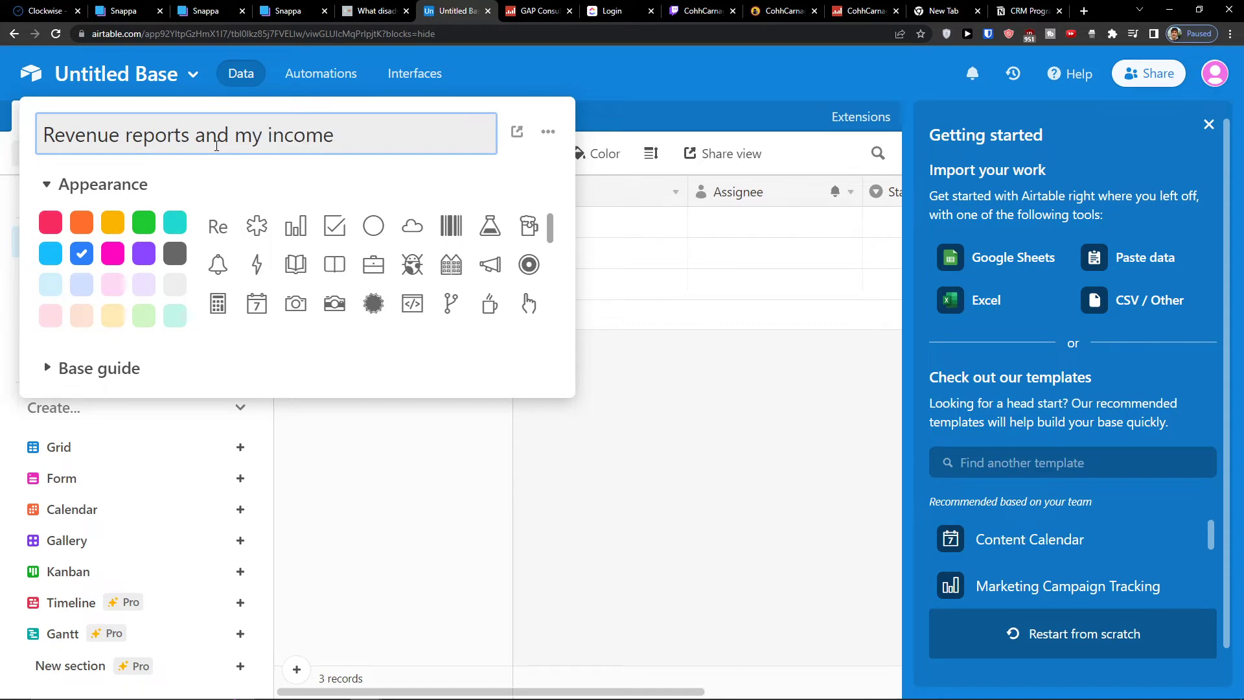
{"action": "key", "text": "Return"}
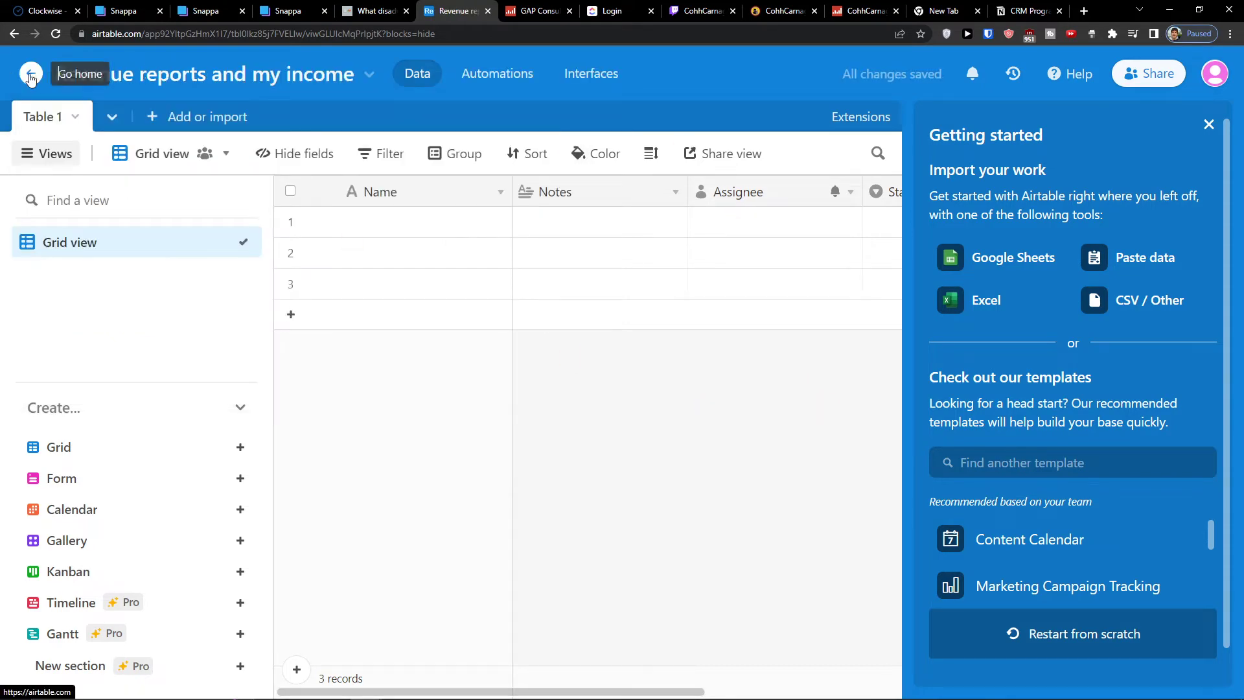
{"action": "left_click", "coordinate": [31, 76]}
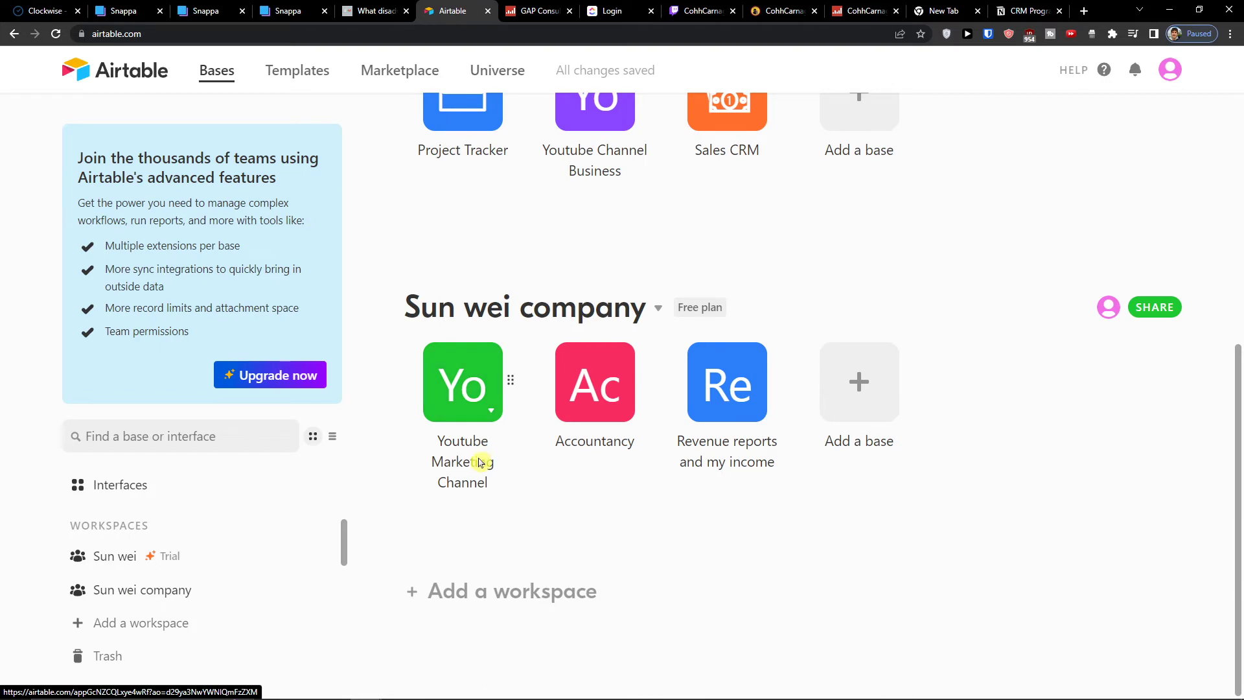
Open the Youtube Marketing Channel base and rename its first table to do
{"action": "left_click", "coordinate": [455, 397]}
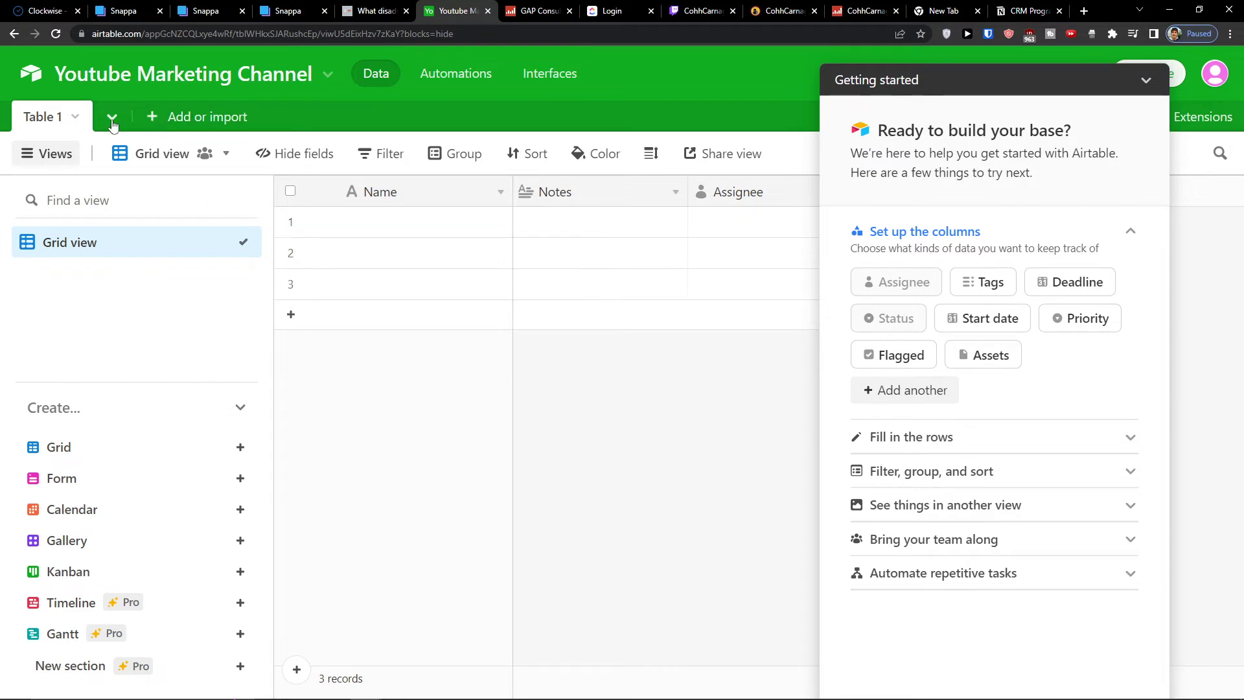
{"action": "left_click", "coordinate": [73, 118]}
{"action": "left_click", "coordinate": [69, 203]}
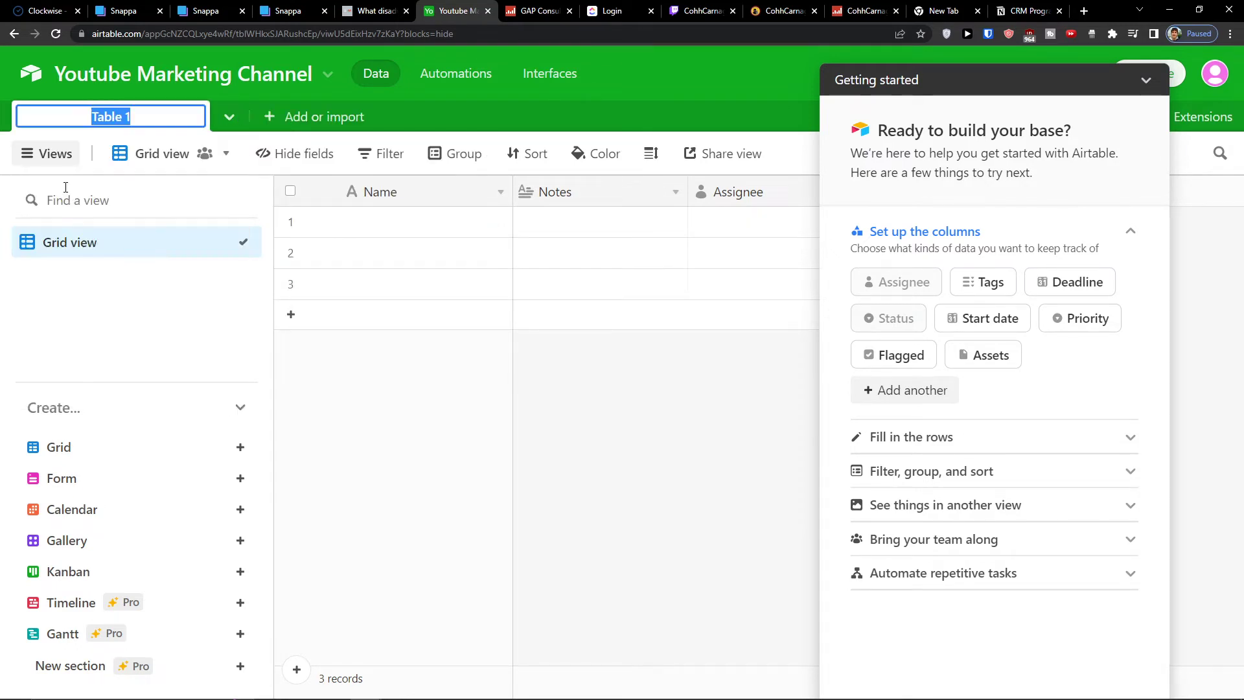
{"action": "type", "text": "to do"}
{"action": "key", "text": "Return"}
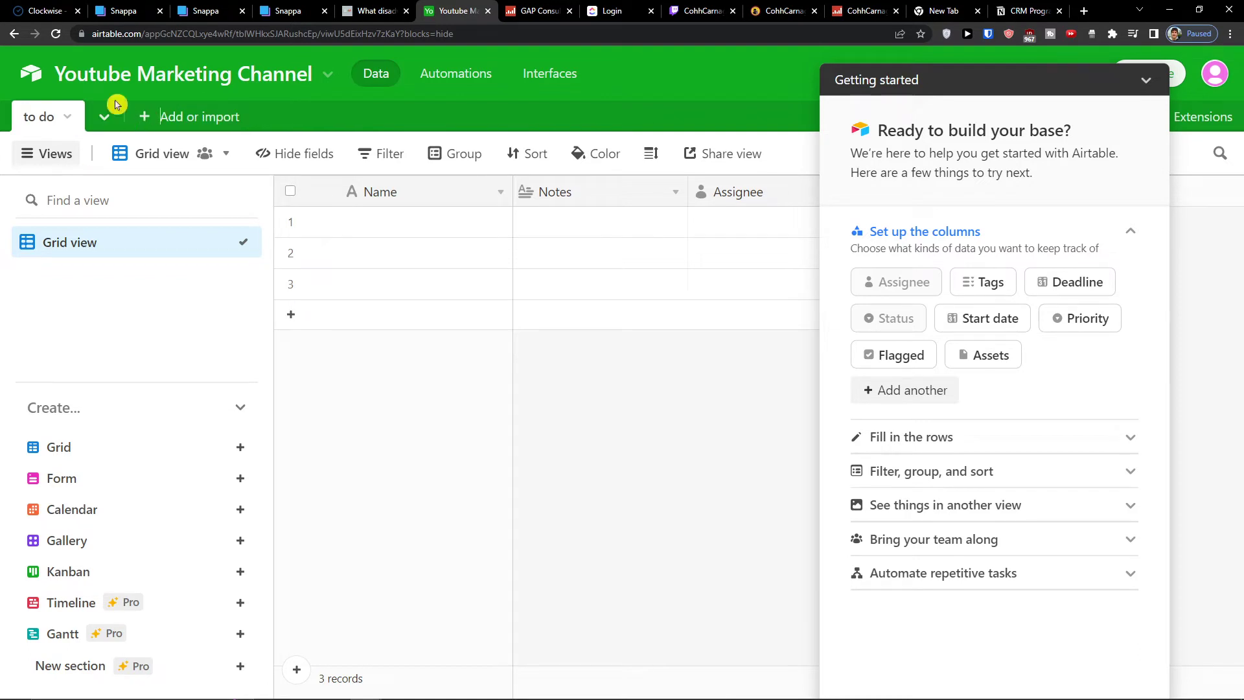
Add a second table to the Youtube Marketing Channel base named Ideas
{"action": "left_click", "coordinate": [179, 117]}
{"action": "left_click", "coordinate": [179, 160]}
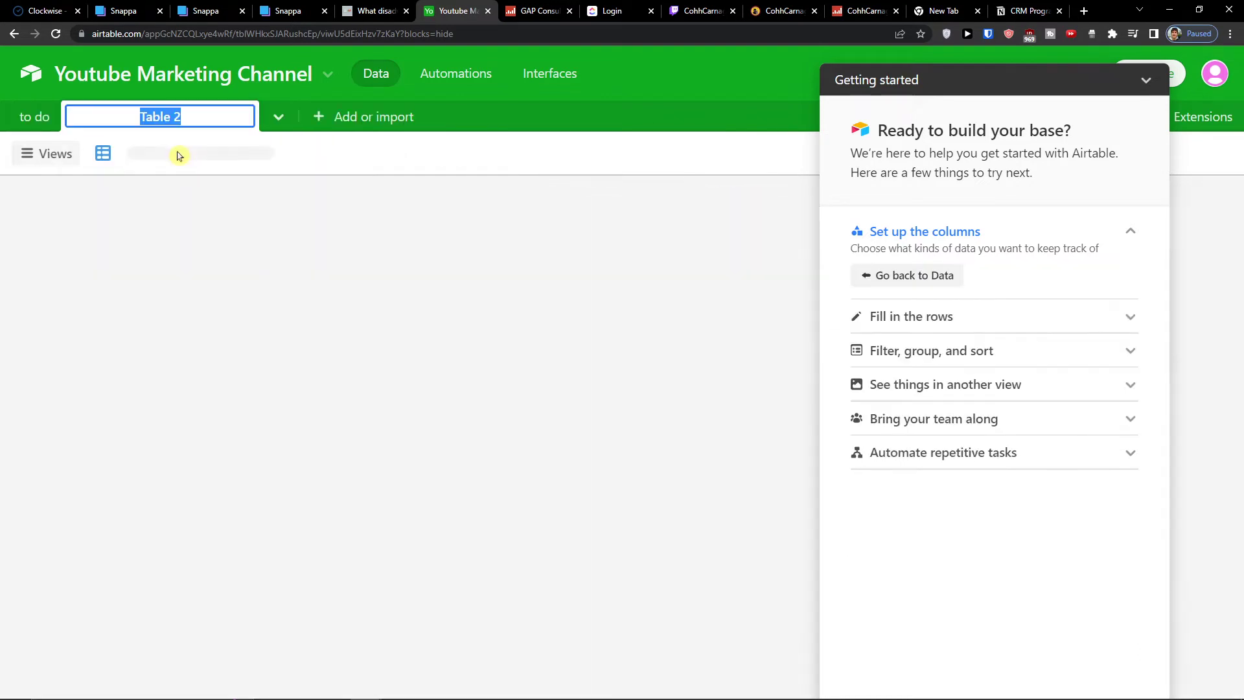
{"action": "type", "text": "Idea"}
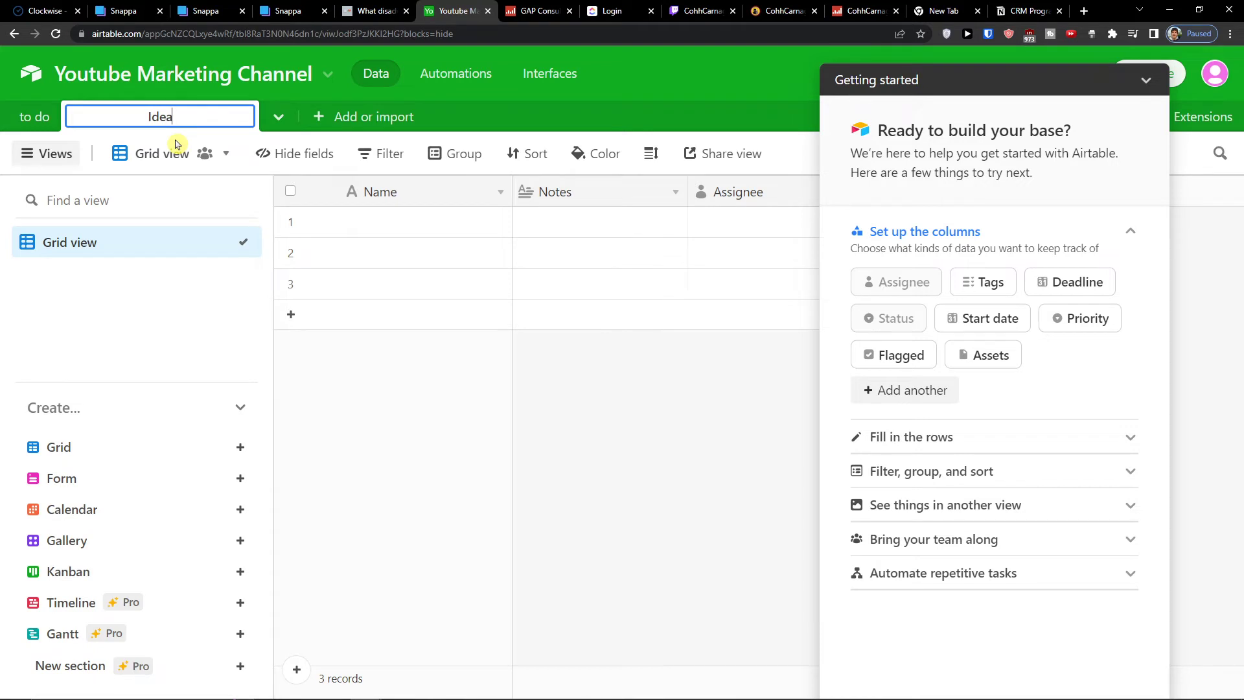
{"action": "type", "text": "s"}
{"action": "key", "text": "Return"}
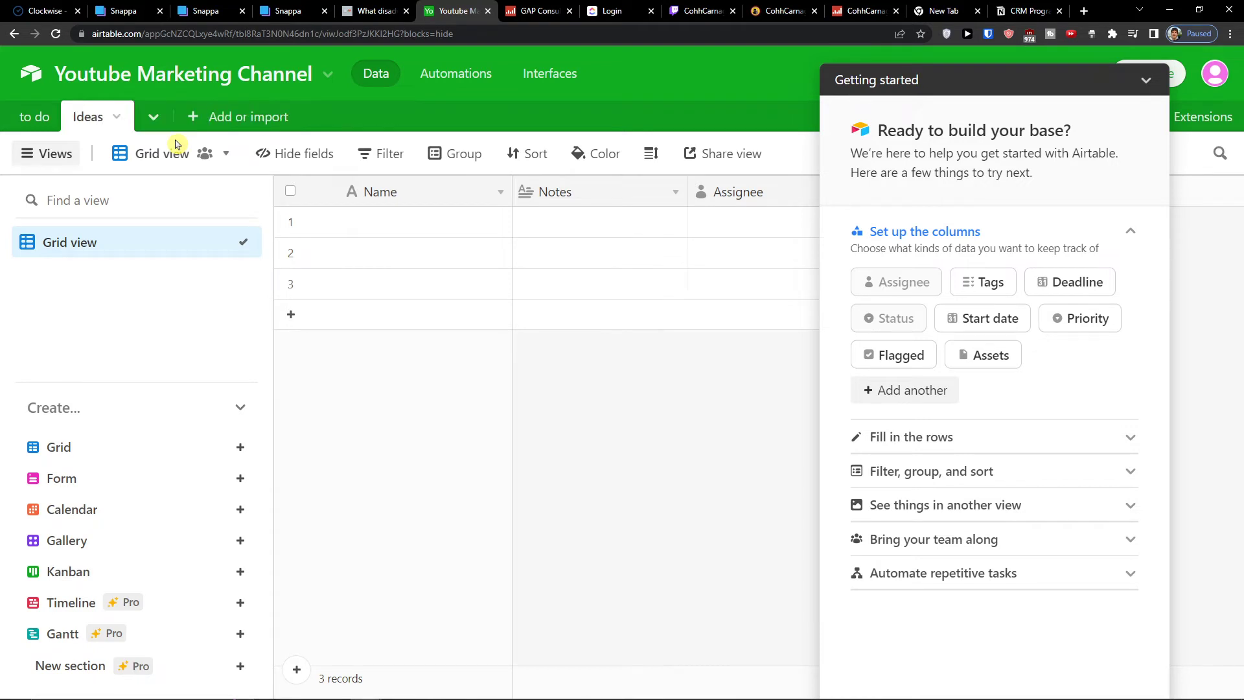
Add a new base to the company workspace and rename its first table Off grid channel
{"action": "left_click", "coordinate": [34, 117]}
{"action": "left_click", "coordinate": [30, 73]}
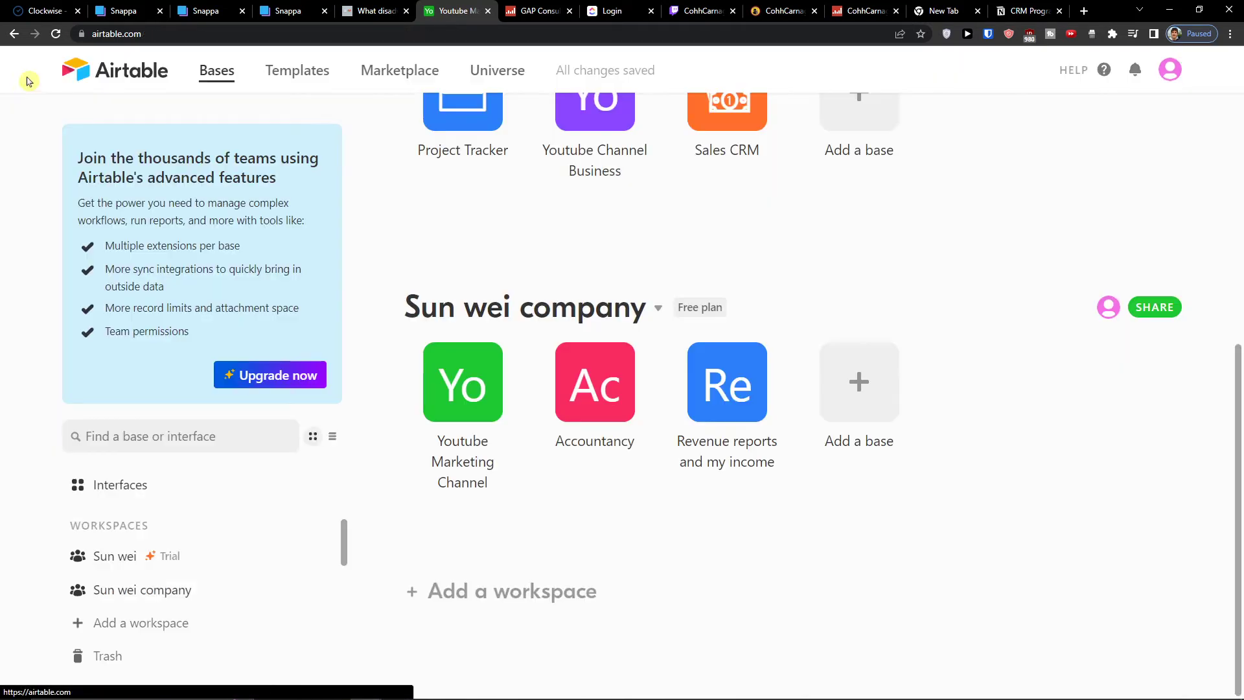
{"action": "left_click", "coordinate": [863, 395]}
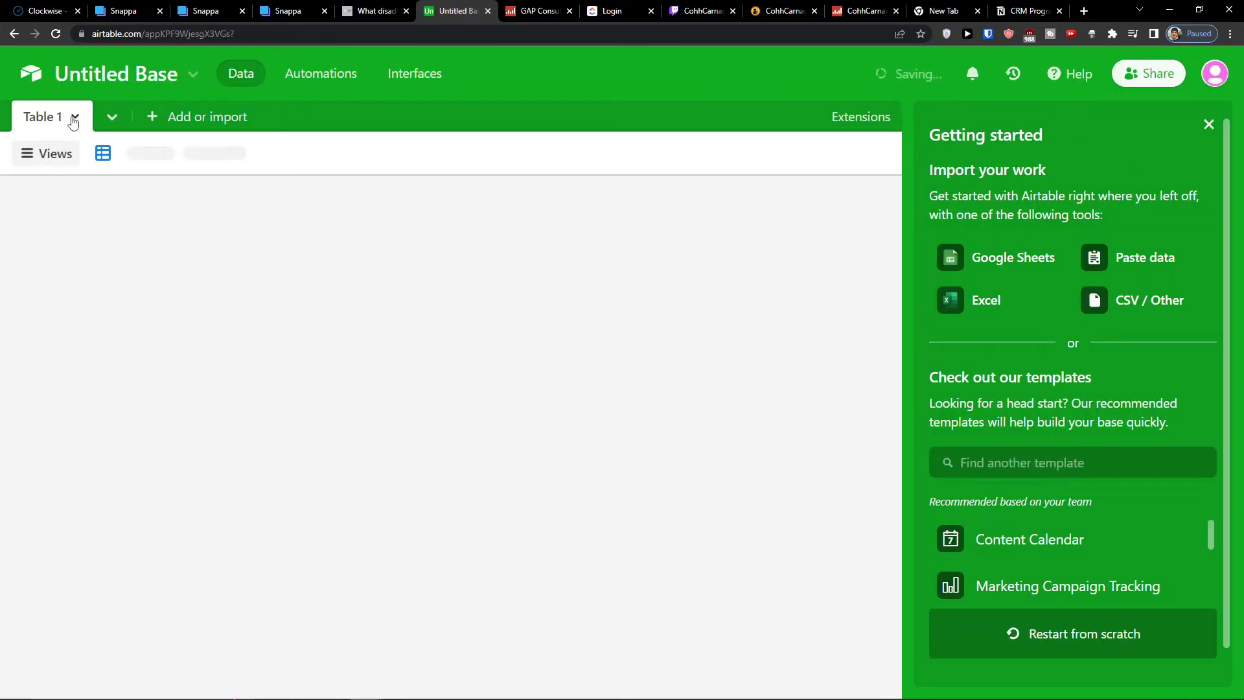
{"action": "left_click", "coordinate": [74, 118]}
{"action": "left_click", "coordinate": [72, 195]}
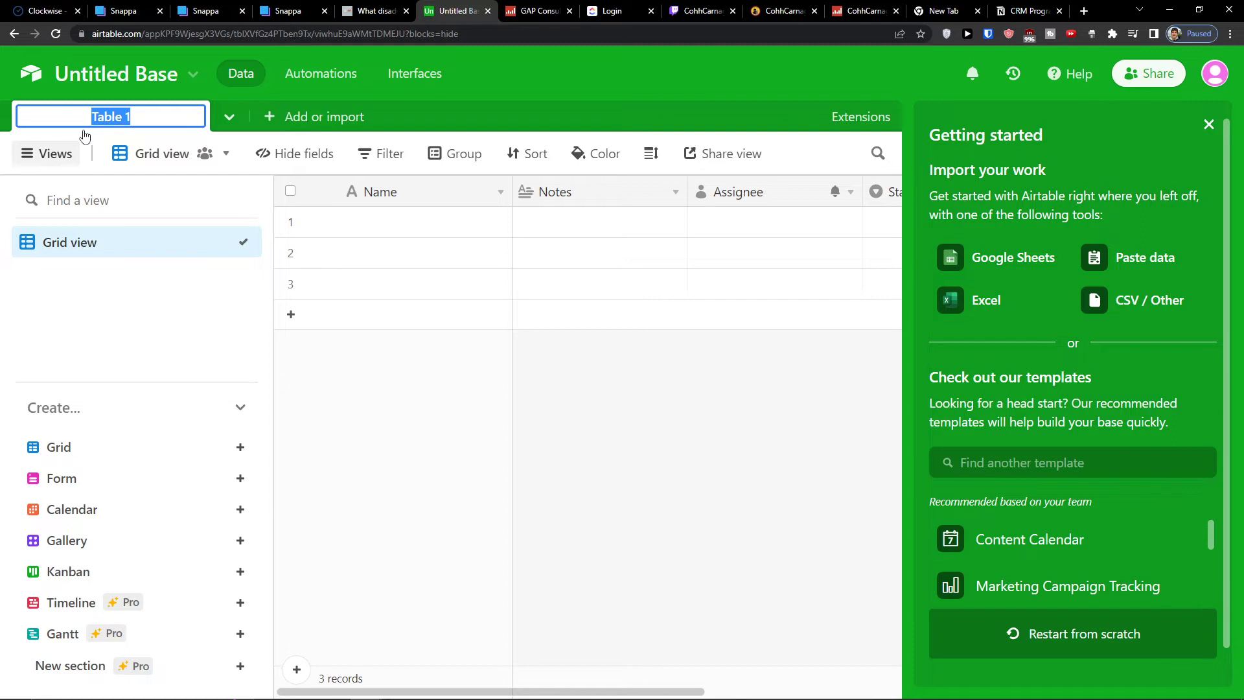
{"action": "type", "text": "Off grid channel"}
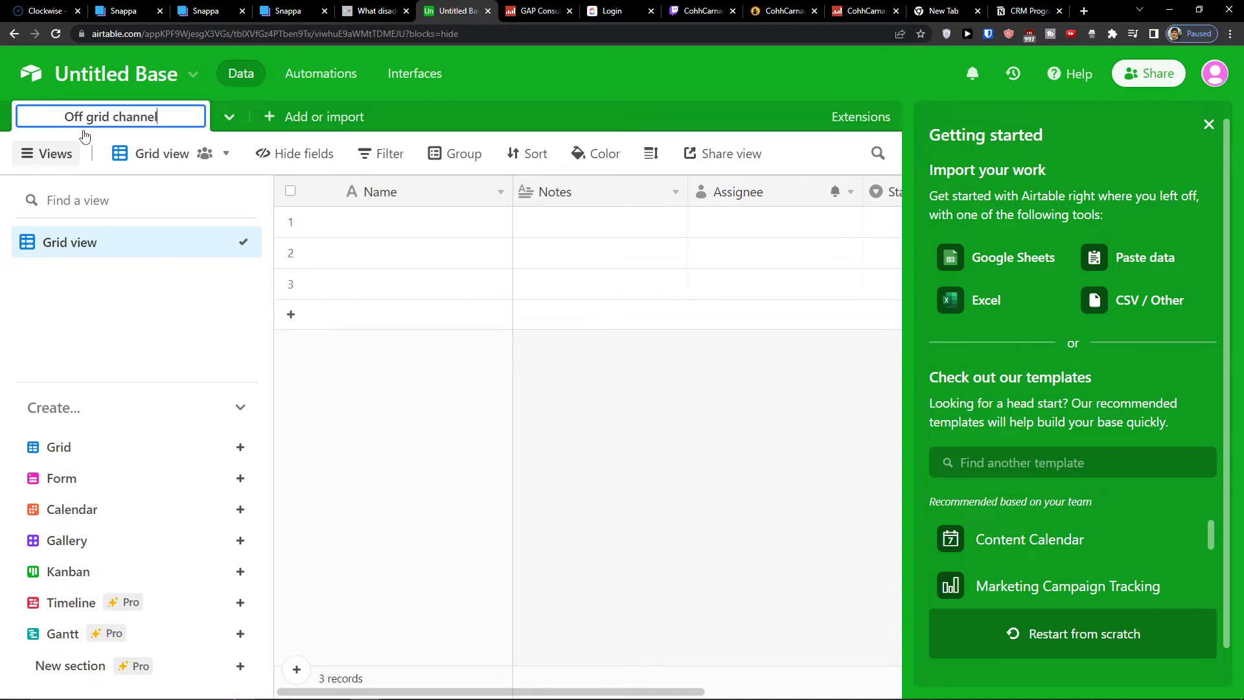
{"action": "key", "text": "Return"}
{"action": "left_click", "coordinate": [31, 73]}
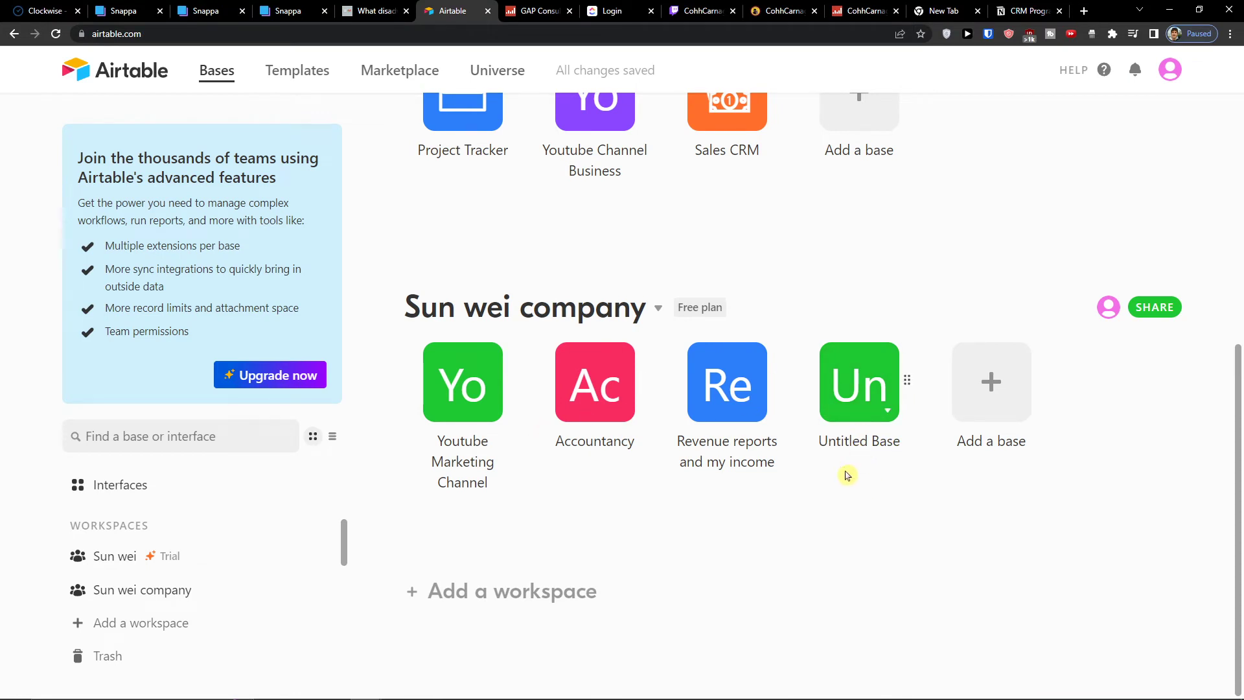
Rename the untitled base in the company workspace to Off grid channel
{"action": "left_click", "coordinate": [885, 413]}
{"action": "triple_click", "coordinate": [728, 469]}
{"action": "type", "text": "Off grid channel"}
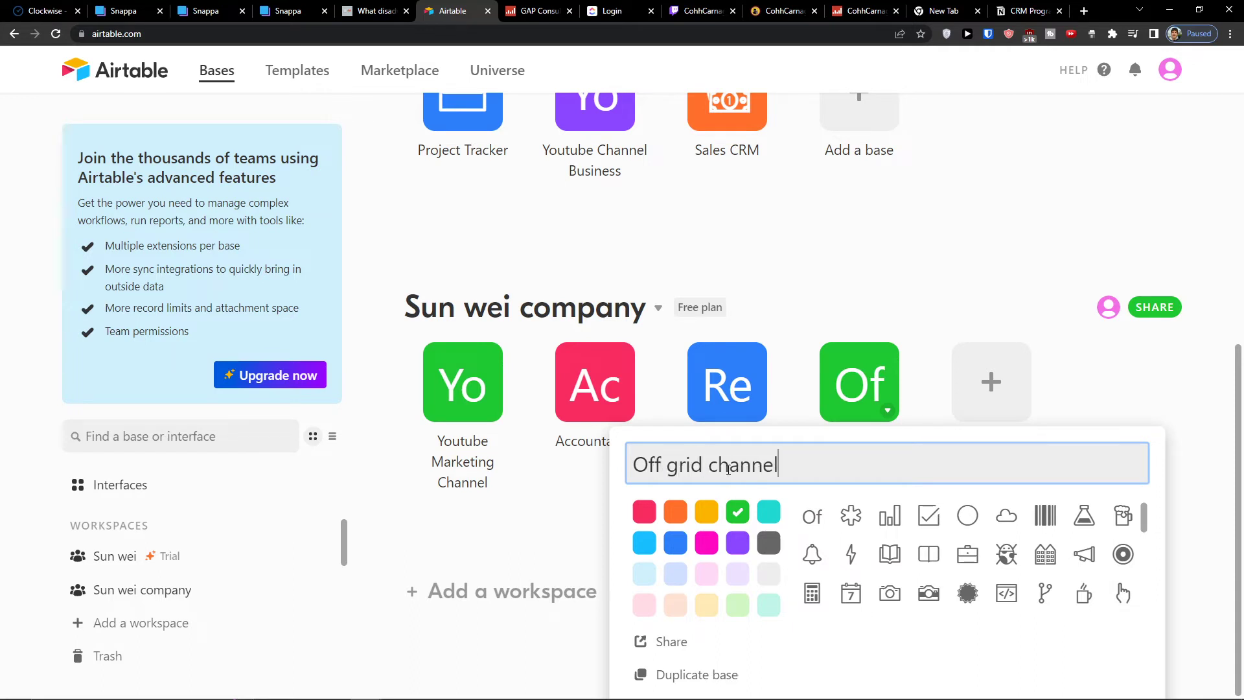
{"action": "key", "text": "Return"}
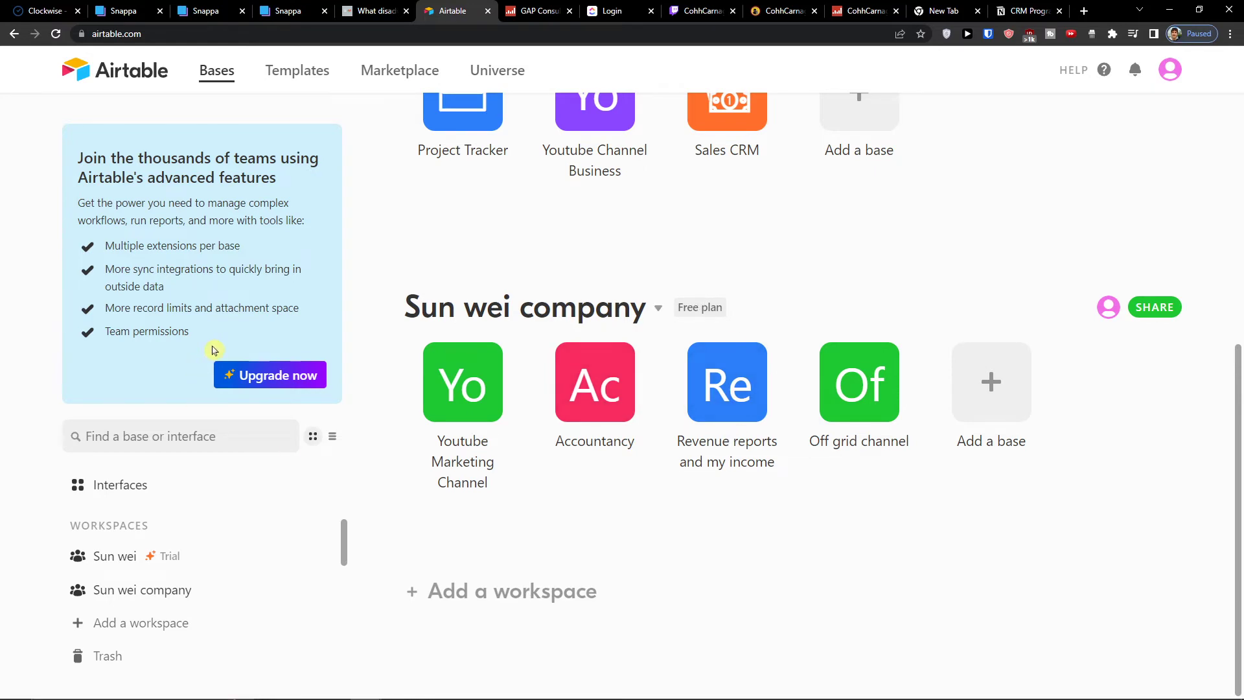
Create a new workspace and name it Personal
{"action": "left_click", "coordinate": [121, 629]}
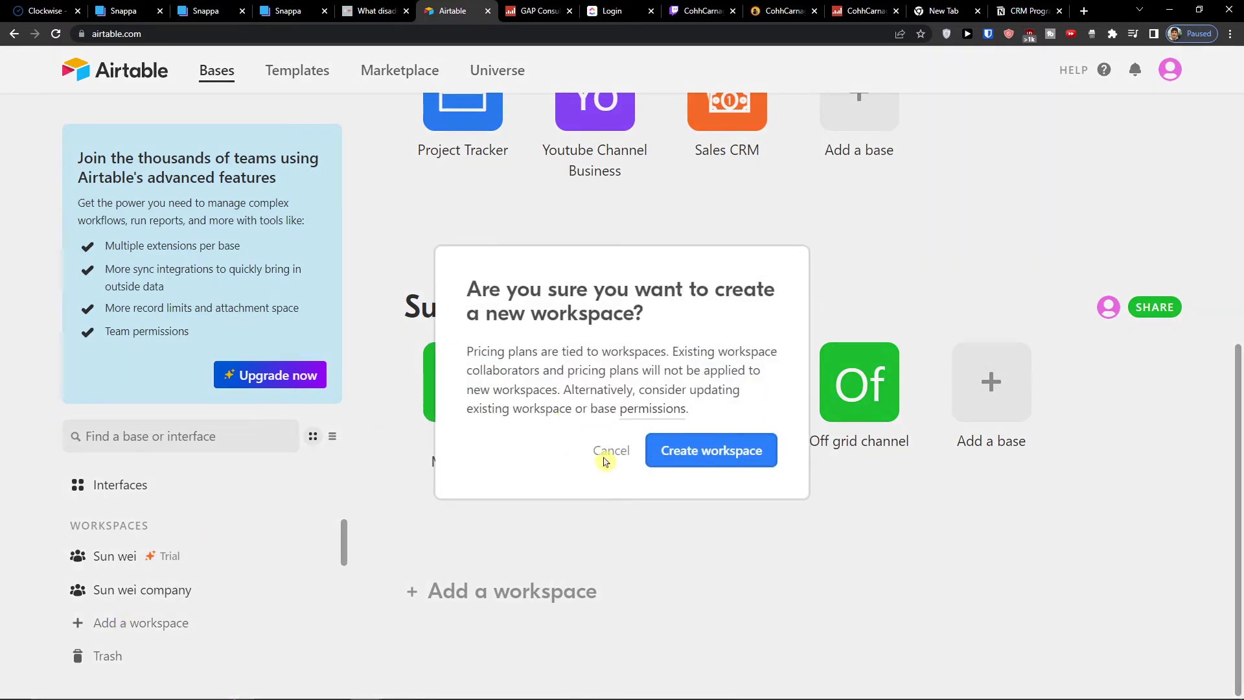
{"action": "left_click", "coordinate": [677, 455]}
{"action": "scroll", "coordinate": [525, 345], "scroll_direction": "up", "scroll_amount": 3}
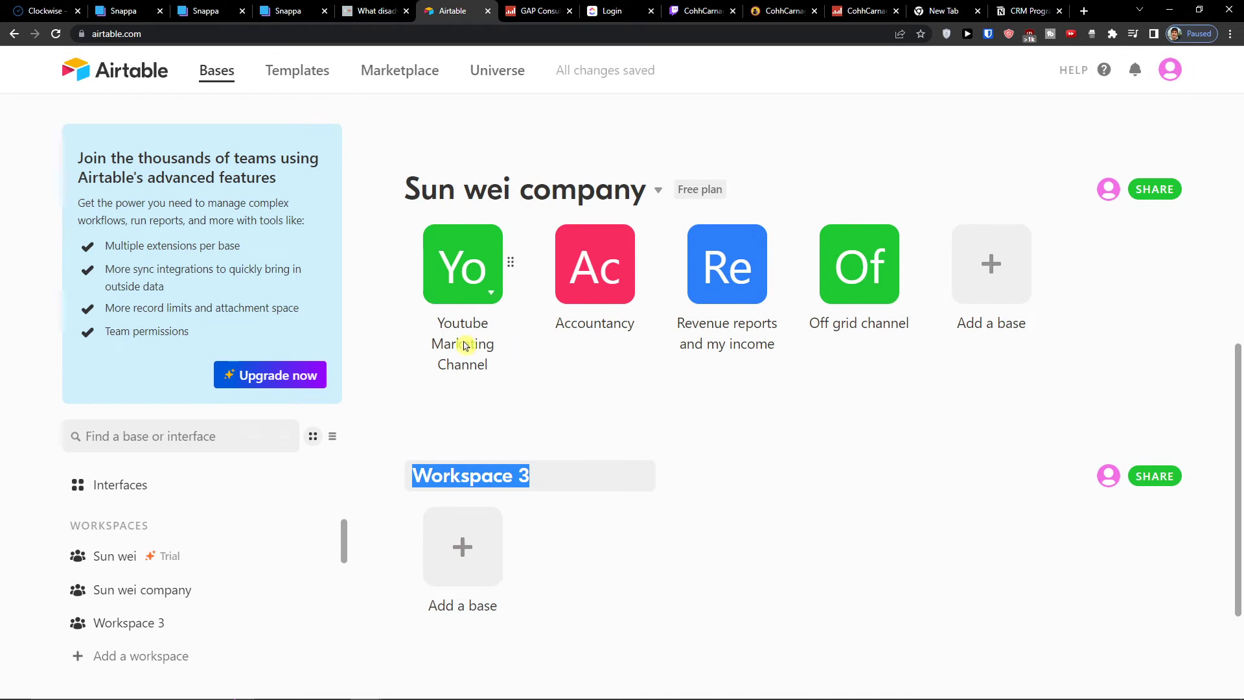
{"action": "type", "text": "Personal"}
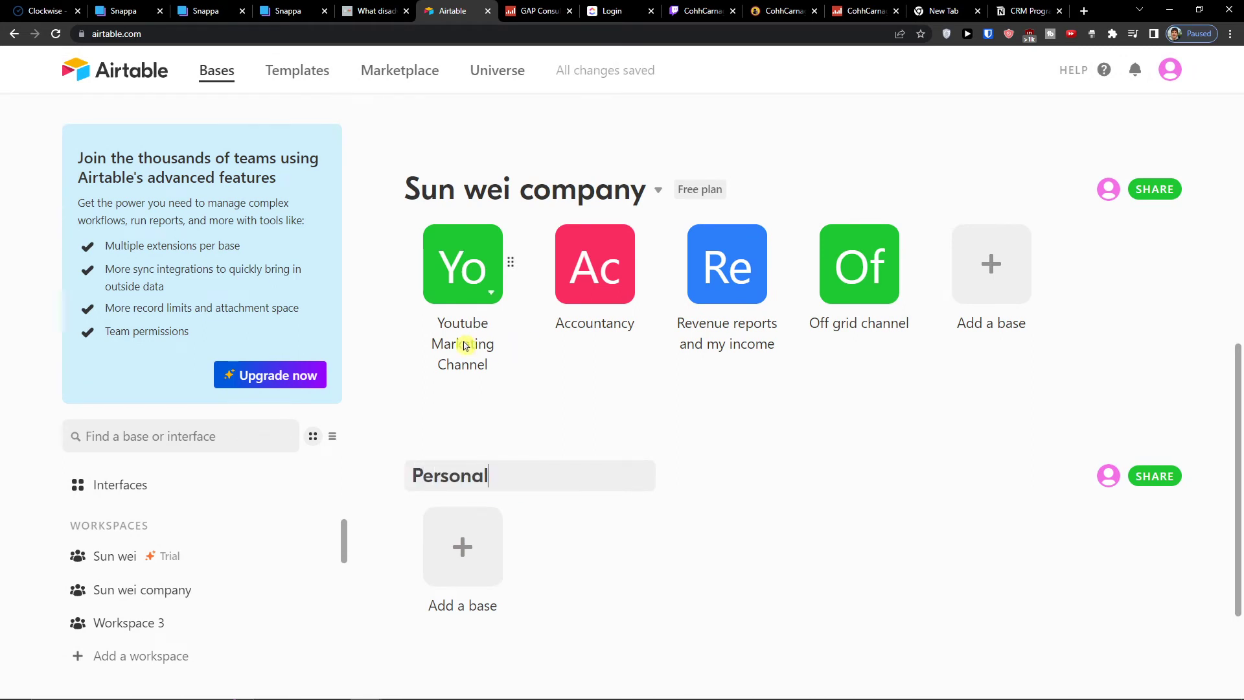
{"action": "key", "text": "Return"}
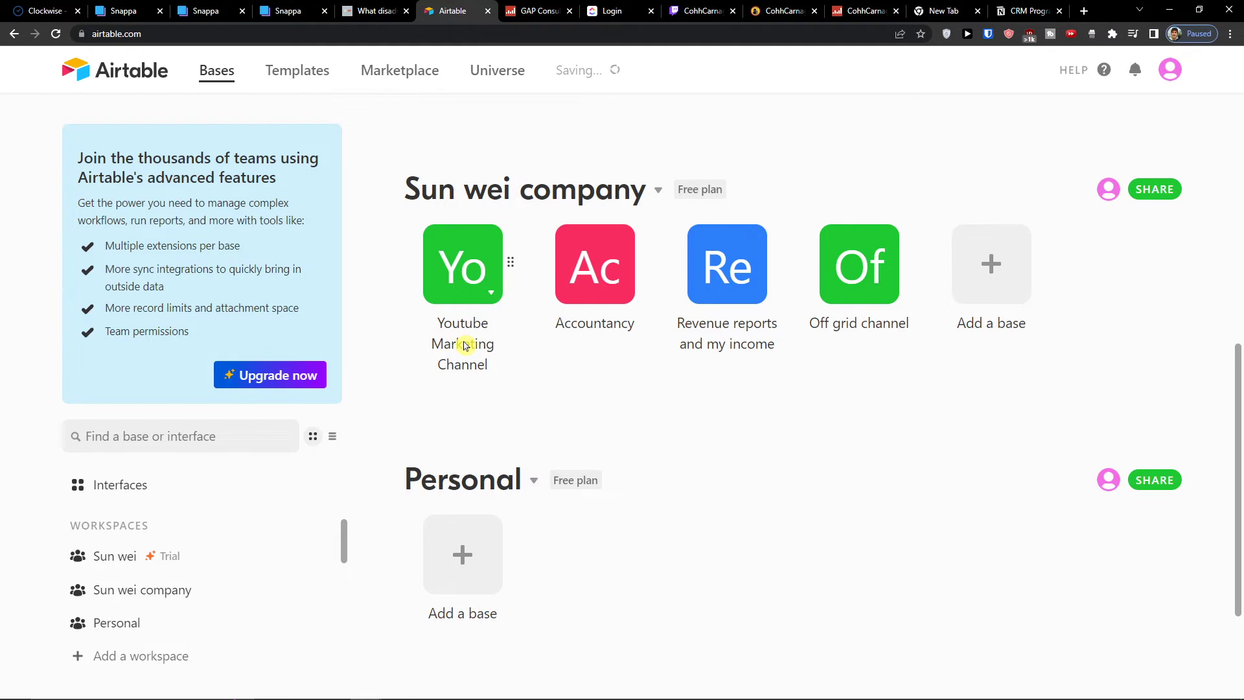
{"action": "scroll", "coordinate": [492, 350], "scroll_direction": "down", "scroll_amount": 1}
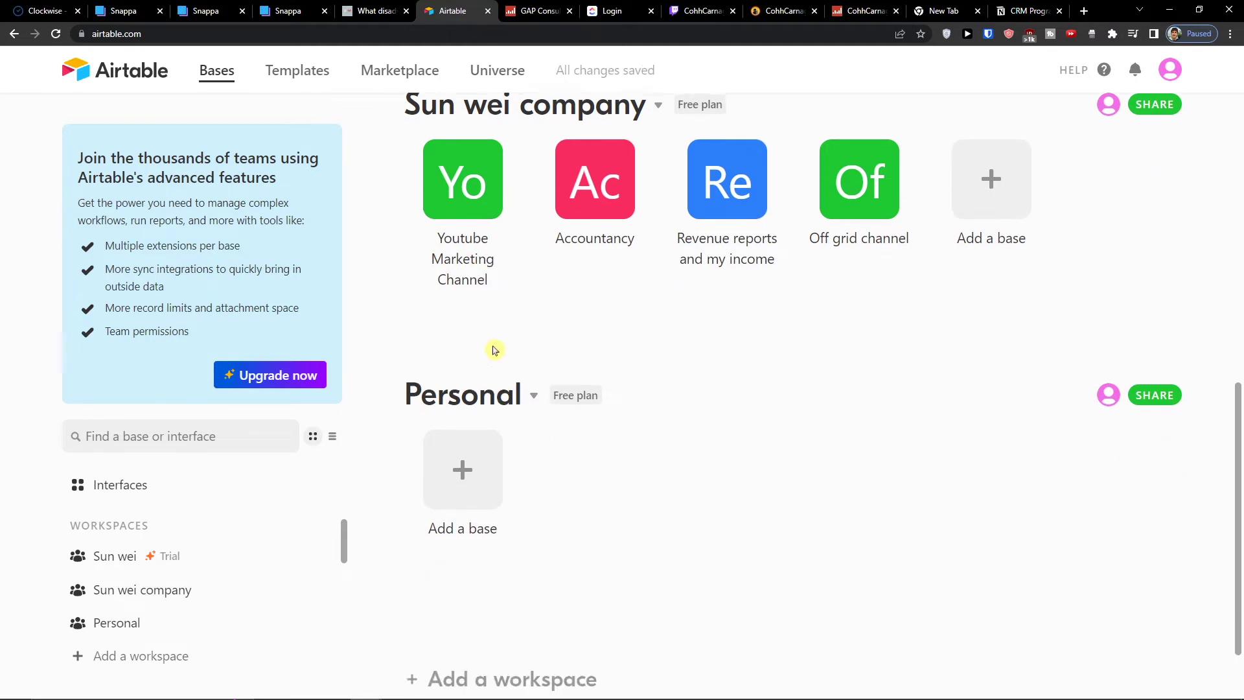
{"action": "scroll", "coordinate": [467, 362], "scroll_direction": "up", "scroll_amount": 2}
{"action": "scroll", "coordinate": [436, 589], "scroll_direction": "down", "scroll_amount": 1}
{"action": "scroll", "coordinate": [519, 523], "scroll_direction": "up", "scroll_amount": 1}
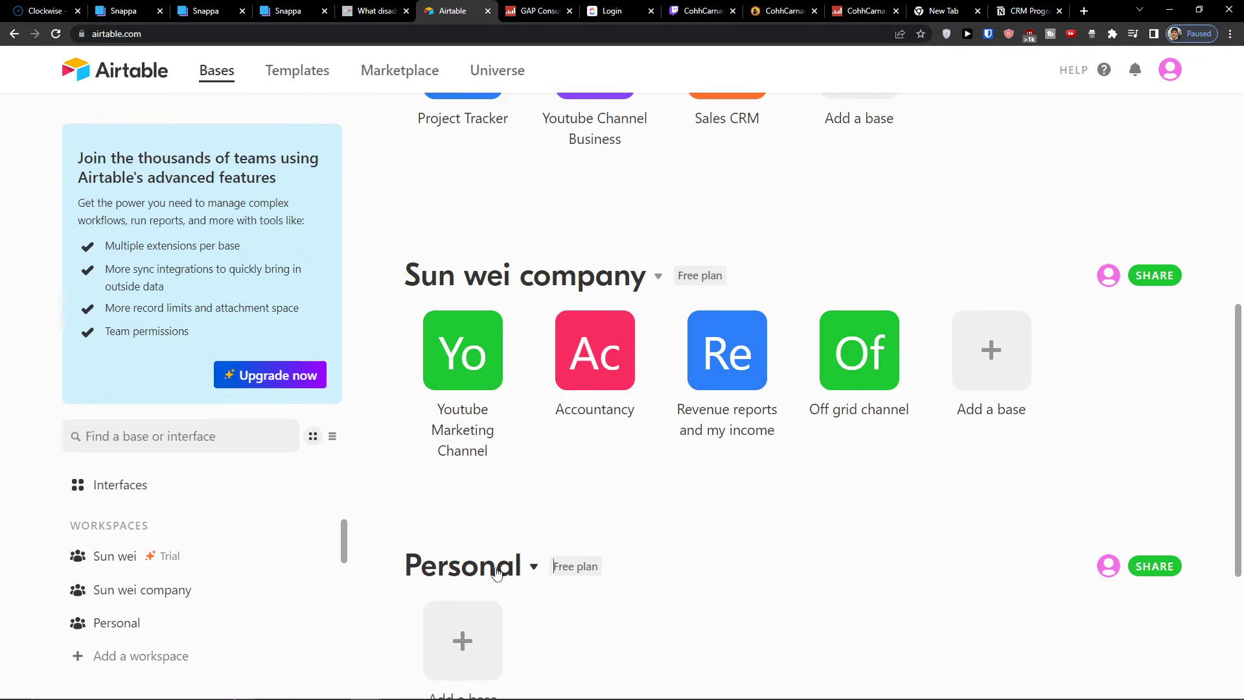
{"action": "scroll", "coordinate": [636, 457], "scroll_direction": "up", "scroll_amount": 2}
{"action": "scroll", "coordinate": [637, 460], "scroll_direction": "down", "scroll_amount": 1}
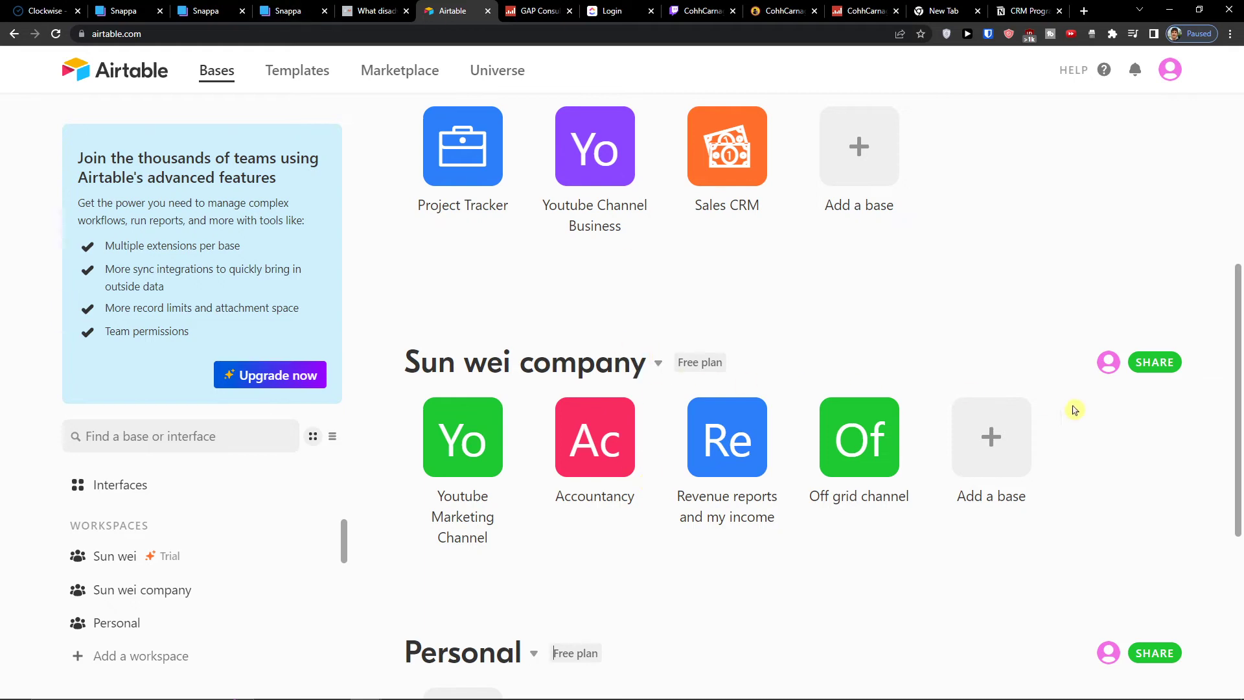
{"action": "scroll", "coordinate": [983, 436], "scroll_direction": "down", "scroll_amount": 4}
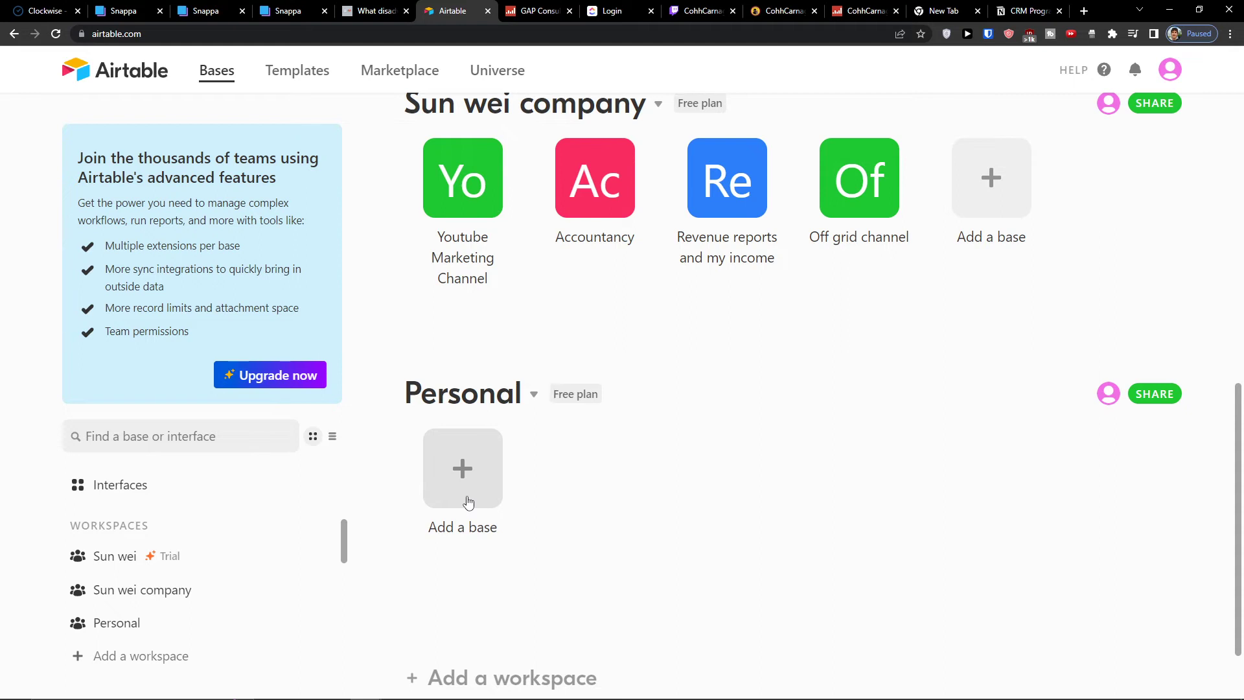
Add a new base to the Personal workspace and return to the home page
{"action": "left_click", "coordinate": [469, 502]}
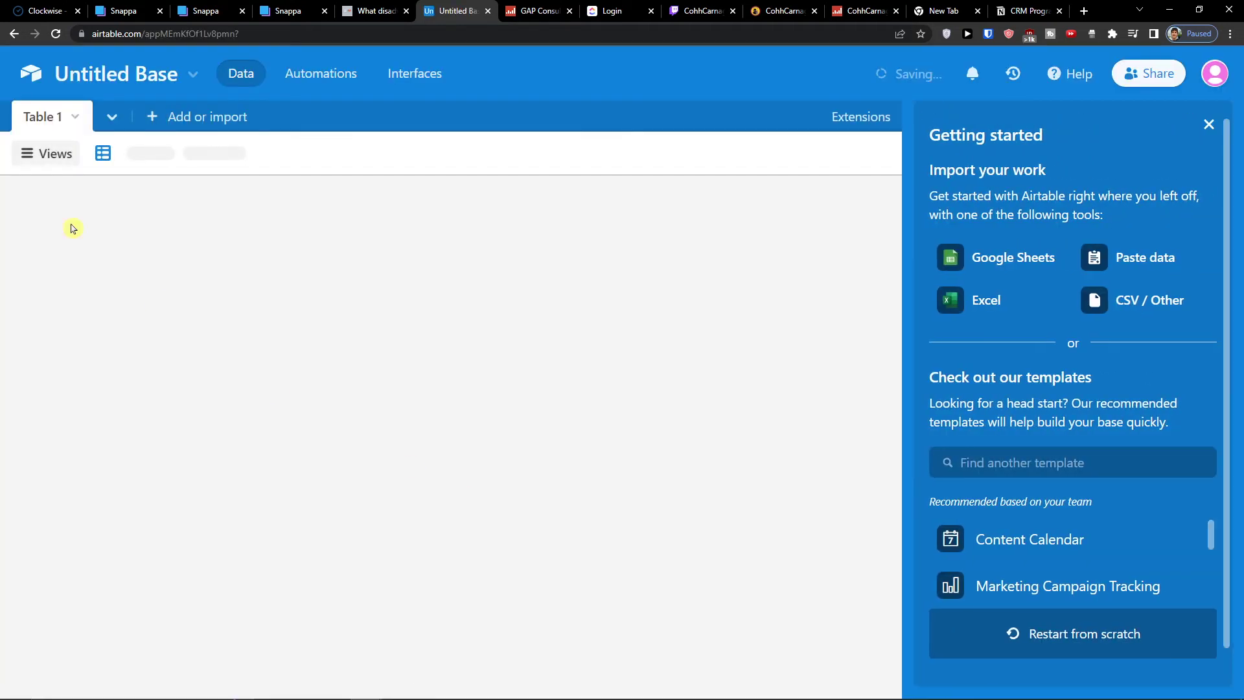
{"action": "left_click", "coordinate": [76, 116]}
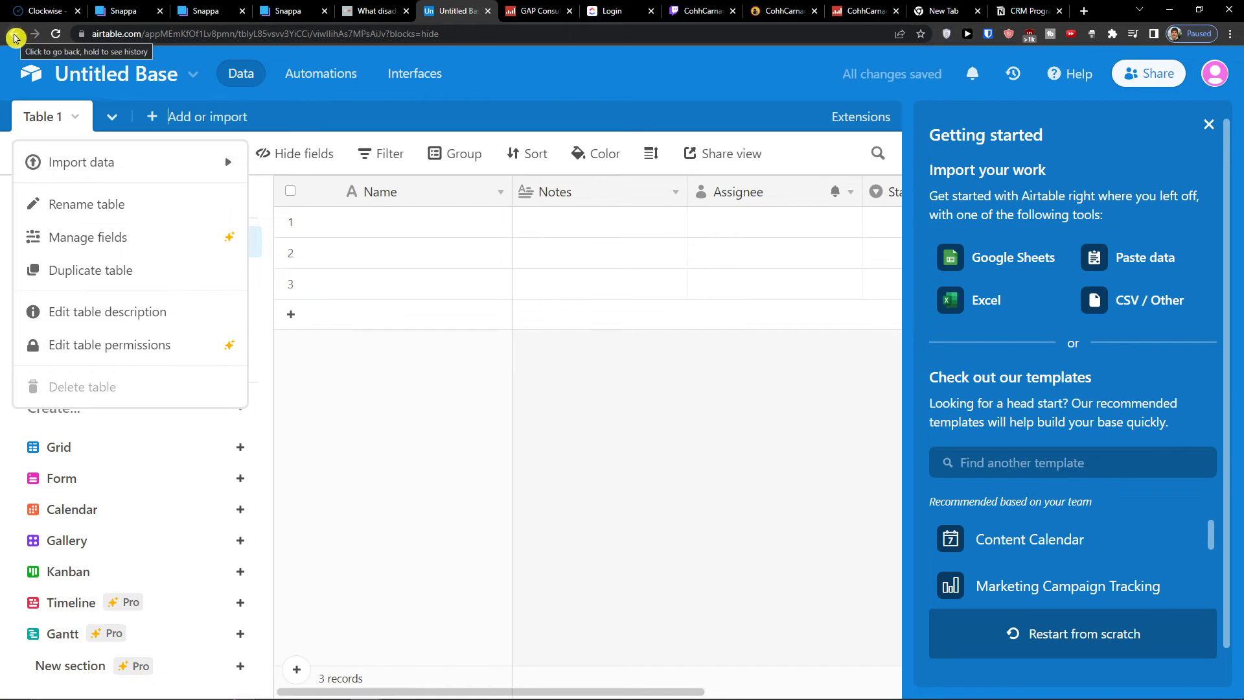
{"action": "left_click", "coordinate": [15, 34]}
{"action": "scroll", "coordinate": [757, 664], "scroll_direction": "down", "scroll_amount": 2}
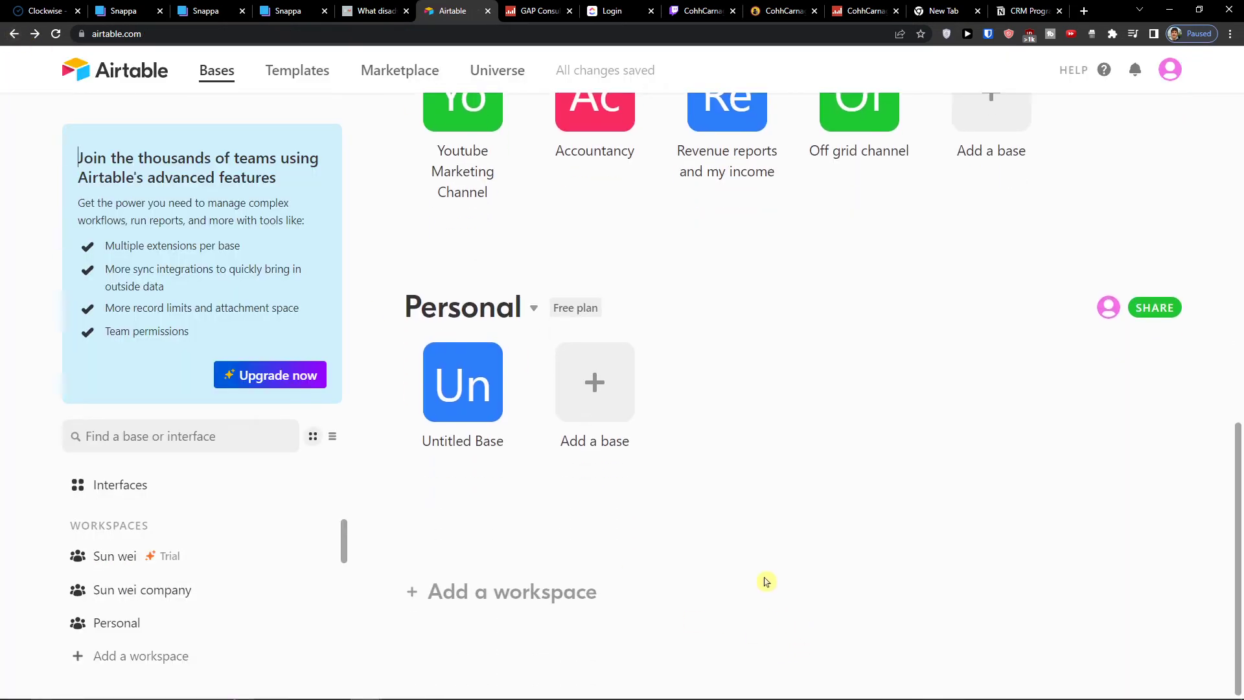
{"action": "right_click", "coordinate": [591, 392]}
{"action": "left_click", "coordinate": [972, 322]}
{"action": "scroll", "coordinate": [939, 317], "scroll_direction": "up", "scroll_amount": 10}
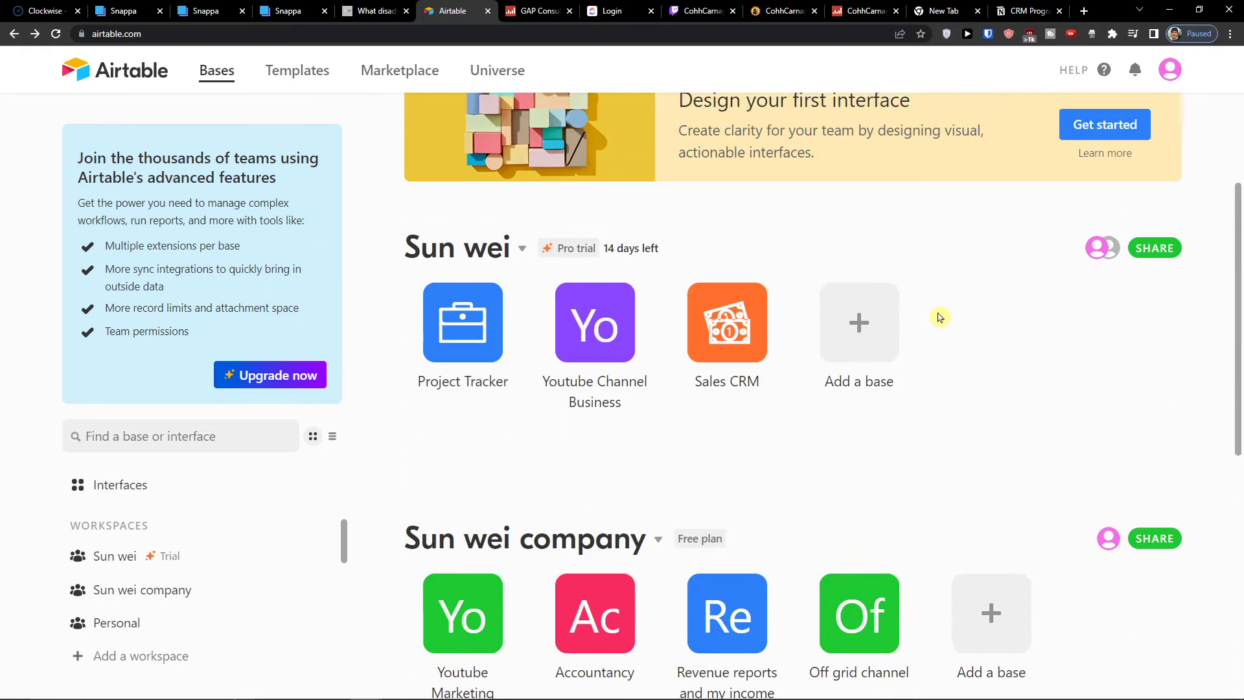
Search the templates gallery for personal templates and browse the results
{"action": "left_click", "coordinate": [294, 71]}
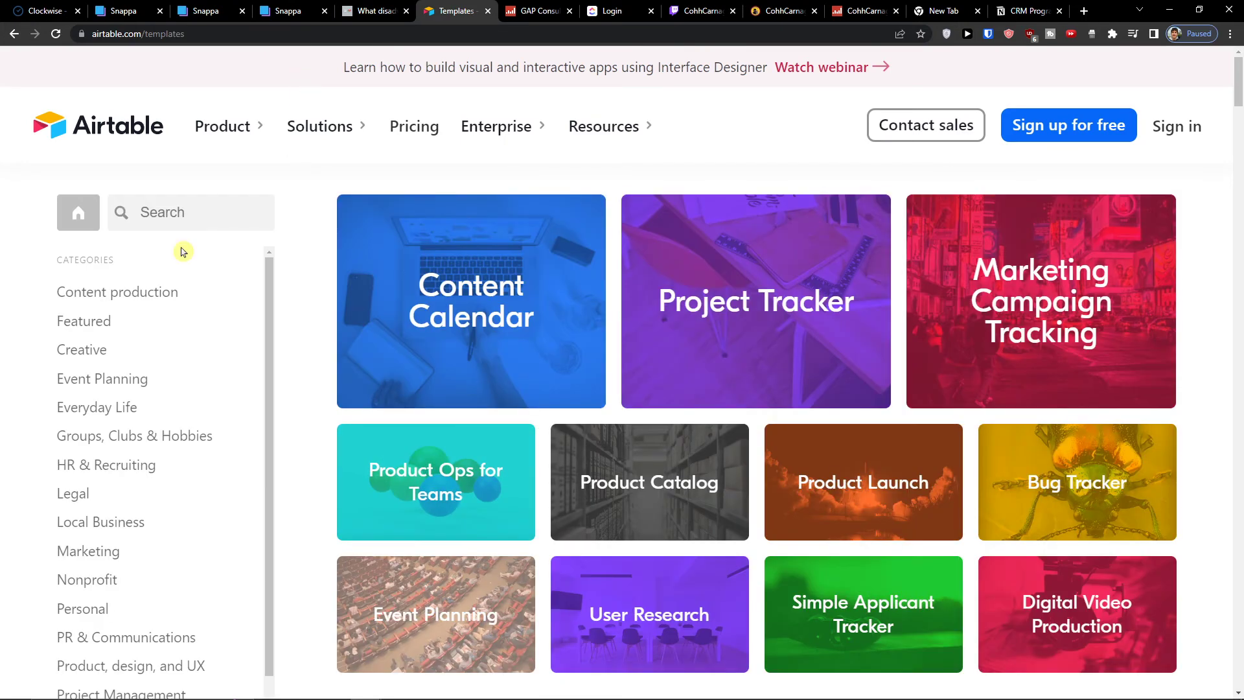
{"action": "scroll", "coordinate": [192, 253], "scroll_direction": "down", "scroll_amount": 1}
{"action": "left_click", "coordinate": [161, 216]}
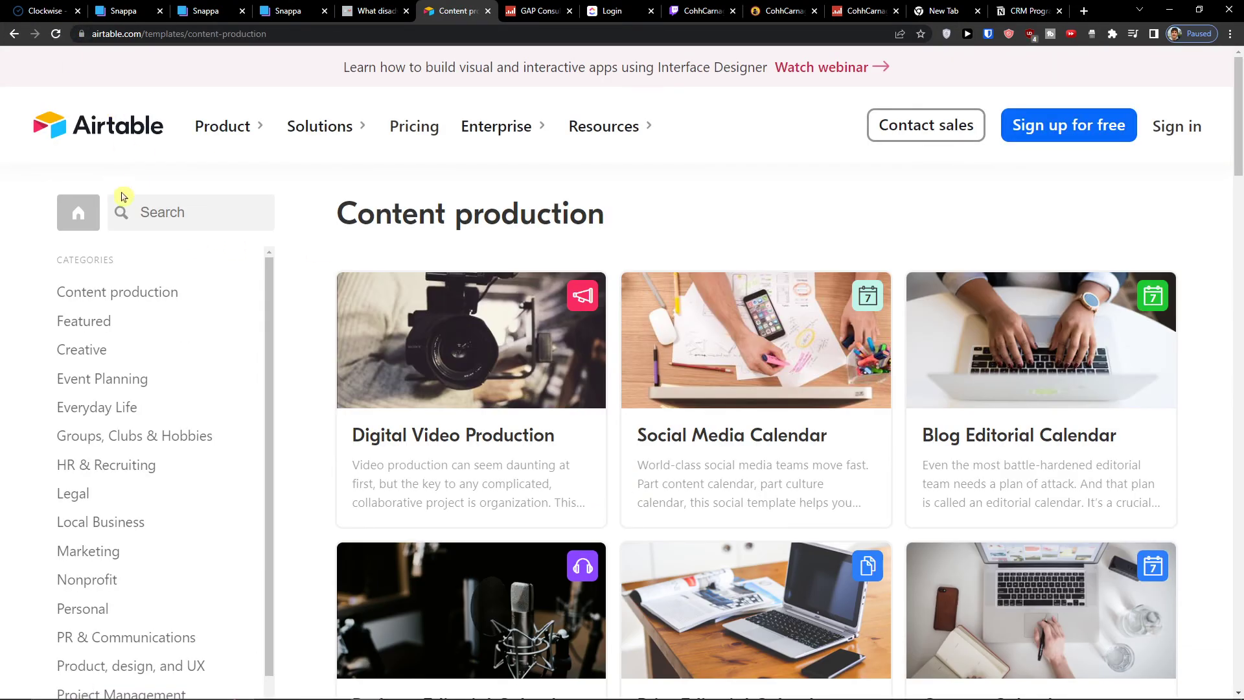
{"action": "left_click", "coordinate": [141, 206]}
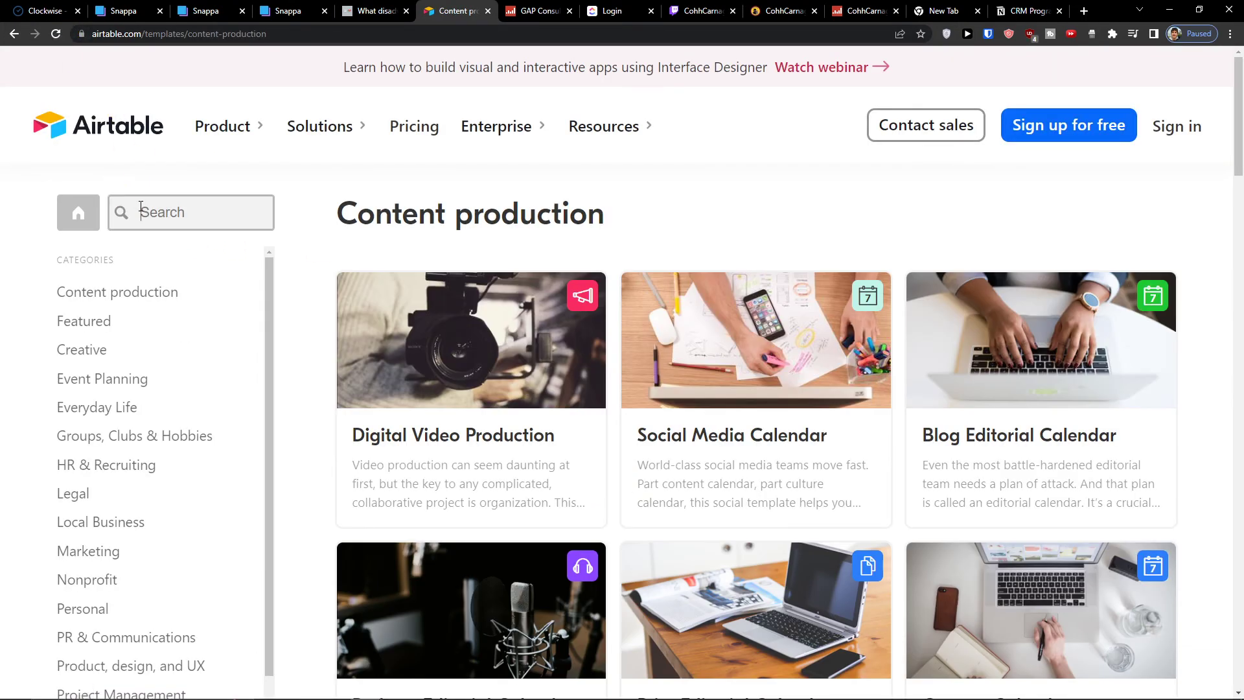
{"action": "type", "text": "personal"}
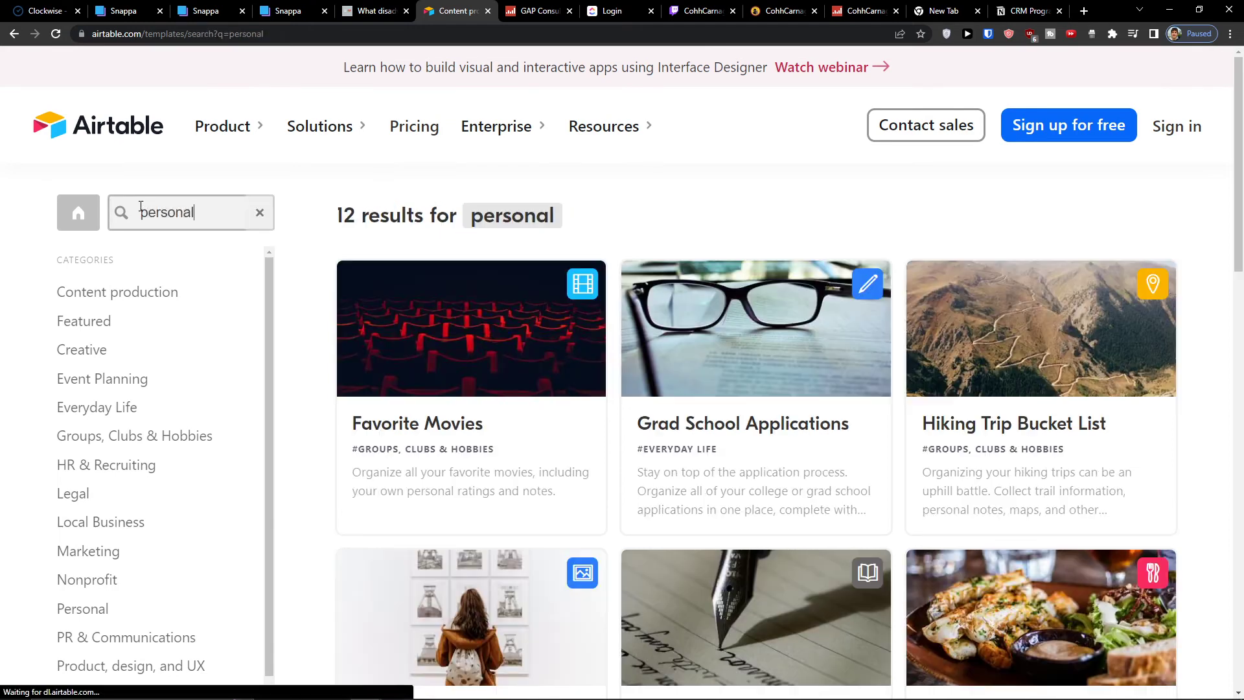
{"action": "scroll", "coordinate": [908, 447], "scroll_direction": "down", "scroll_amount": 9}
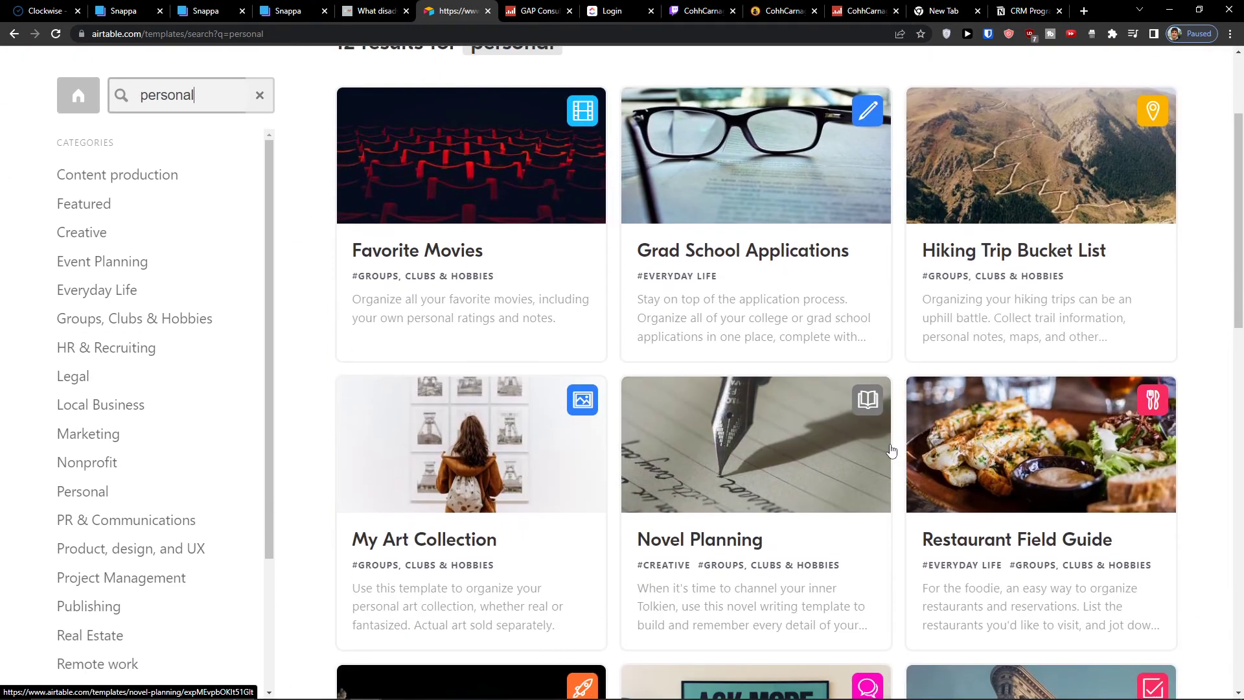
{"action": "scroll", "coordinate": [891, 451], "scroll_direction": "down", "scroll_amount": 5}
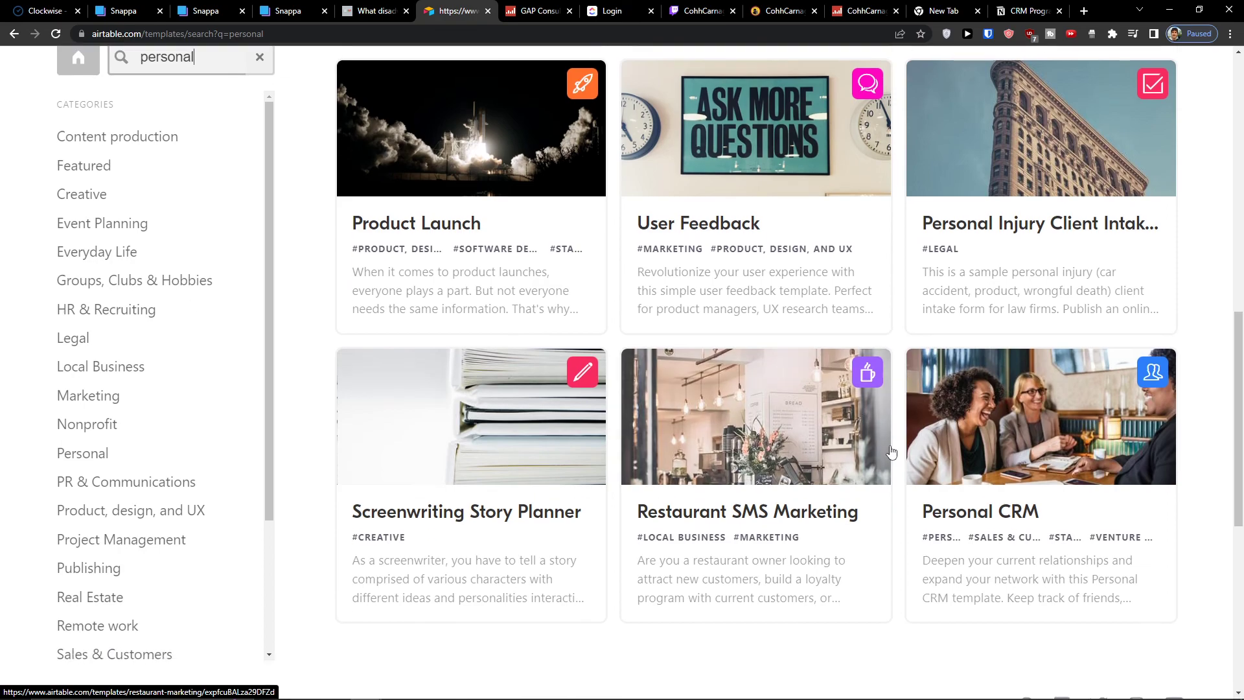
{"action": "scroll", "coordinate": [891, 451], "scroll_direction": "up", "scroll_amount": 8}
{"action": "scroll", "coordinate": [891, 452], "scroll_direction": "up", "scroll_amount": 5}
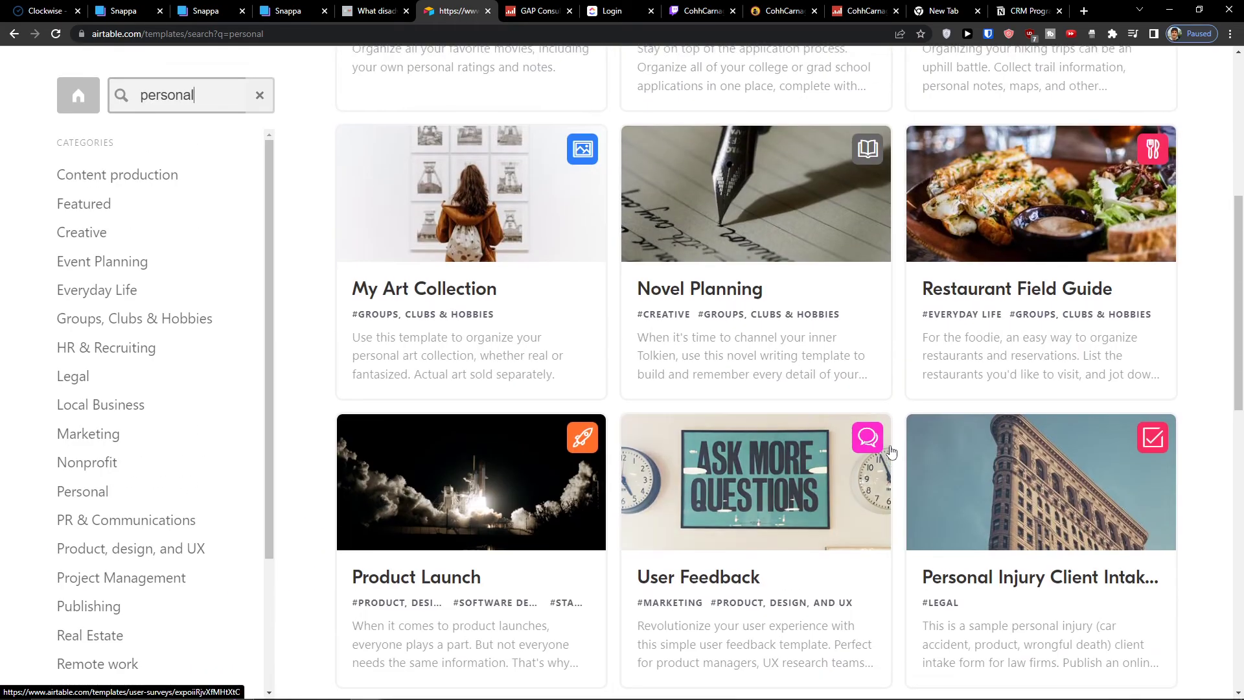
{"action": "scroll", "coordinate": [891, 451], "scroll_direction": "up", "scroll_amount": 2}
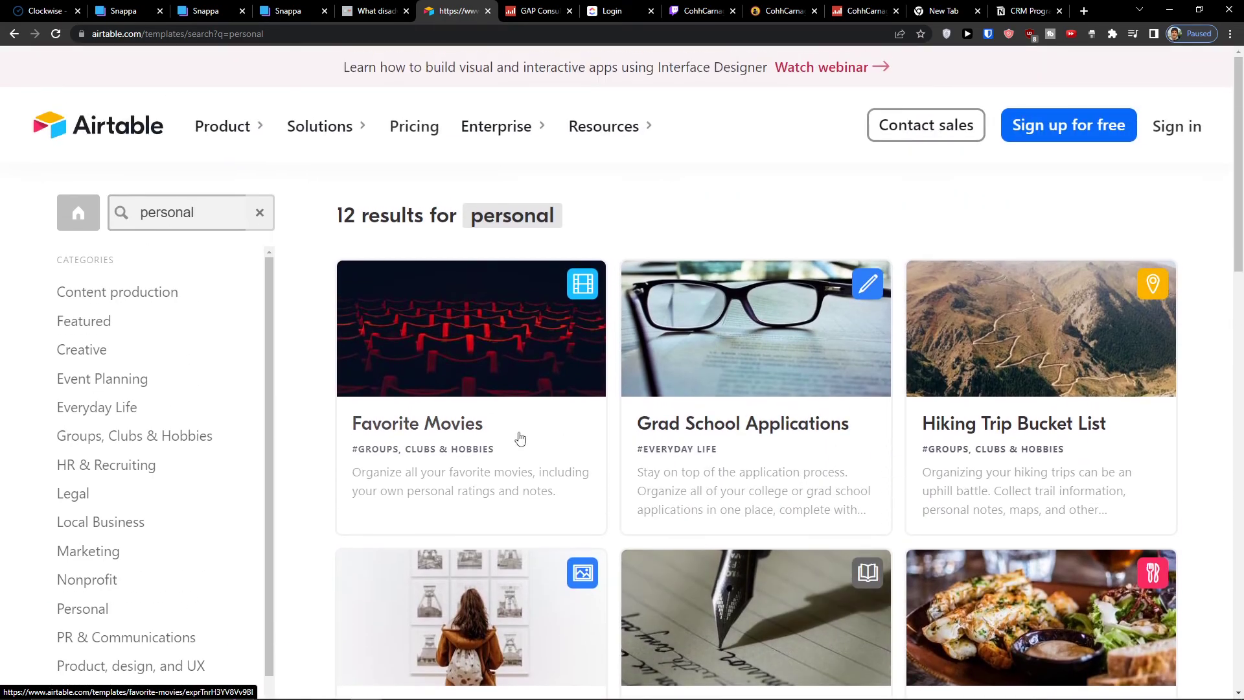
Use the Favorite Movies template and add it as a new base in the Personal workspace
{"action": "left_click", "coordinate": [482, 393]}
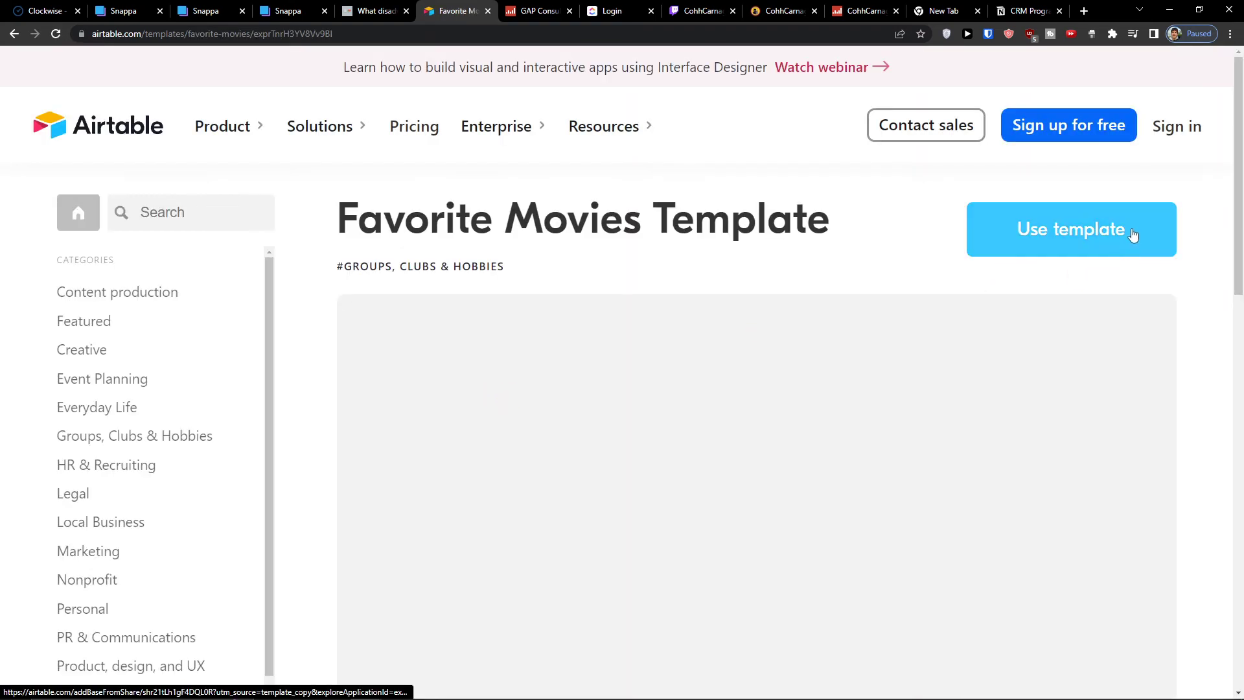
{"action": "left_click", "coordinate": [1133, 234]}
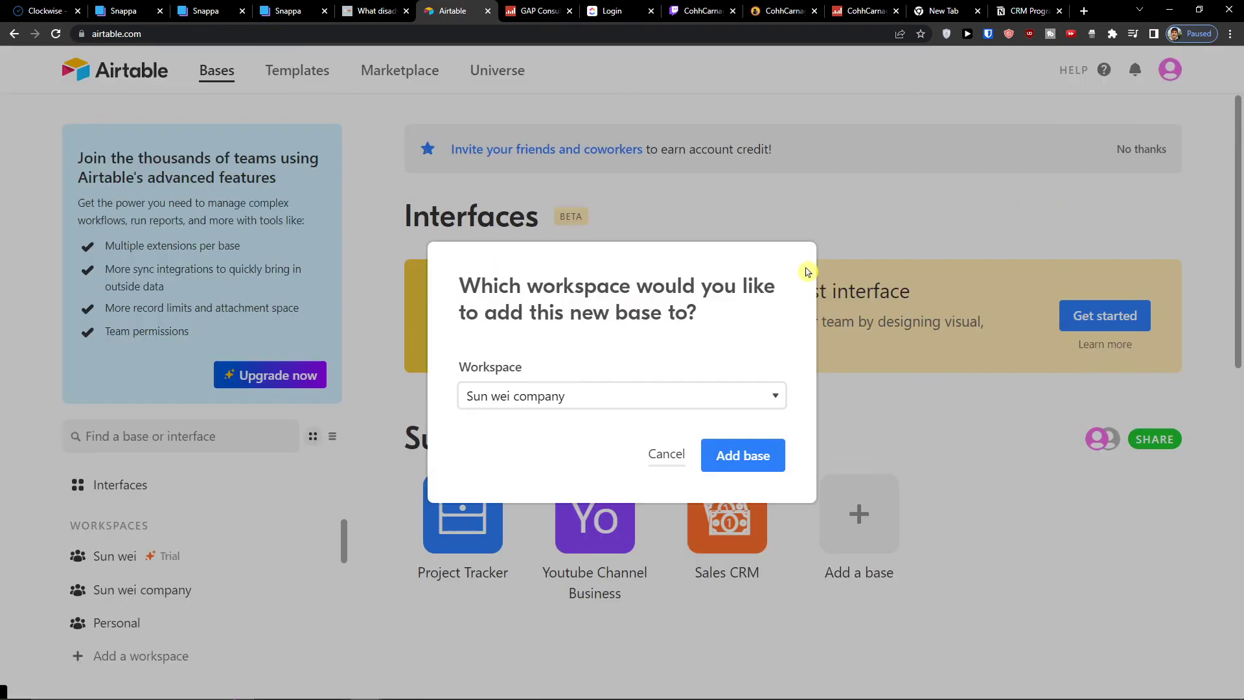
{"action": "left_click", "coordinate": [713, 396]}
{"action": "left_click", "coordinate": [687, 453]}
{"action": "left_click", "coordinate": [732, 457]}
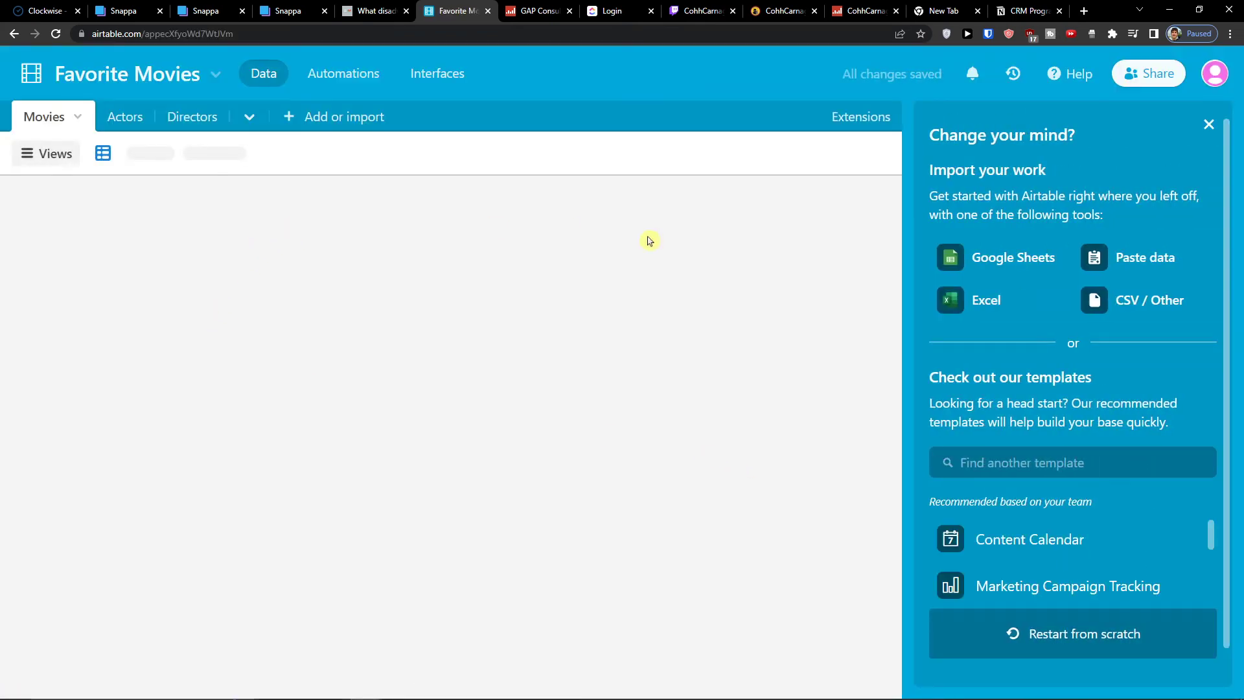
Dismiss the template's welcome, base guide and getting started panels
{"action": "left_click", "coordinate": [1208, 128]}
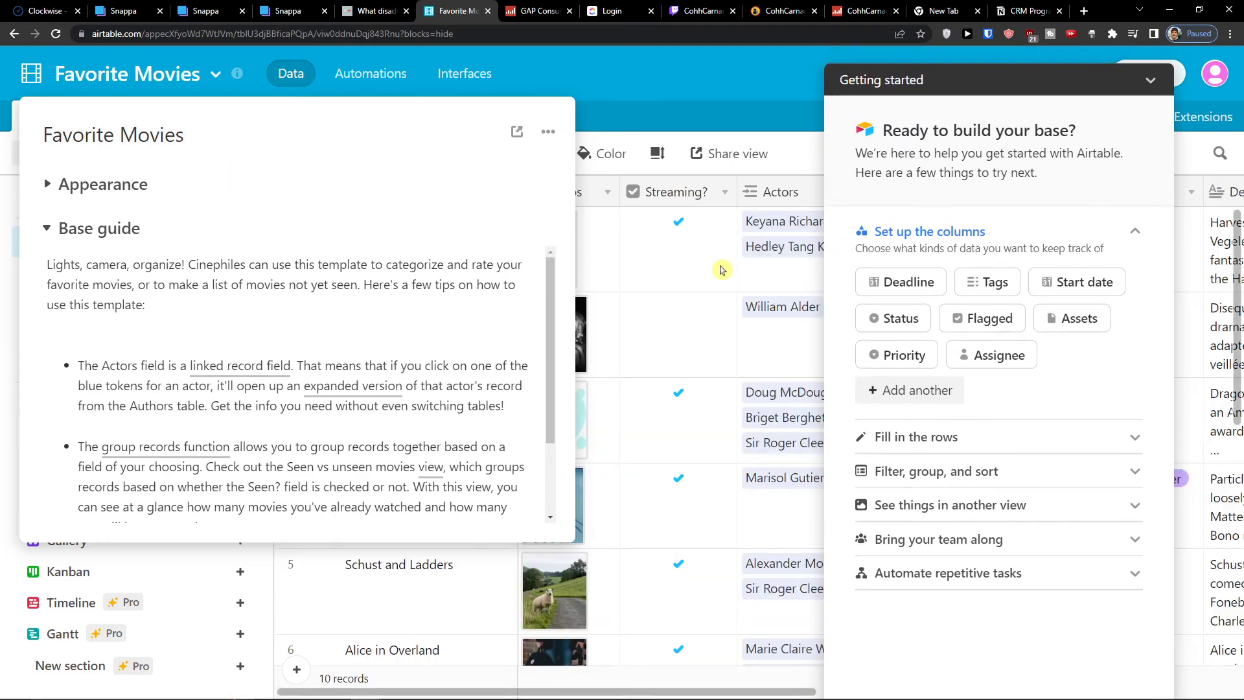
{"action": "left_click", "coordinate": [719, 270]}
{"action": "left_click", "coordinate": [1152, 82]}
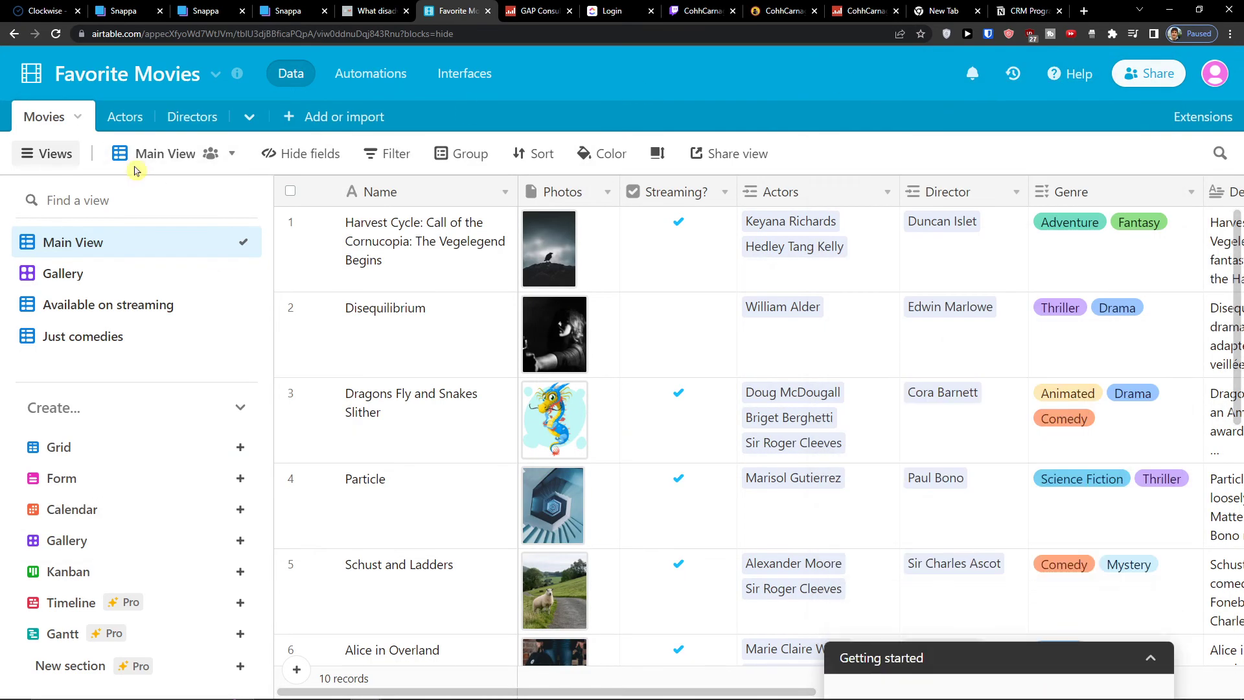
Browse the Actors, Directors and Movies tables of the Favorite Movies base
{"action": "left_click", "coordinate": [127, 120]}
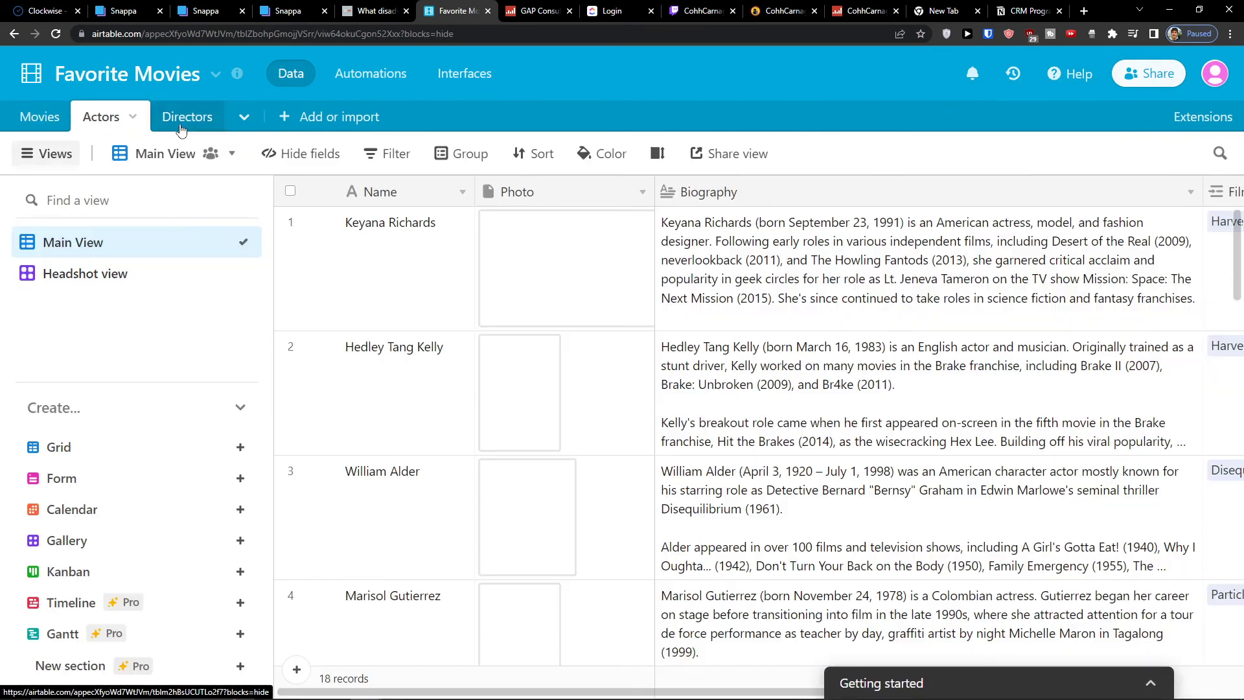
{"action": "left_click", "coordinate": [173, 127]}
{"action": "left_click", "coordinate": [40, 114]}
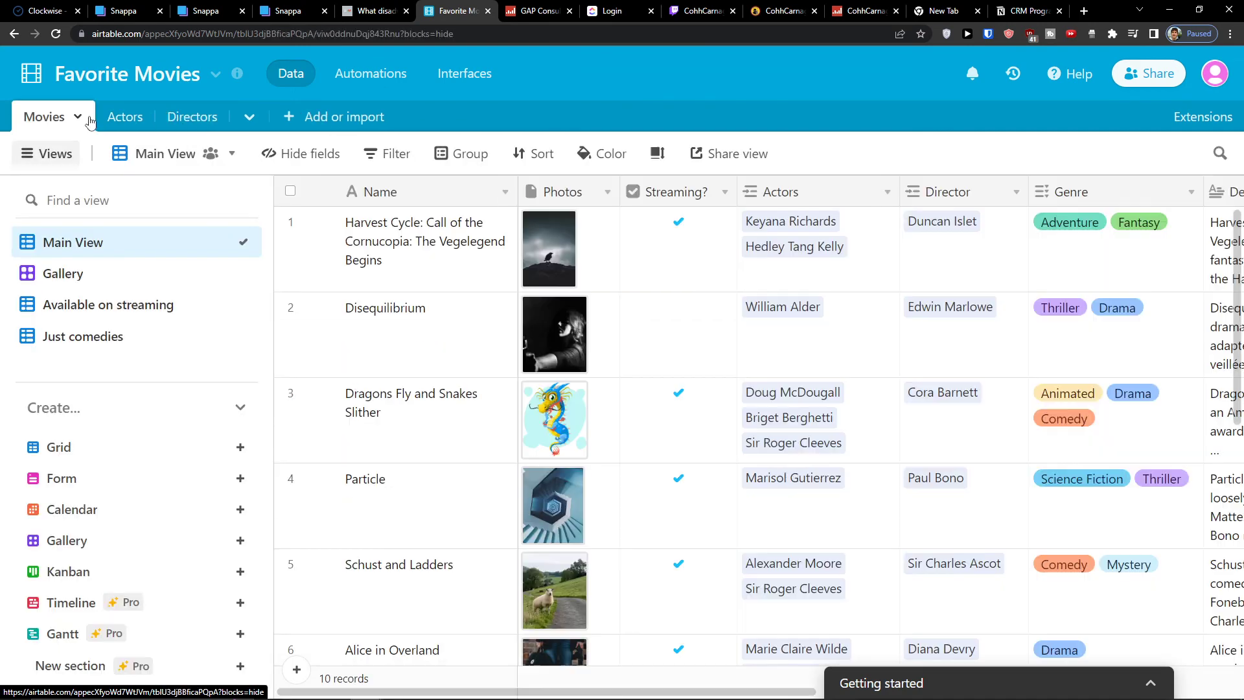
{"action": "left_click", "coordinate": [103, 120]}
{"action": "left_click", "coordinate": [177, 117]}
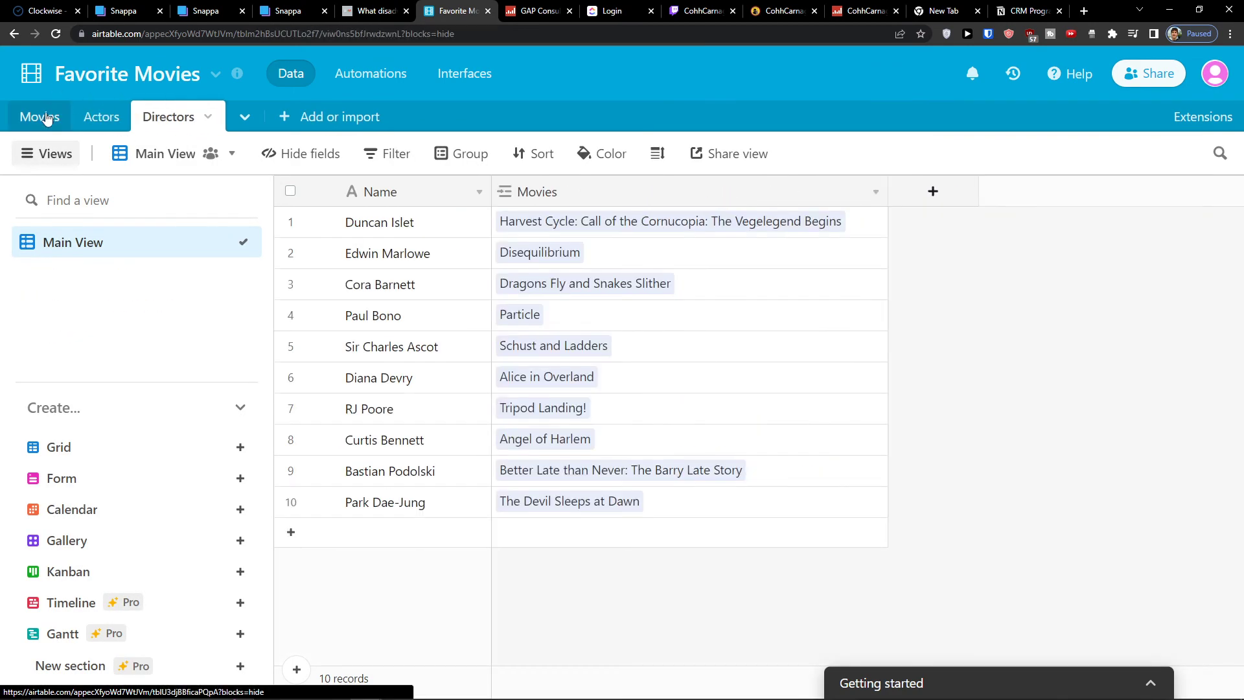
{"action": "left_click", "coordinate": [42, 117]}
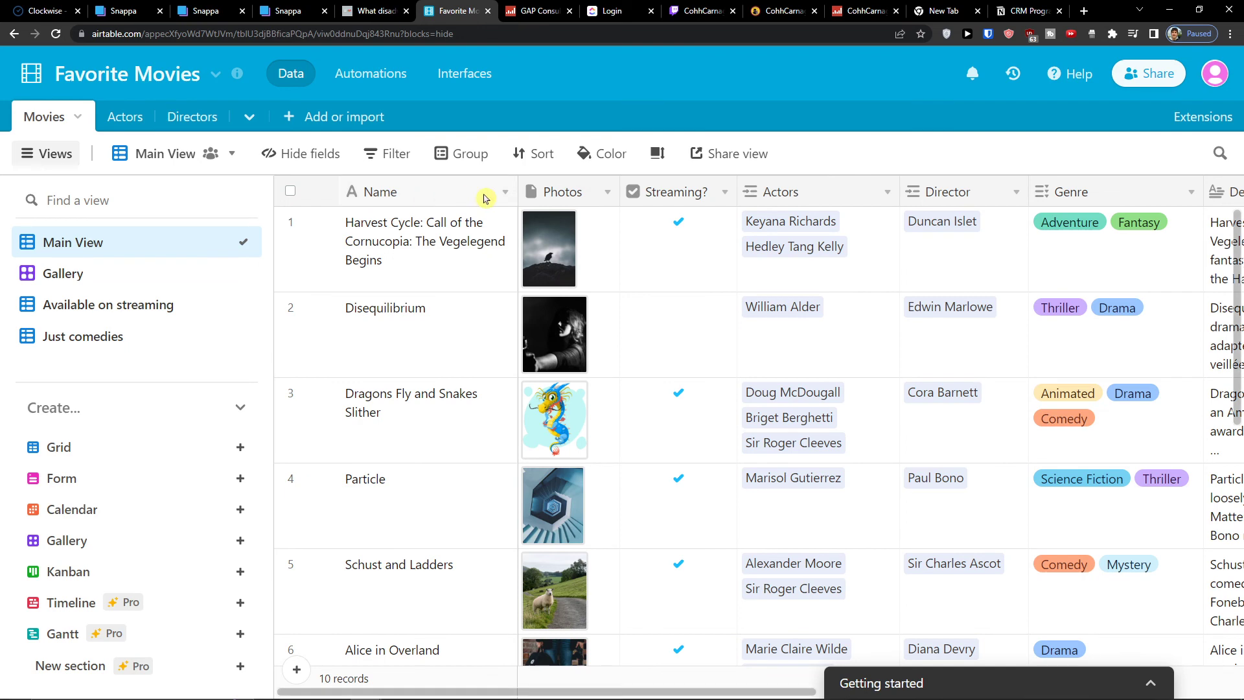
Add another blank base to the Personal workspace and return to the home page
{"action": "left_click", "coordinate": [31, 73]}
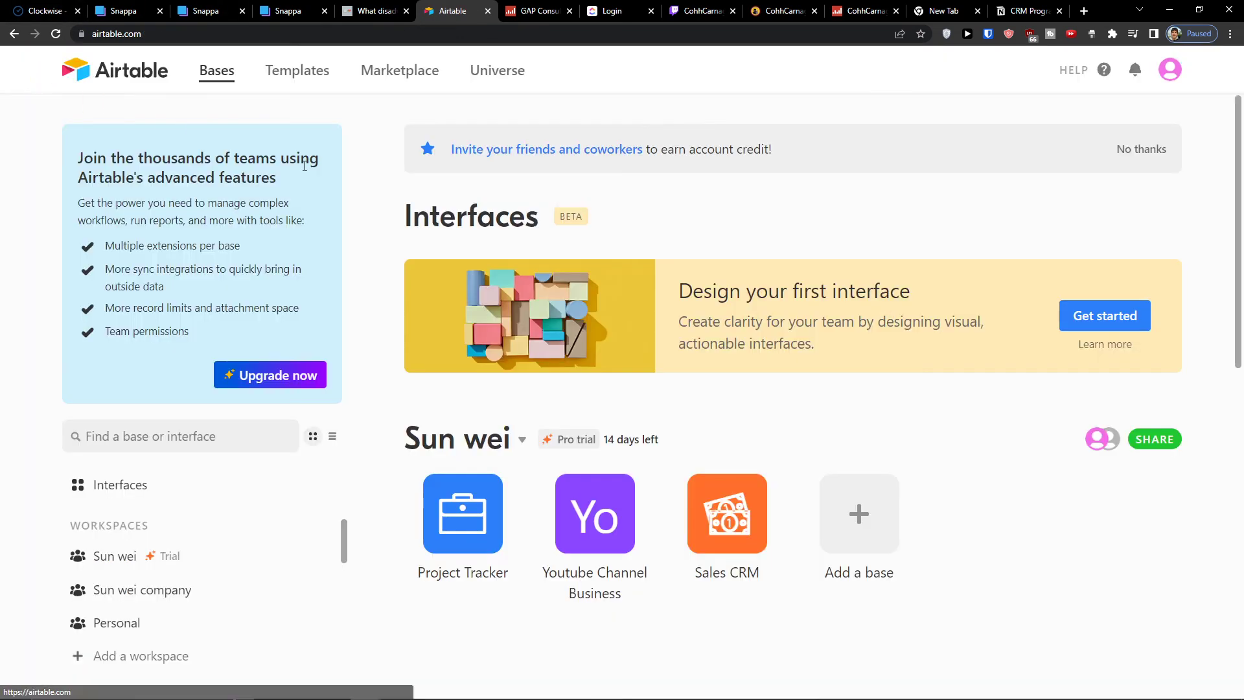
{"action": "scroll", "coordinate": [615, 358], "scroll_direction": "down", "scroll_amount": 8}
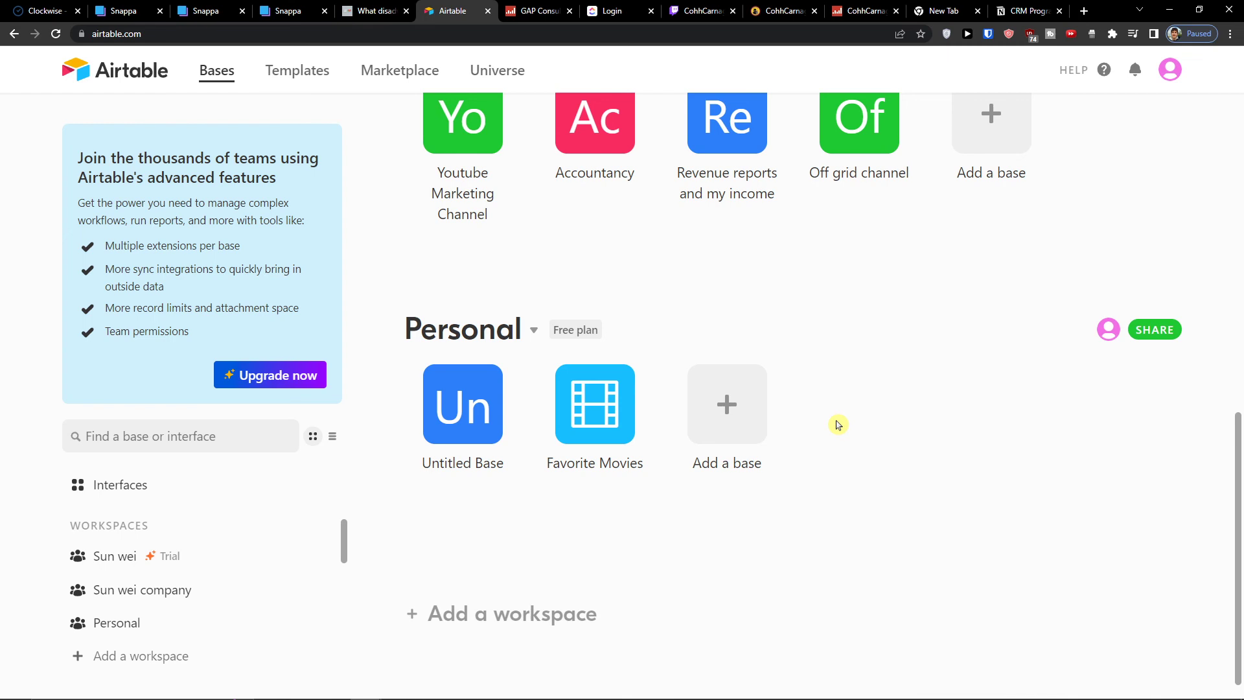
{"action": "scroll", "coordinate": [628, 380], "scroll_direction": "up", "scroll_amount": 1}
{"action": "scroll", "coordinate": [674, 396], "scroll_direction": "down", "scroll_amount": 1}
{"action": "left_click", "coordinate": [704, 412]}
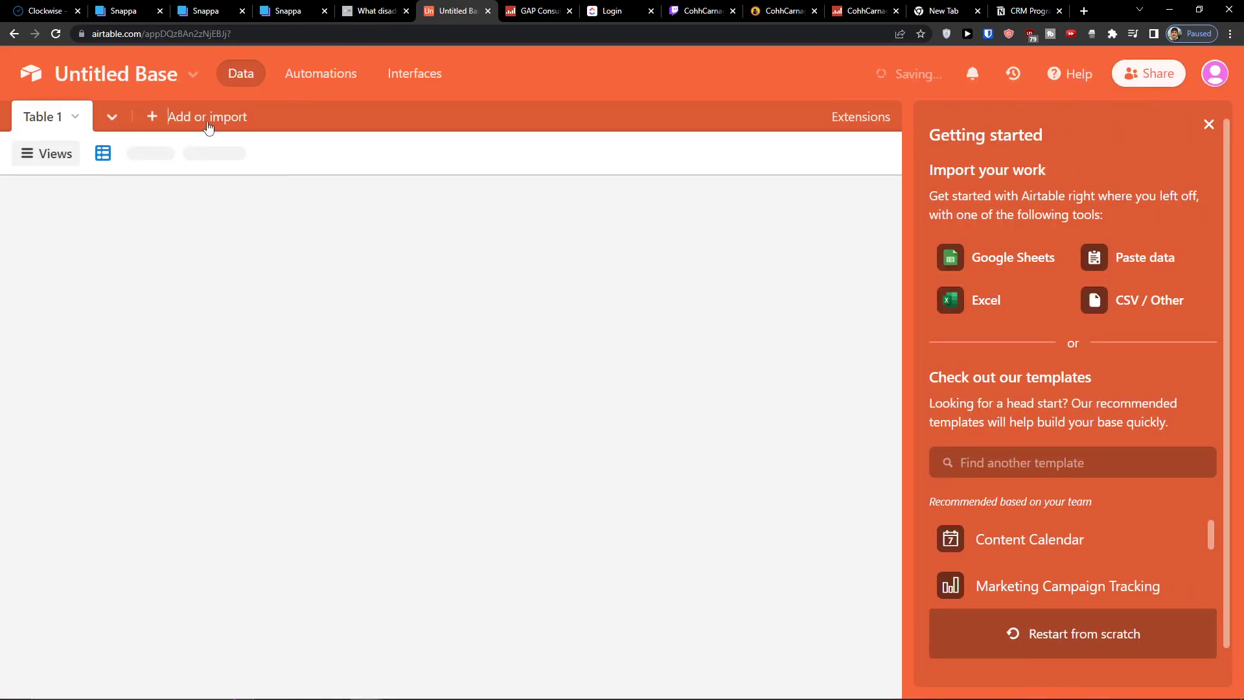
{"action": "left_click", "coordinate": [13, 36]}
{"action": "scroll", "coordinate": [583, 337], "scroll_direction": "down", "scroll_amount": 3}
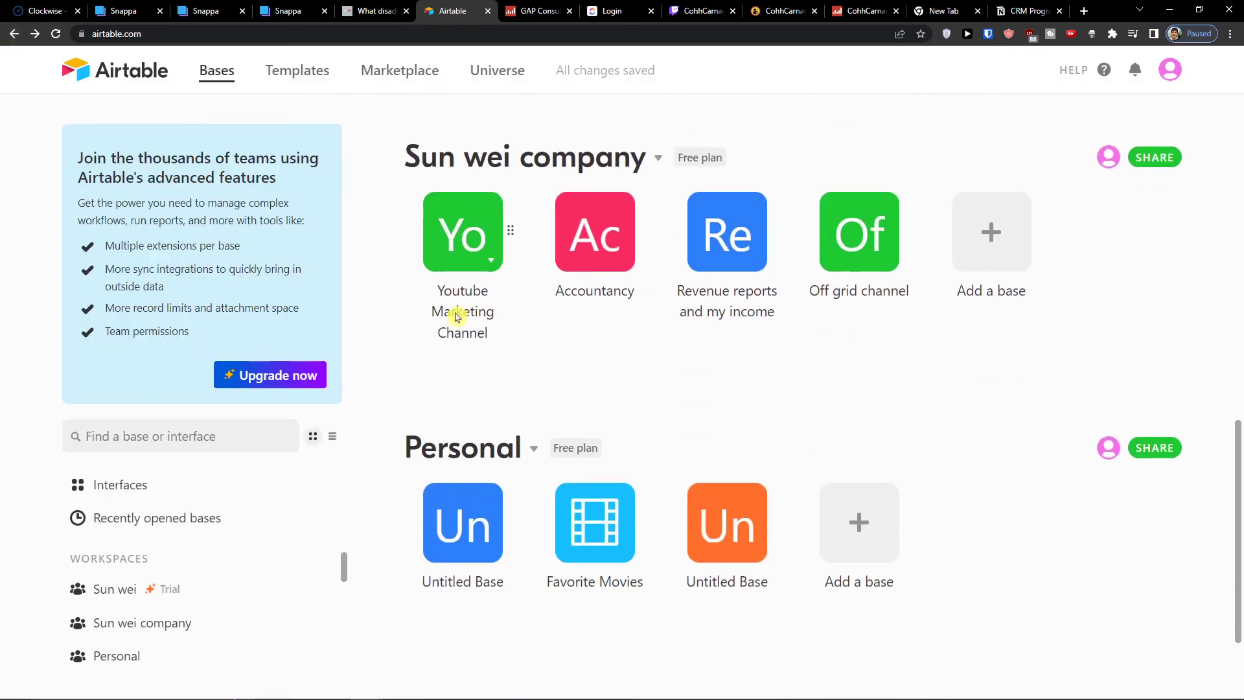
{"action": "scroll", "coordinate": [596, 342], "scroll_direction": "down", "scroll_amount": 2}
{"action": "scroll", "coordinate": [667, 503], "scroll_direction": "up", "scroll_amount": 2}
{"action": "scroll", "coordinate": [668, 503], "scroll_direction": "down", "scroll_amount": 2}
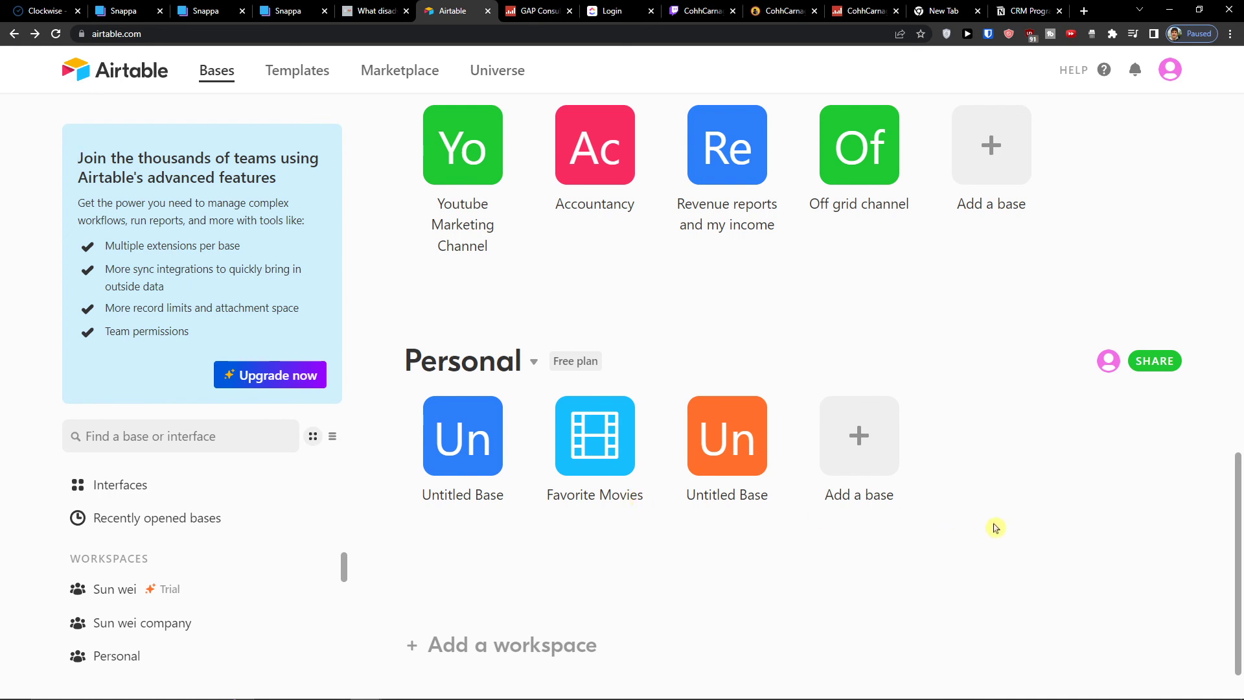
{"action": "scroll", "coordinate": [996, 528], "scroll_direction": "up", "scroll_amount": 2}
{"action": "scroll", "coordinate": [996, 529], "scroll_direction": "down", "scroll_amount": 3}
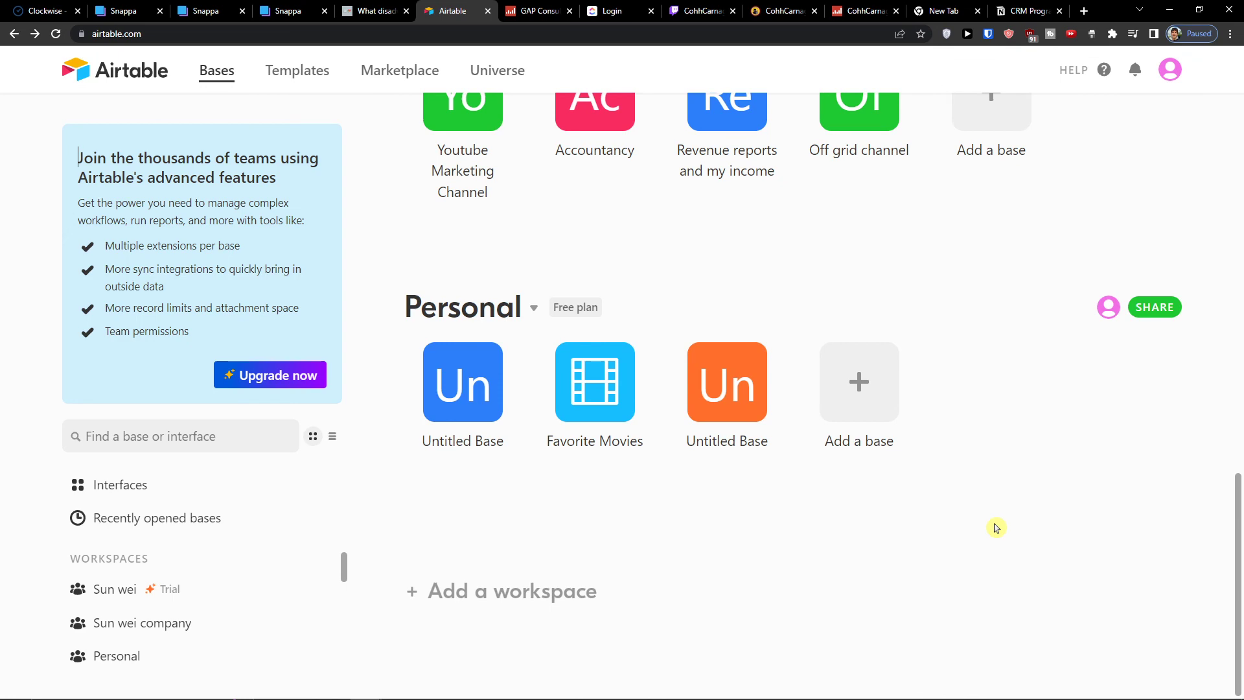
{"action": "scroll", "coordinate": [998, 528], "scroll_direction": "up", "scroll_amount": 4}
{"action": "scroll", "coordinate": [998, 528], "scroll_direction": "down", "scroll_amount": 3}
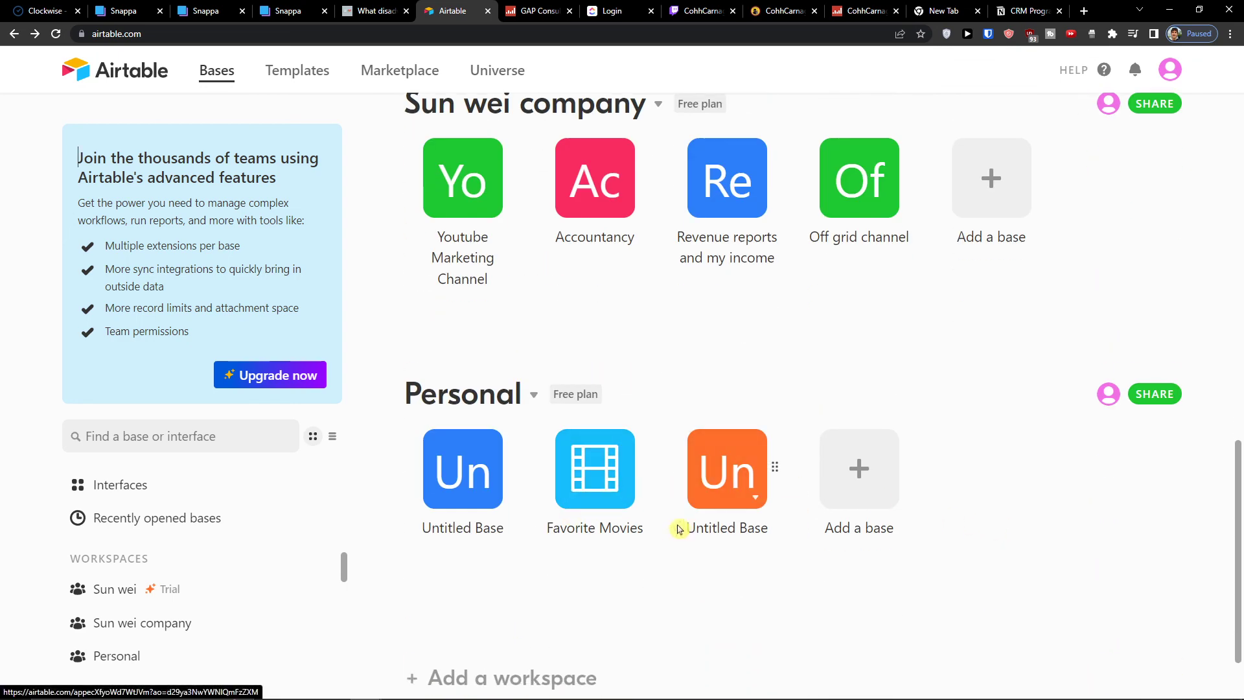
{"action": "scroll", "coordinate": [622, 526], "scroll_direction": "up", "scroll_amount": 4}
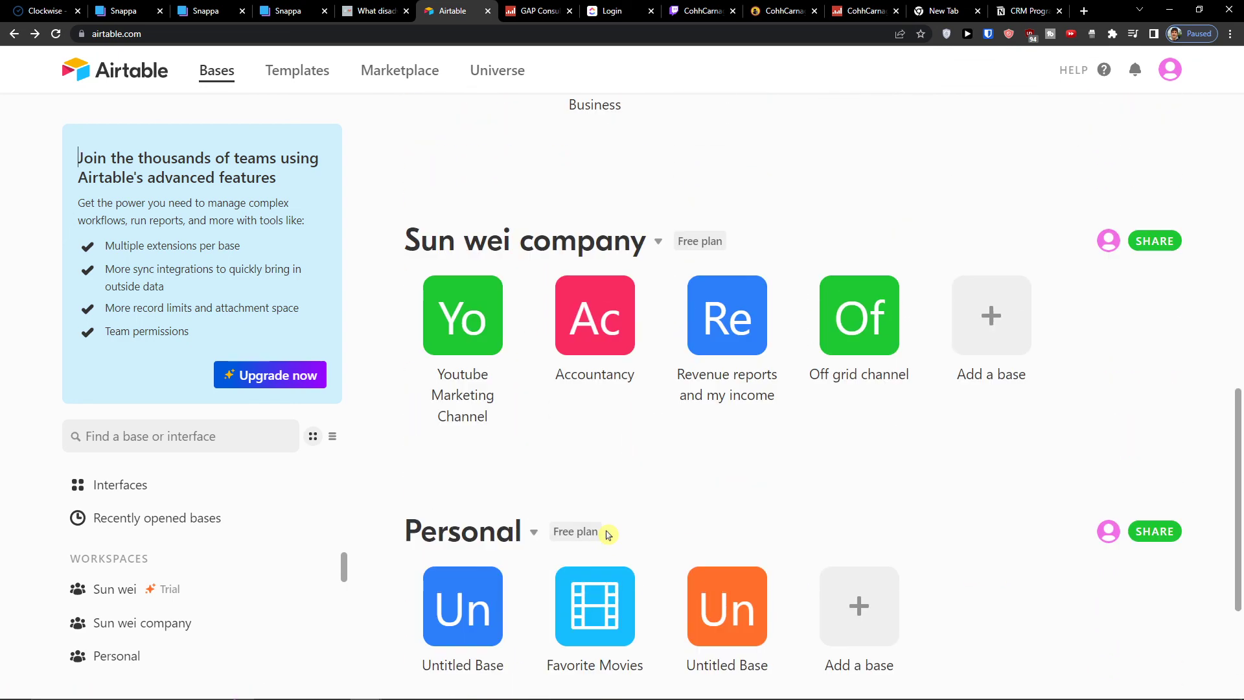
{"action": "scroll", "coordinate": [611, 533], "scroll_direction": "down", "scroll_amount": 7}
{"action": "scroll", "coordinate": [611, 530], "scroll_direction": "up", "scroll_amount": 3}
{"action": "scroll", "coordinate": [614, 532], "scroll_direction": "down", "scroll_amount": 1}
Add one more blank base to the Personal workspace and go back to the home page
{"action": "left_click", "coordinate": [864, 430]}
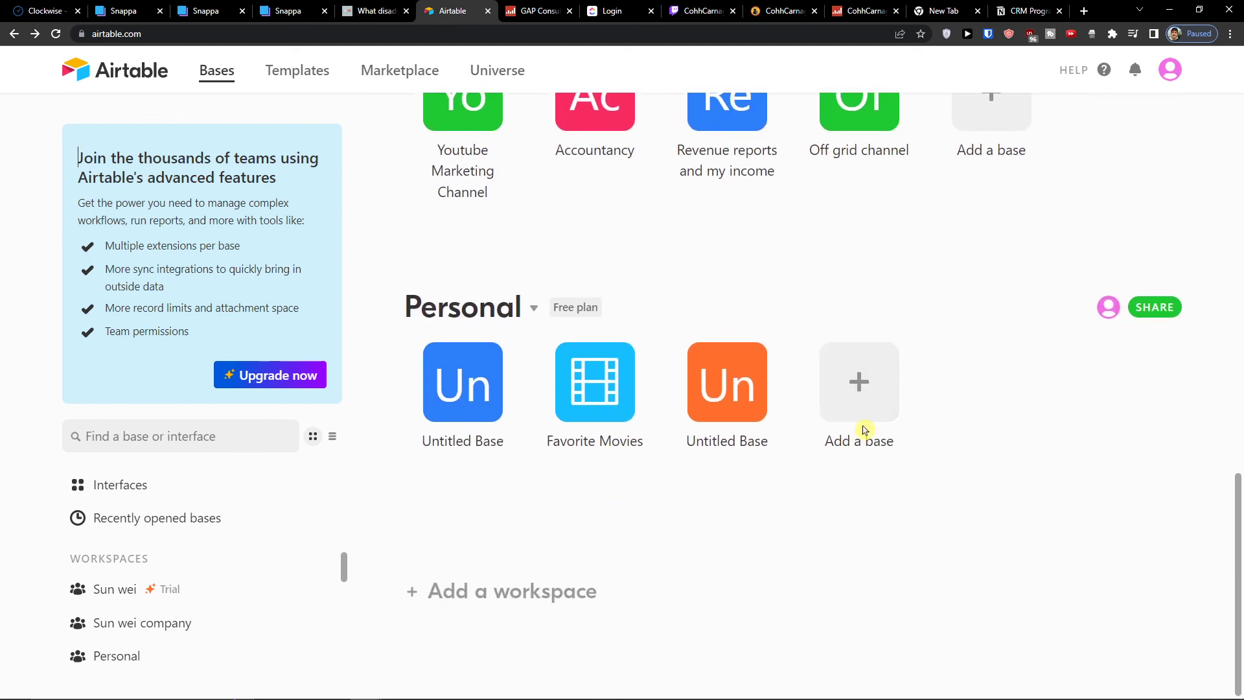
{"action": "scroll", "coordinate": [855, 447], "scroll_direction": "up", "scroll_amount": 3}
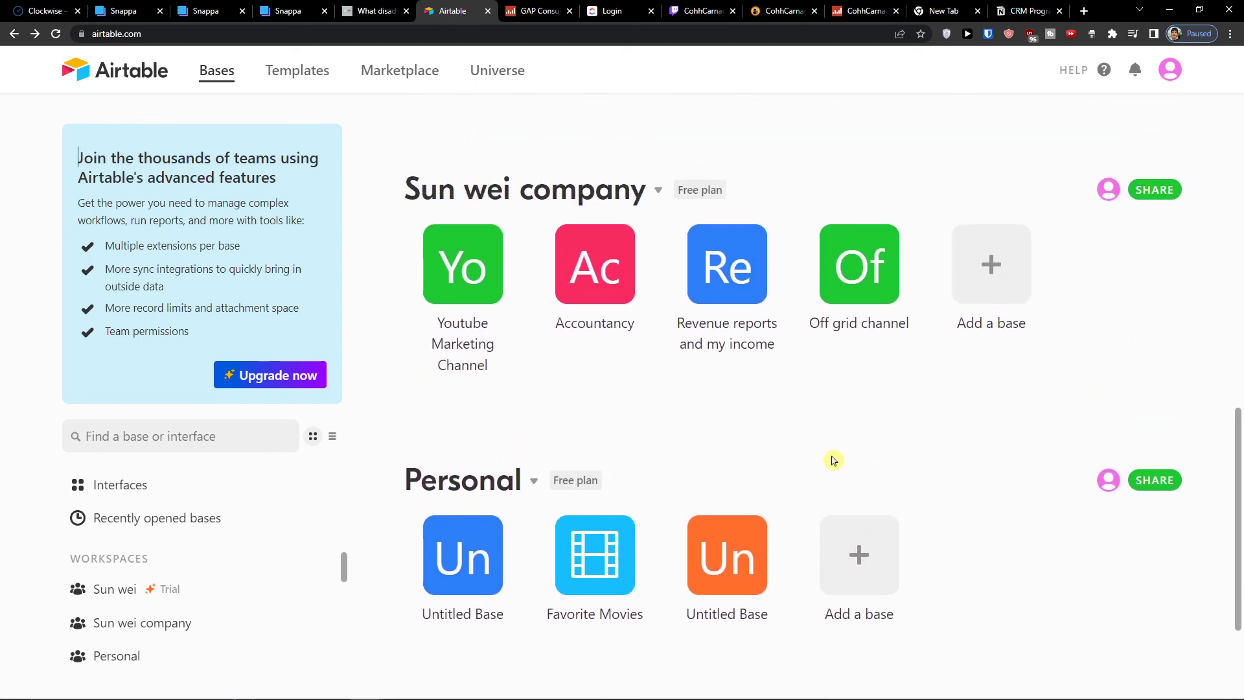
{"action": "left_click", "coordinate": [838, 538]}
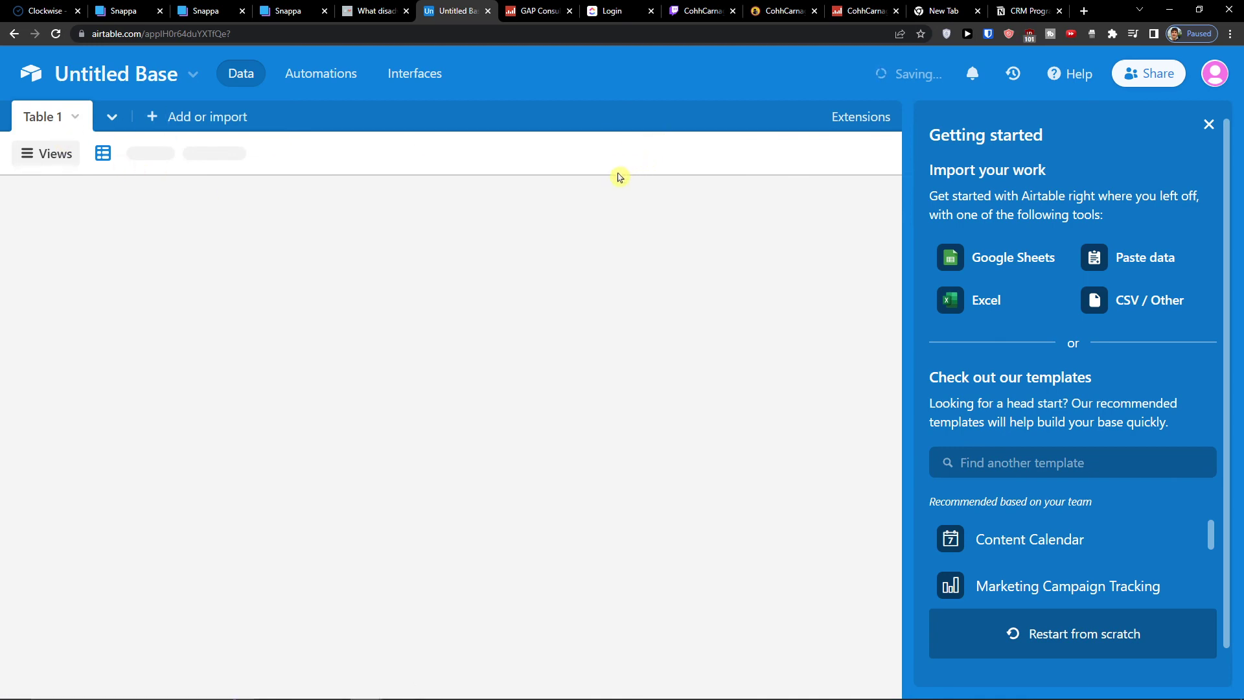
{"action": "left_click", "coordinate": [14, 33]}
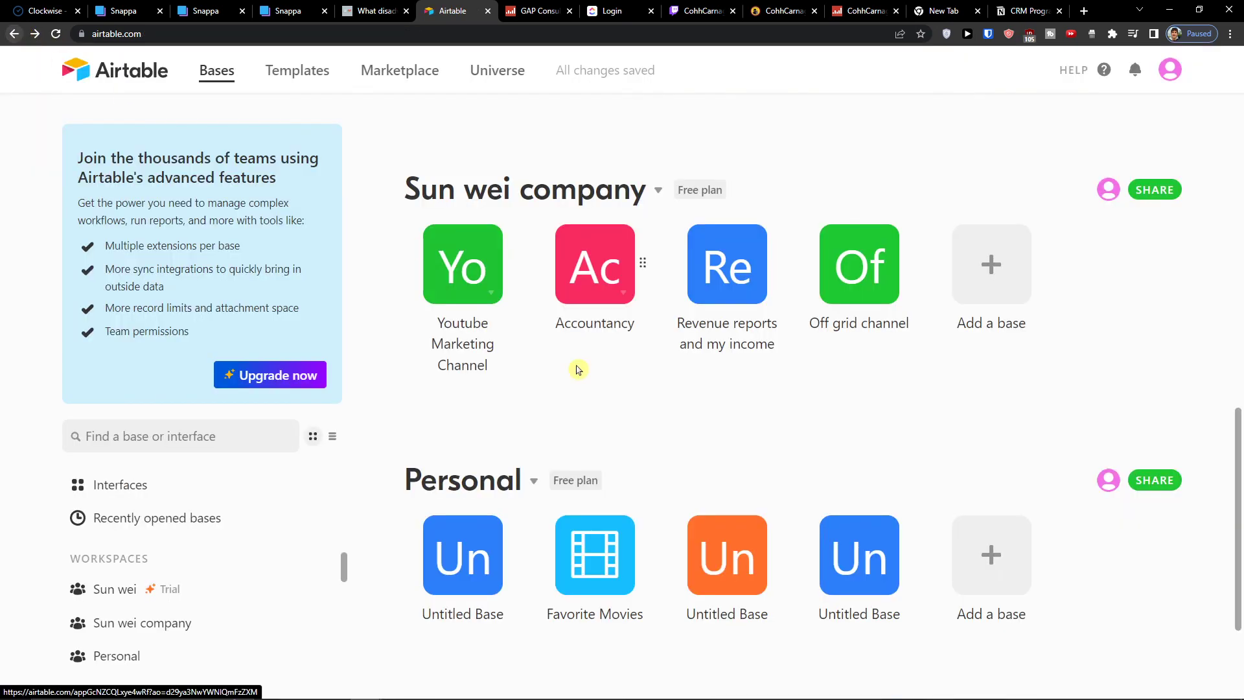
{"action": "scroll", "coordinate": [578, 369], "scroll_direction": "up", "scroll_amount": 2}
{"action": "scroll", "coordinate": [519, 361], "scroll_direction": "down", "scroll_amount": 4}
{"action": "scroll", "coordinate": [525, 370], "scroll_direction": "up", "scroll_amount": 6}
{"action": "scroll", "coordinate": [530, 374], "scroll_direction": "down", "scroll_amount": 6}
{"action": "scroll", "coordinate": [530, 372], "scroll_direction": "up", "scroll_amount": 10}
{"action": "scroll", "coordinate": [536, 372], "scroll_direction": "down", "scroll_amount": 10}
{"action": "scroll", "coordinate": [544, 375], "scroll_direction": "up", "scroll_amount": 10}
{"action": "scroll", "coordinate": [547, 376], "scroll_direction": "down", "scroll_amount": 10}
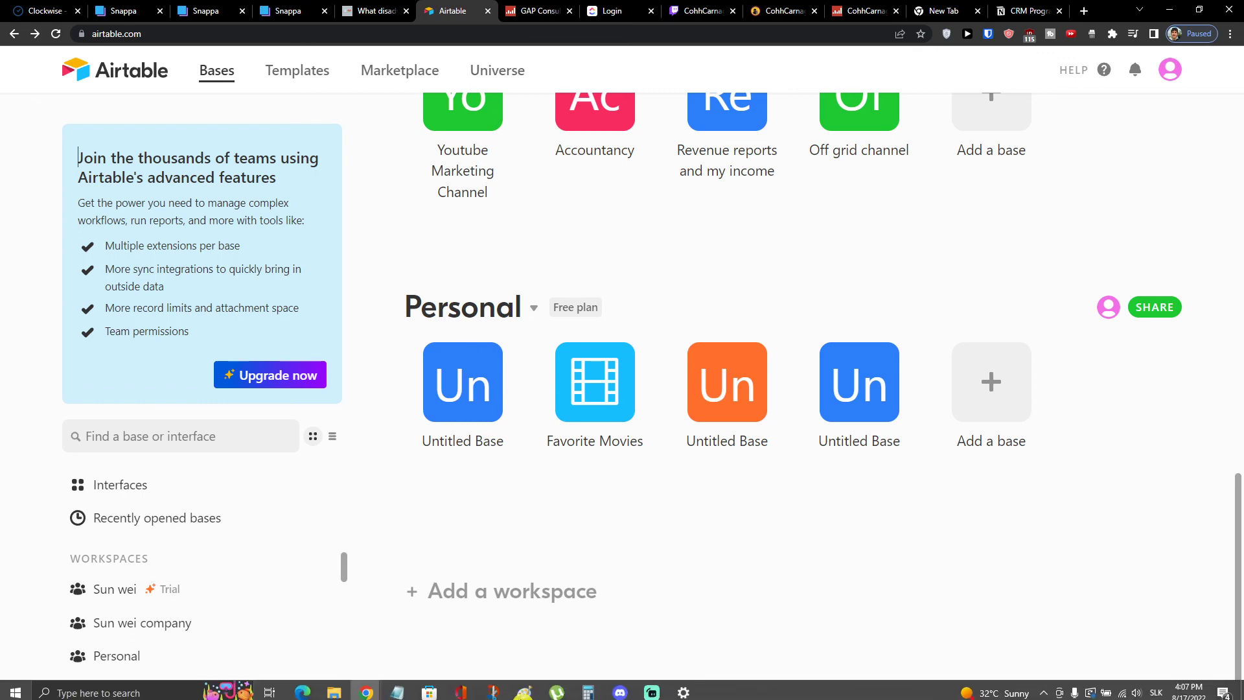
{"action": "left_click", "coordinate": [326, 692]}
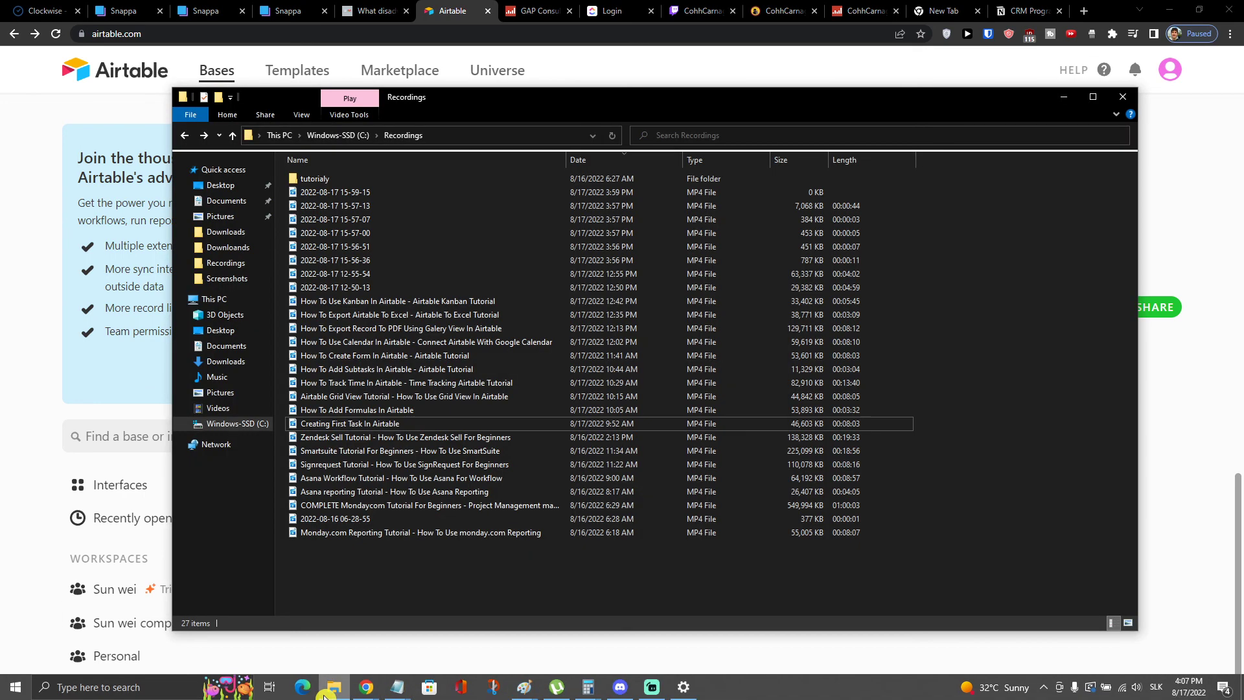
{"action": "left_click", "coordinate": [22, 356]}
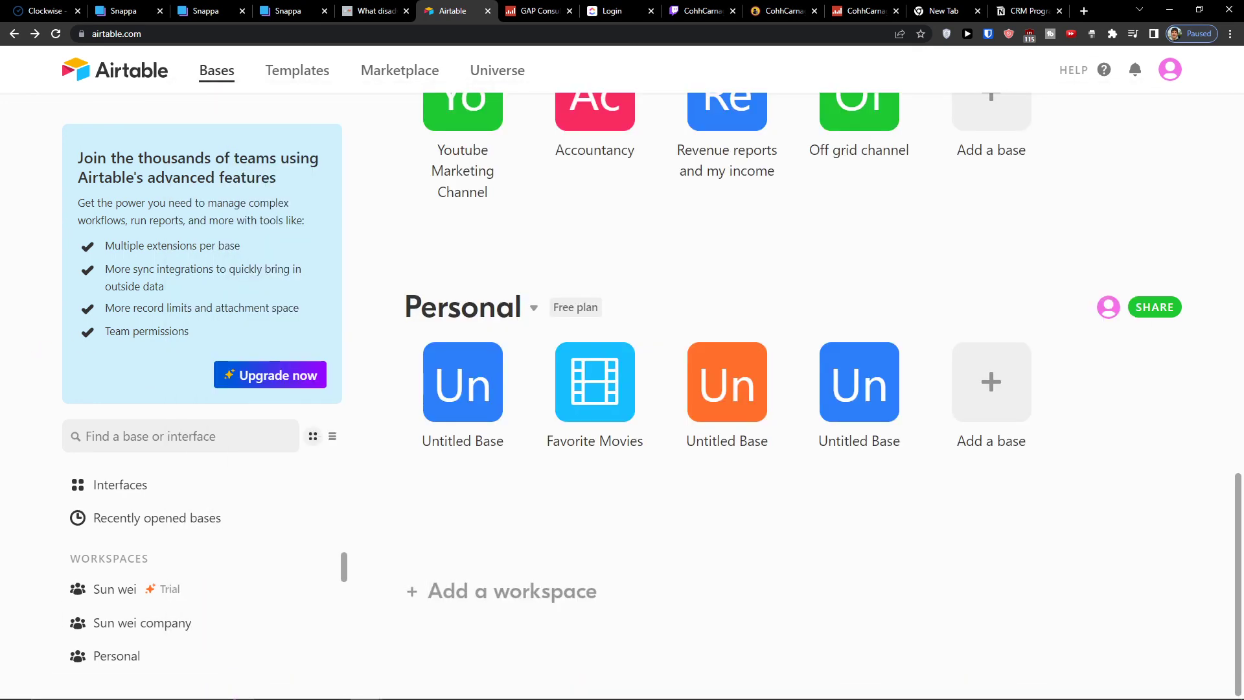